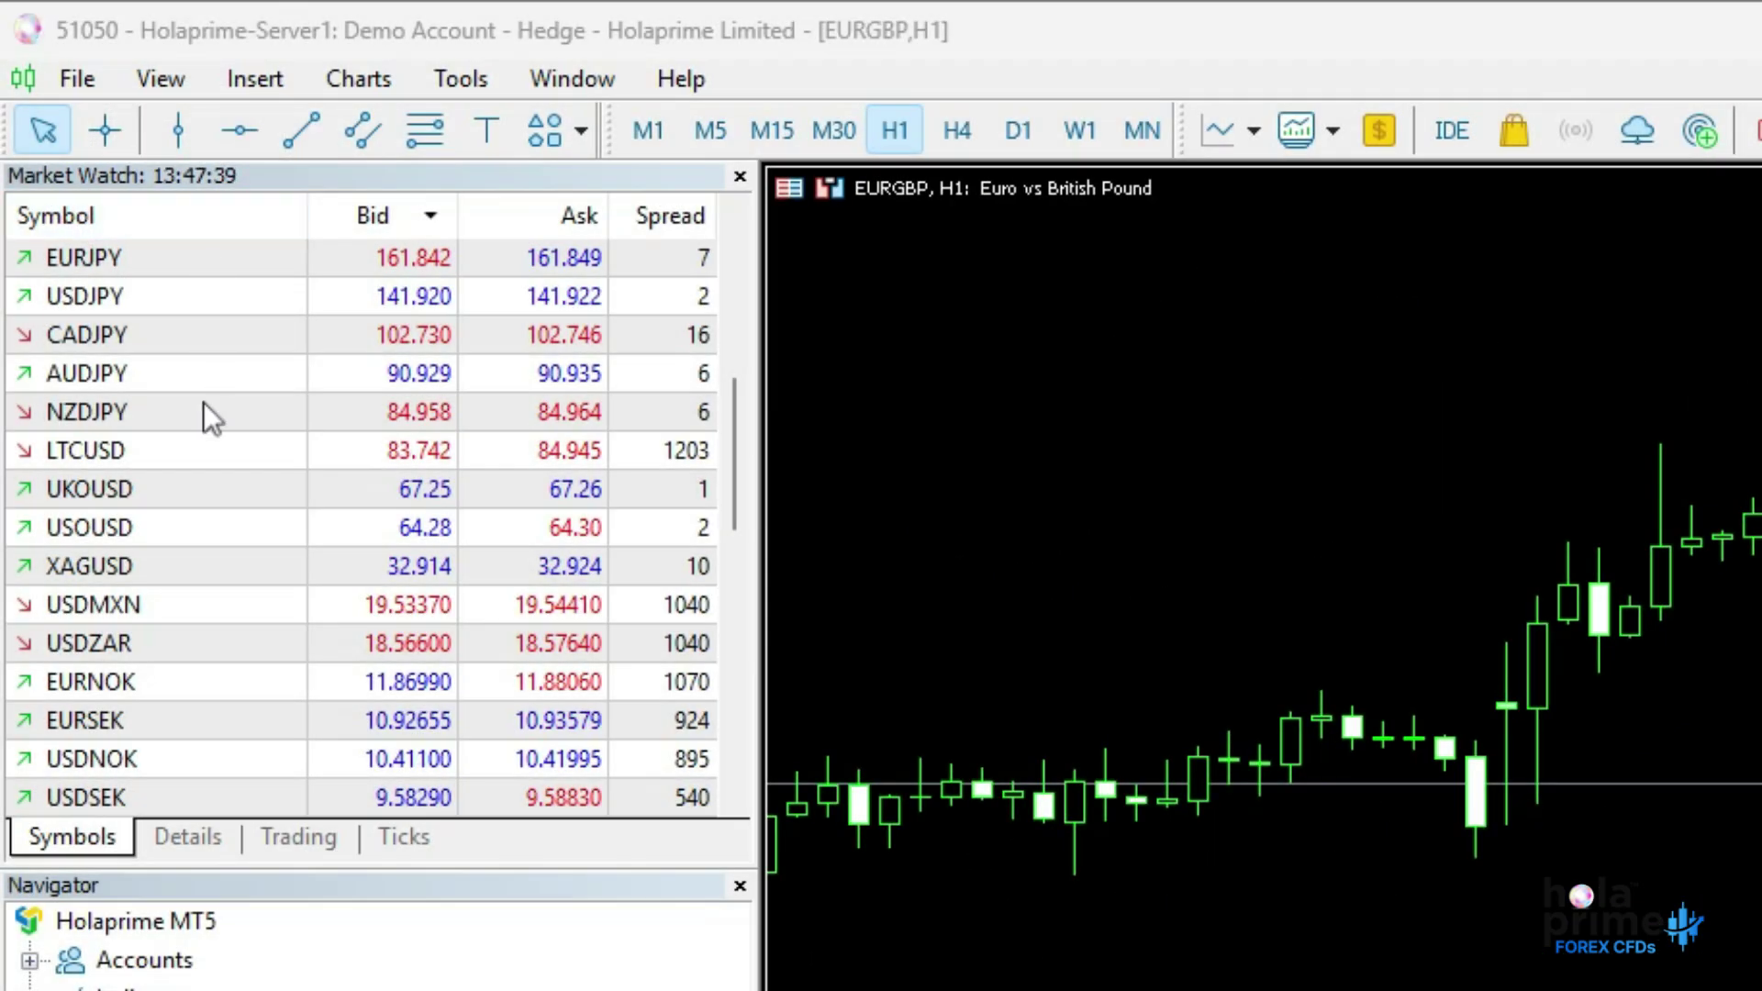
scroll(203, 401, down, 5)
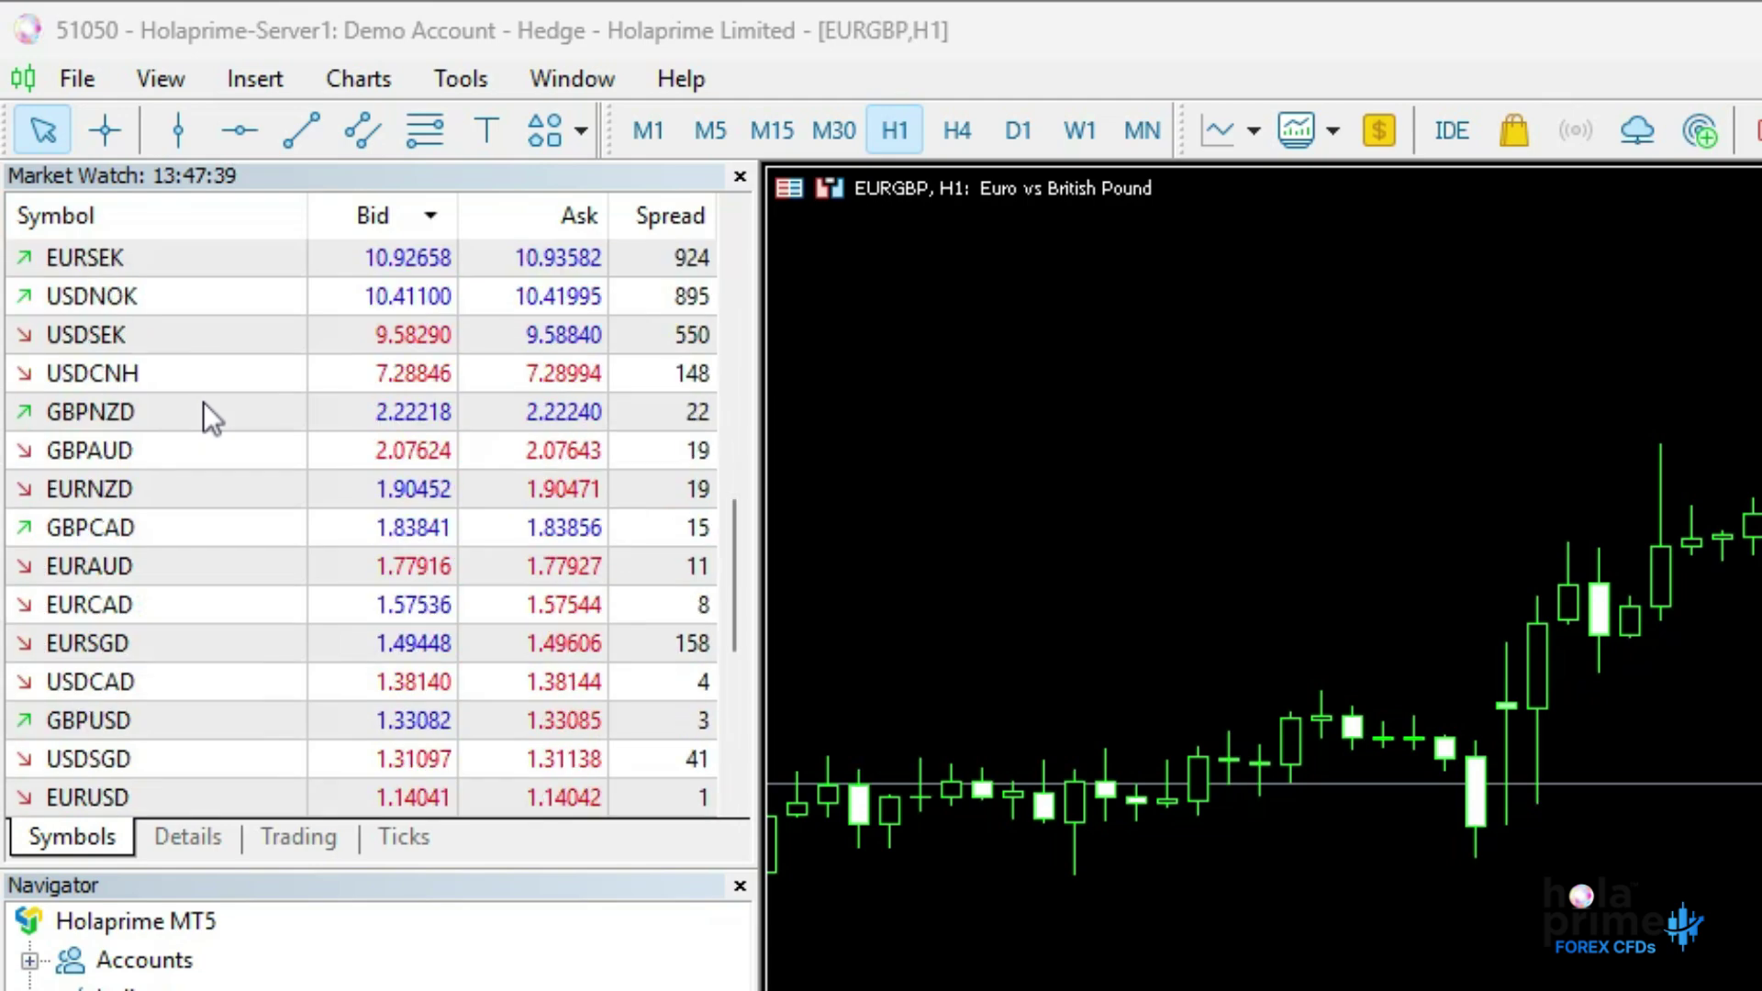
scroll(203, 401, down, 3)
scroll(202, 402, down, 5)
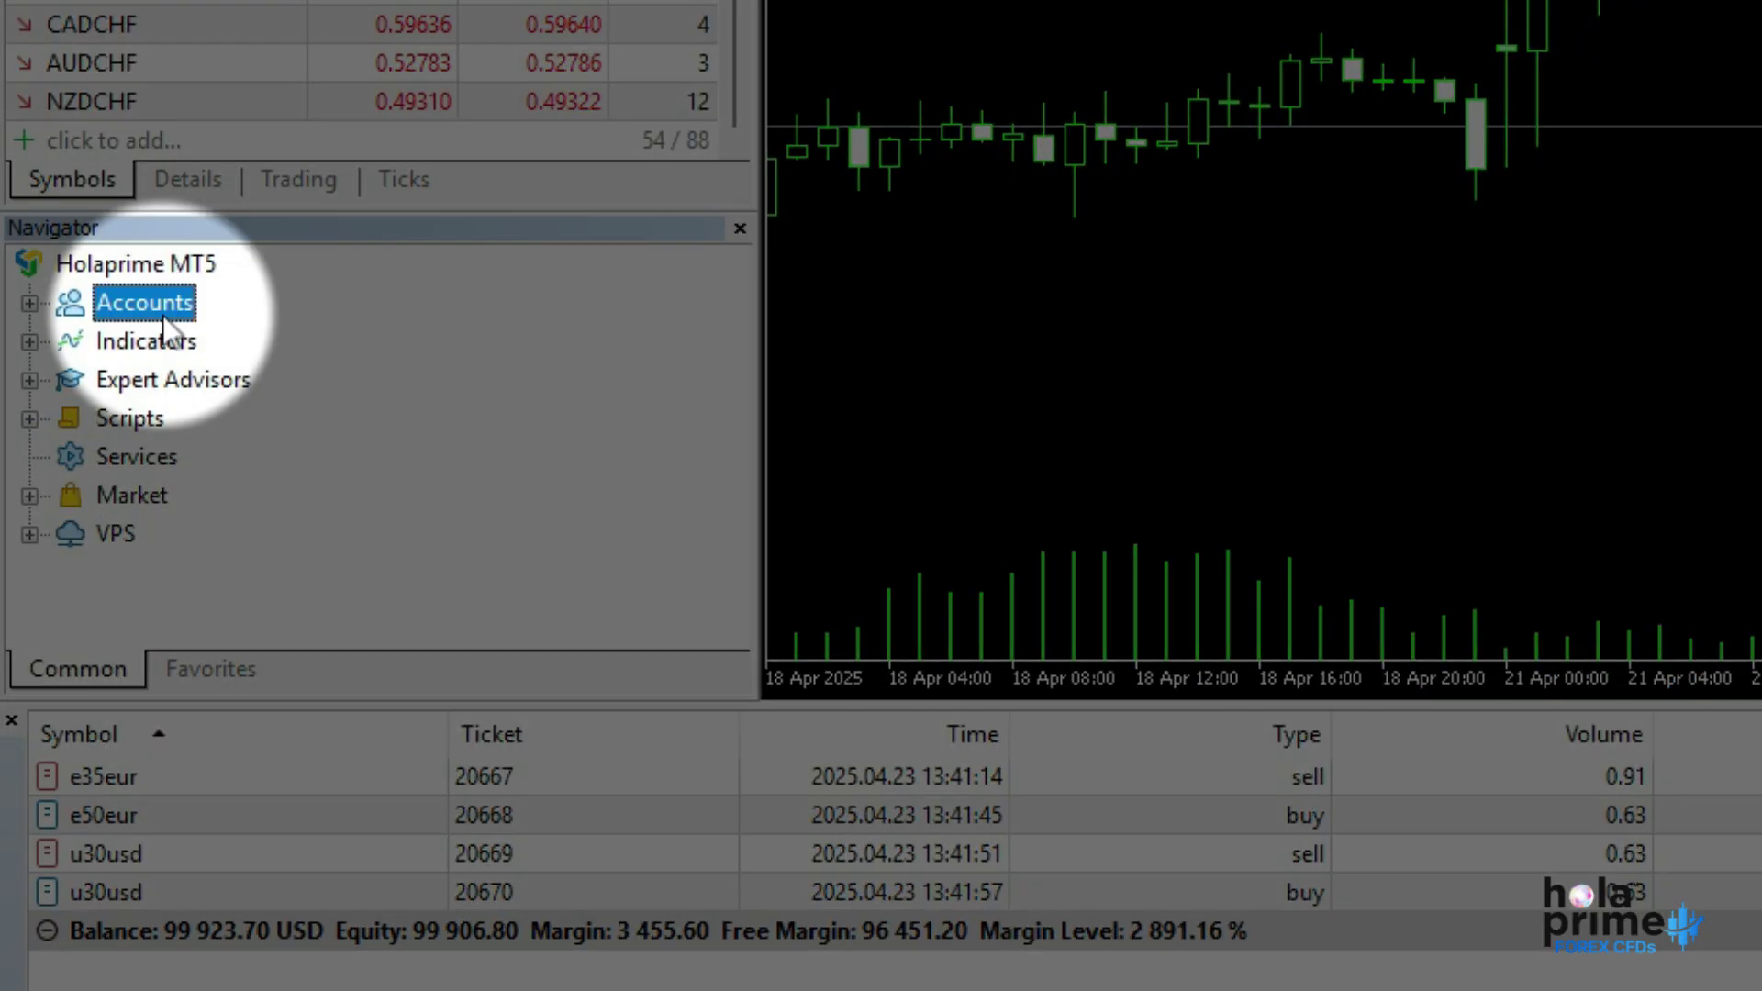
Step: Expand Accounts and Holaprime-Server1 in Navigator, then view the deal history totalling -76.30 profit
double_click(145, 303)
double_click(167, 345)
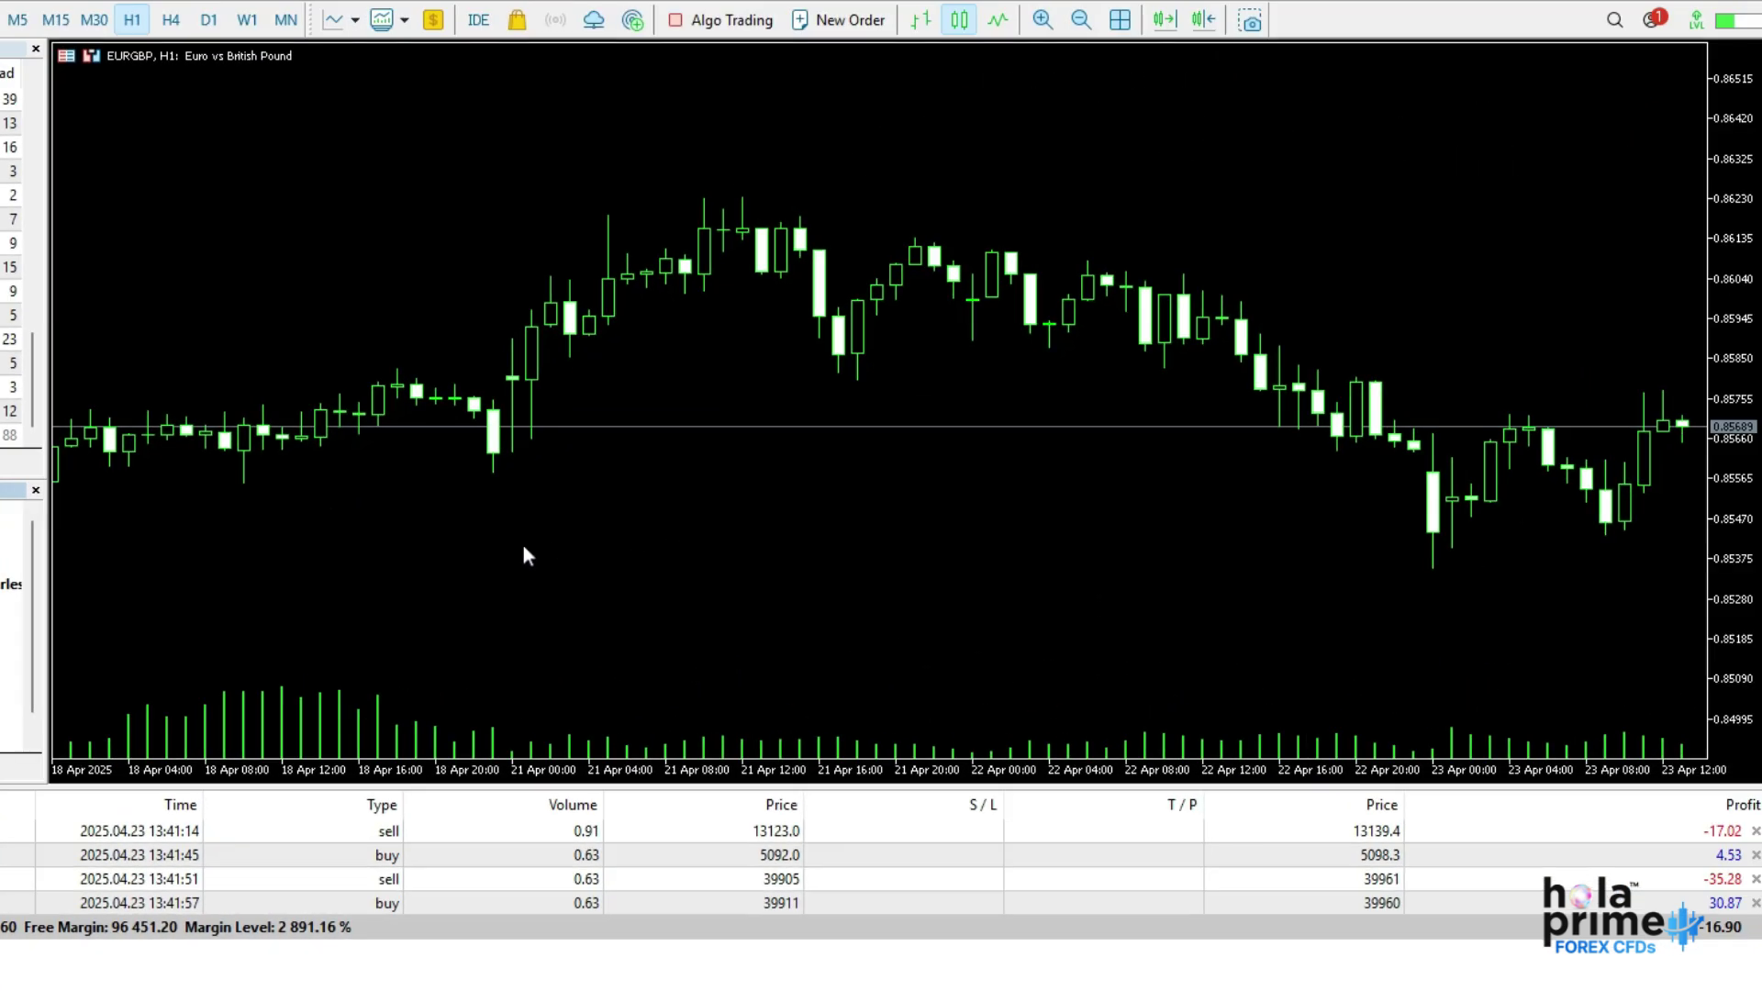
scroll(522, 541, up, 2)
scroll(522, 540, up, 2)
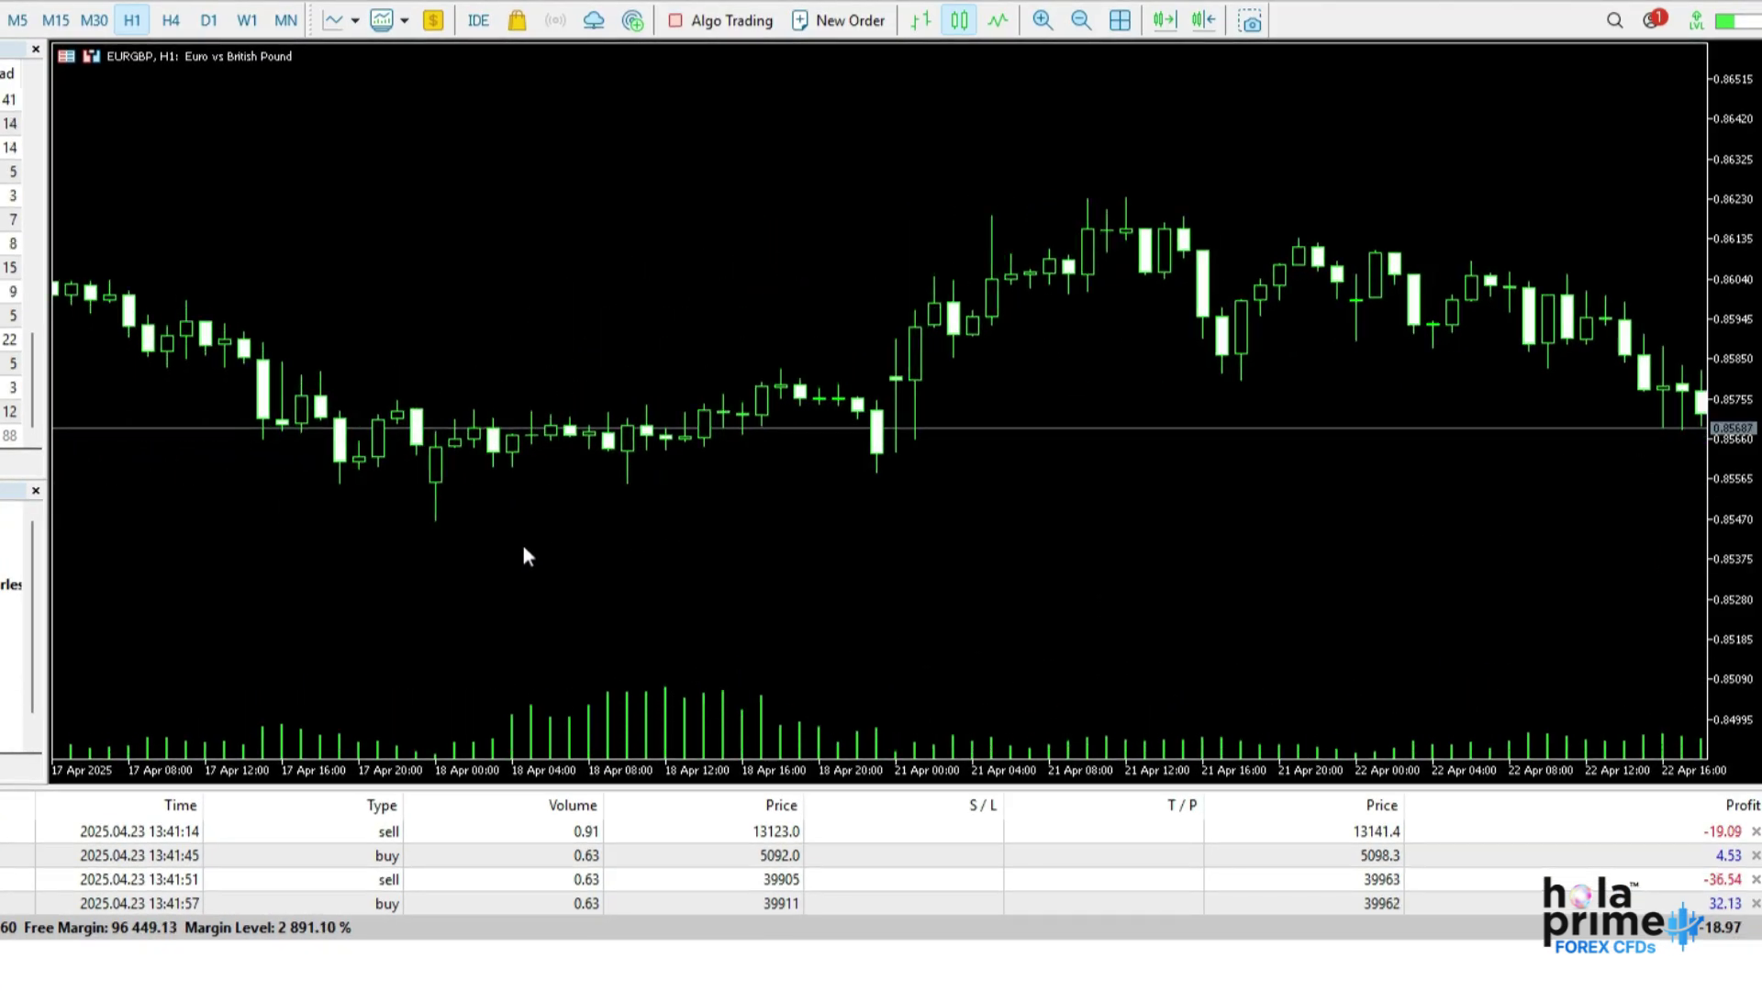
scroll(521, 542, up, 2)
scroll(523, 543, up, 2)
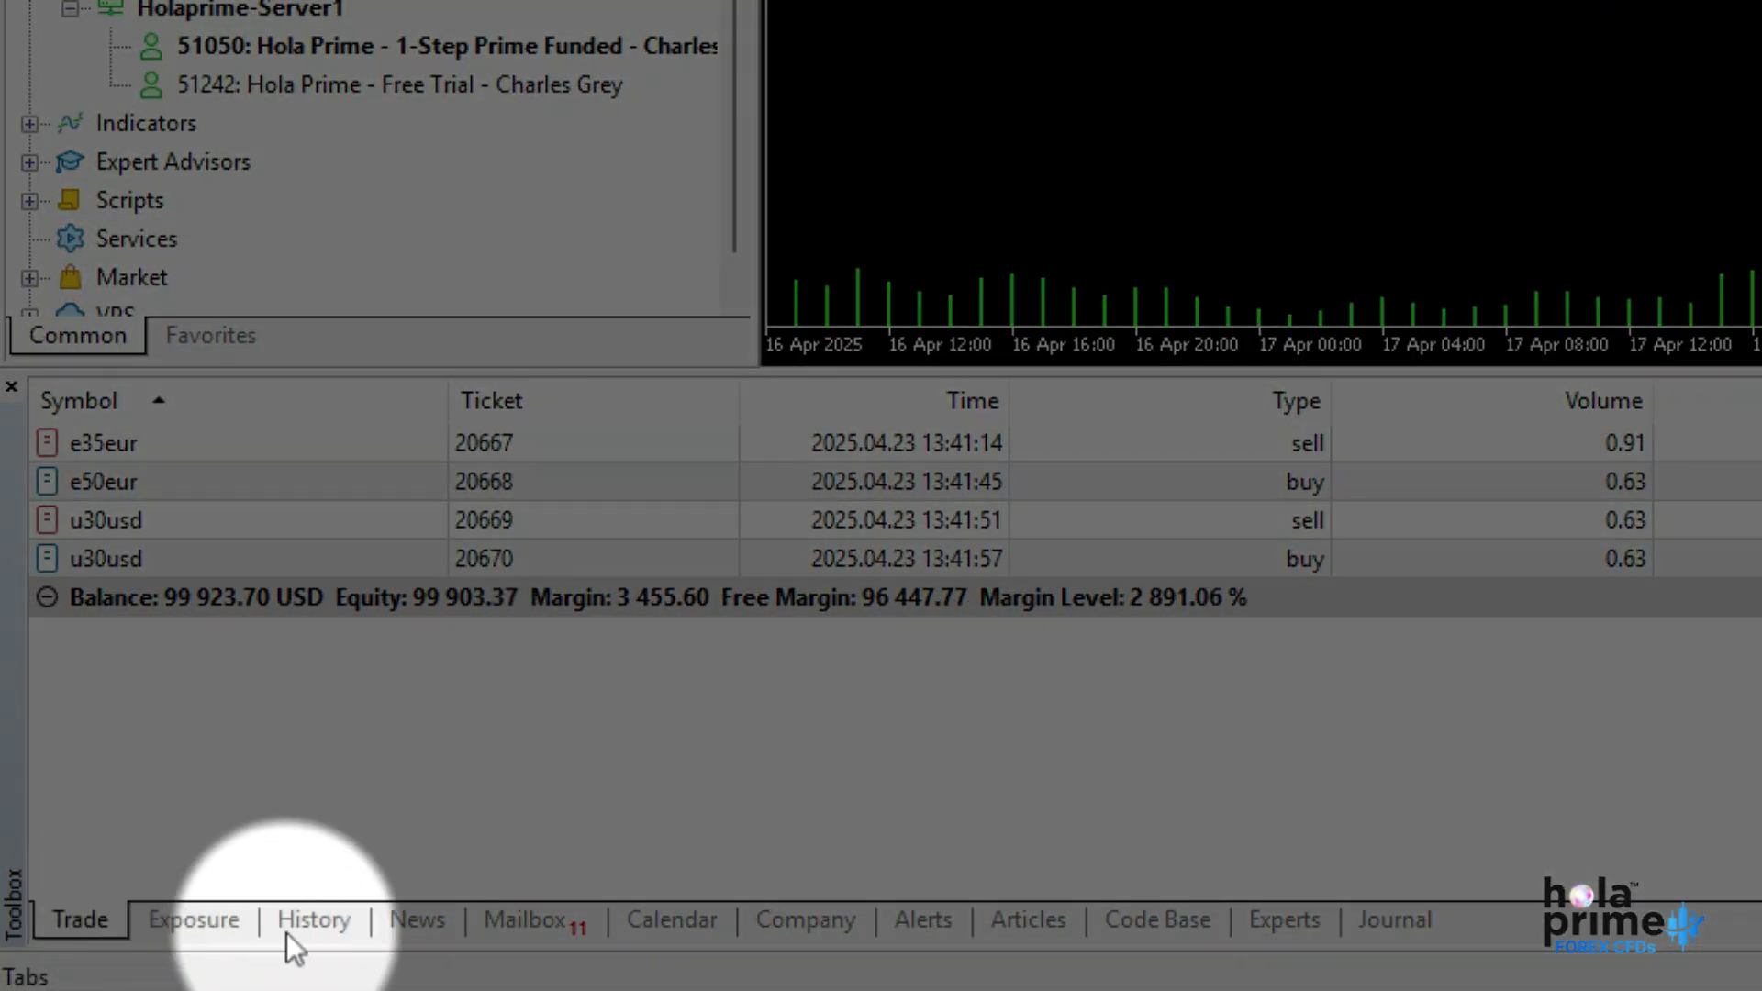
click(313, 922)
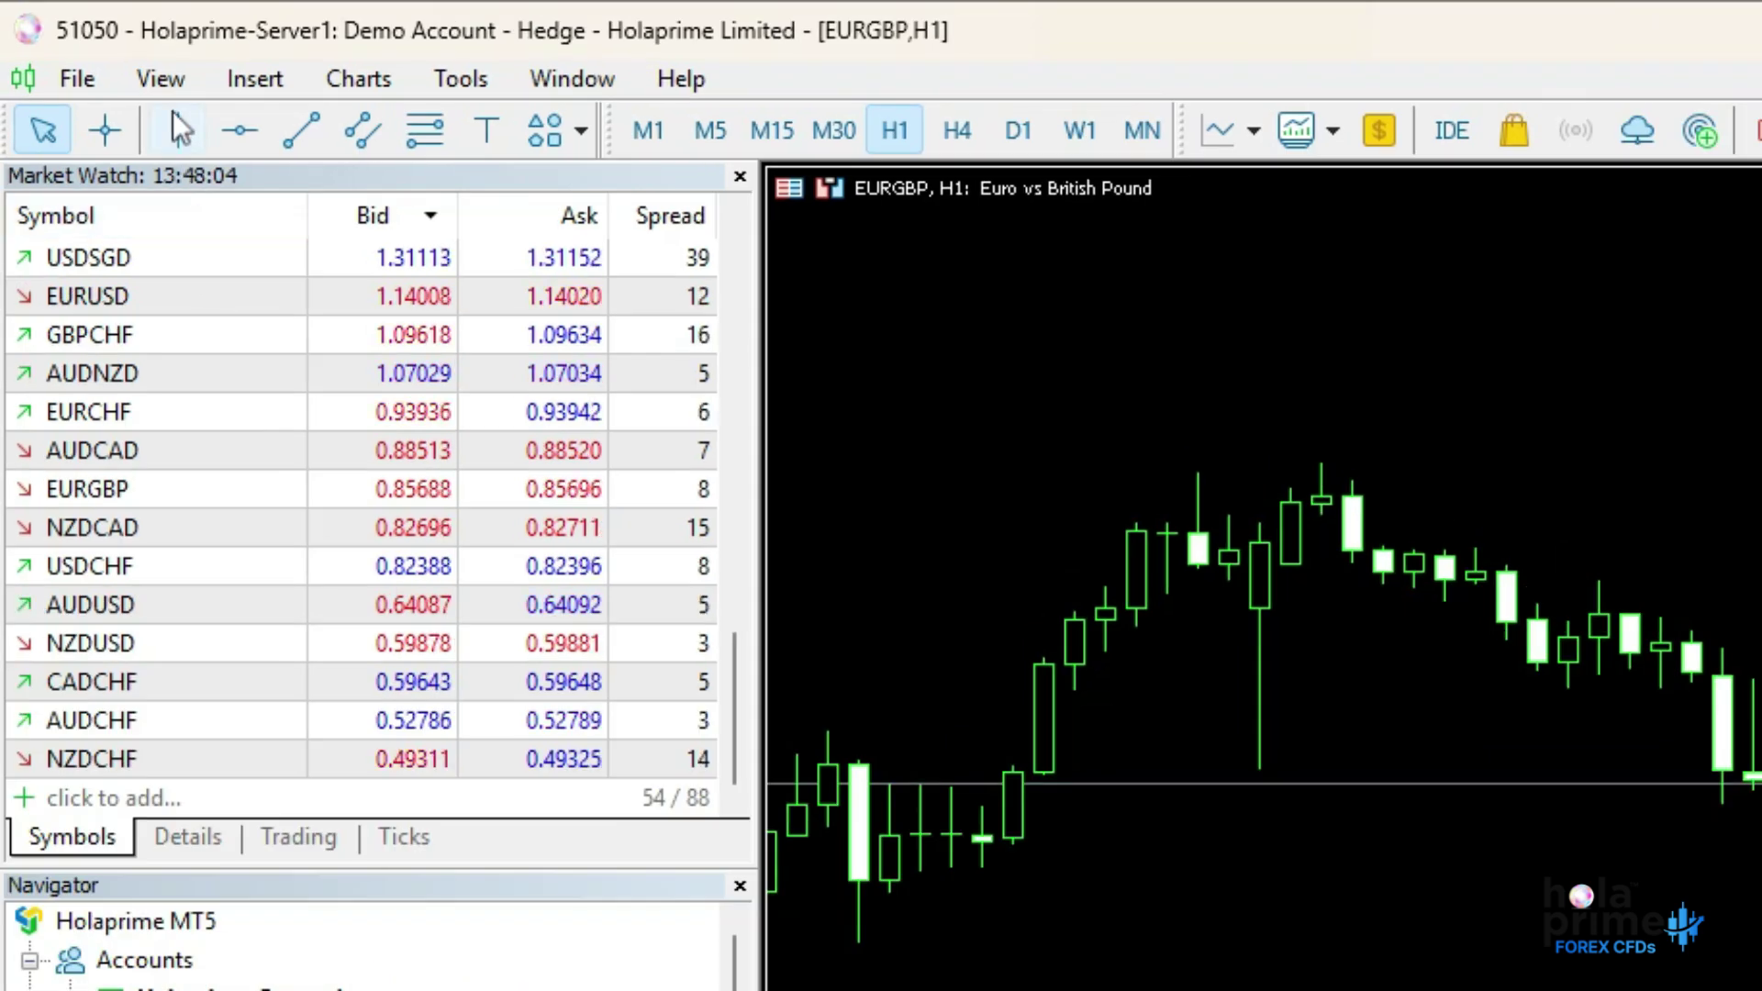
Step: Glance at the View menu, then bring up the EURCHF row's context menu in Market Watch
click(168, 82)
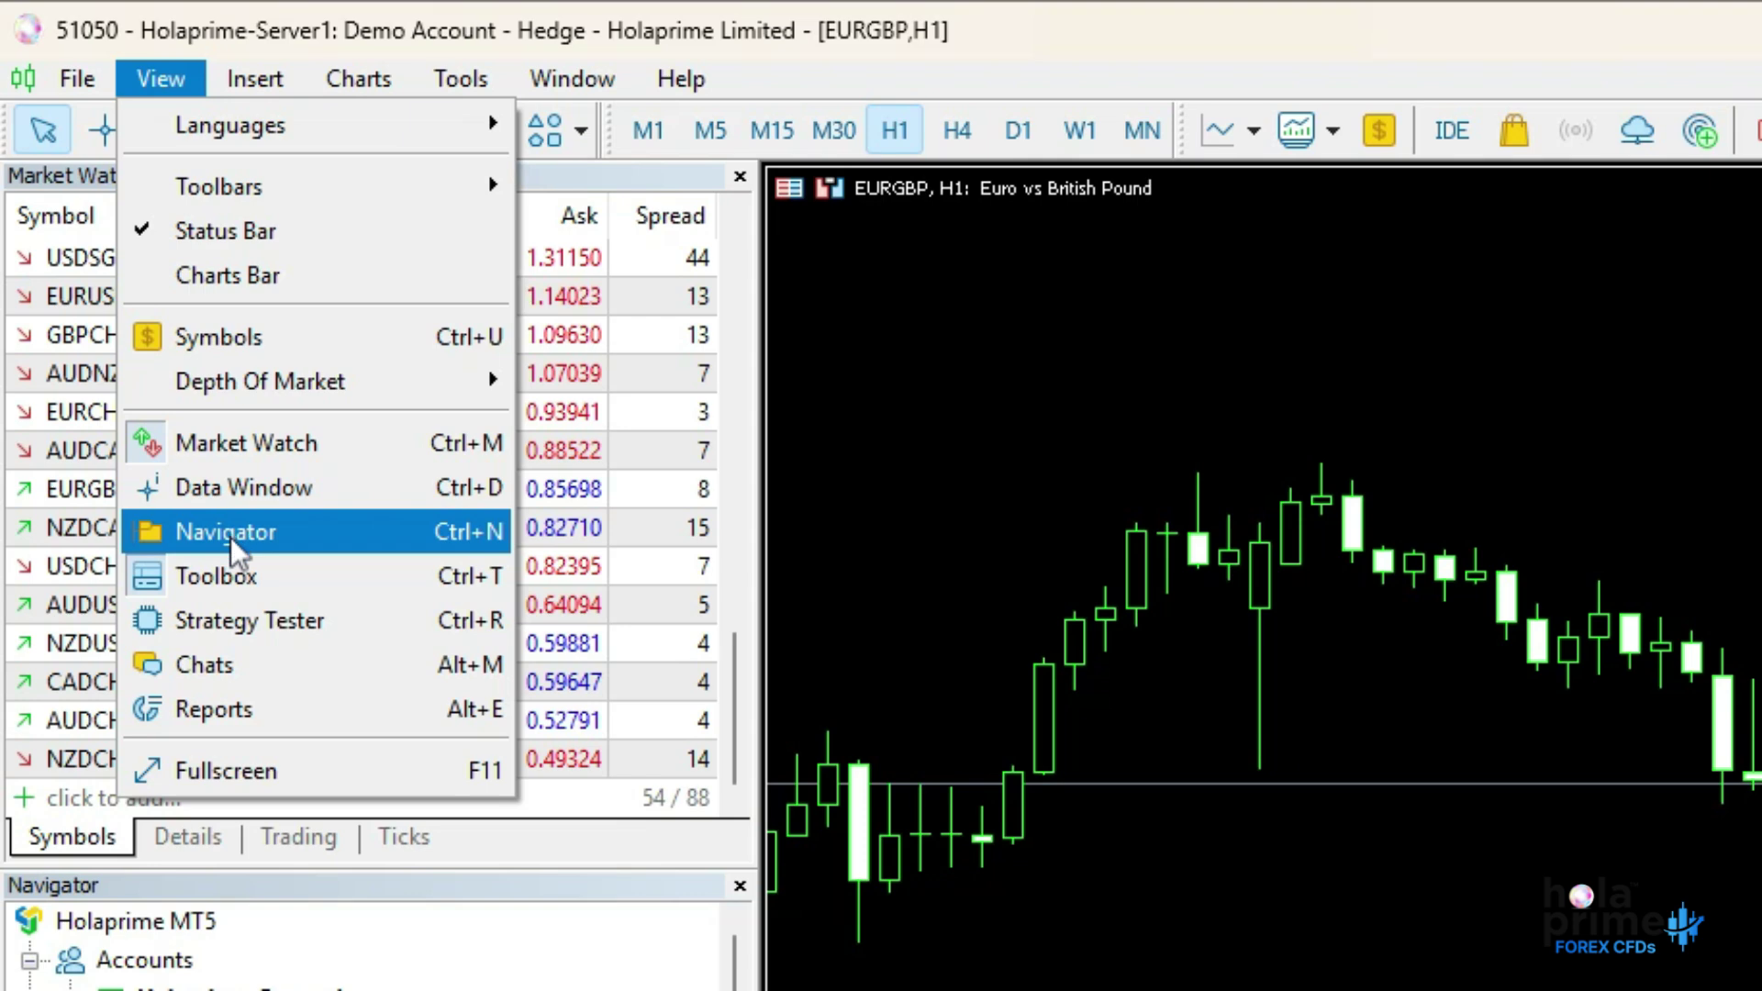
click(173, 79)
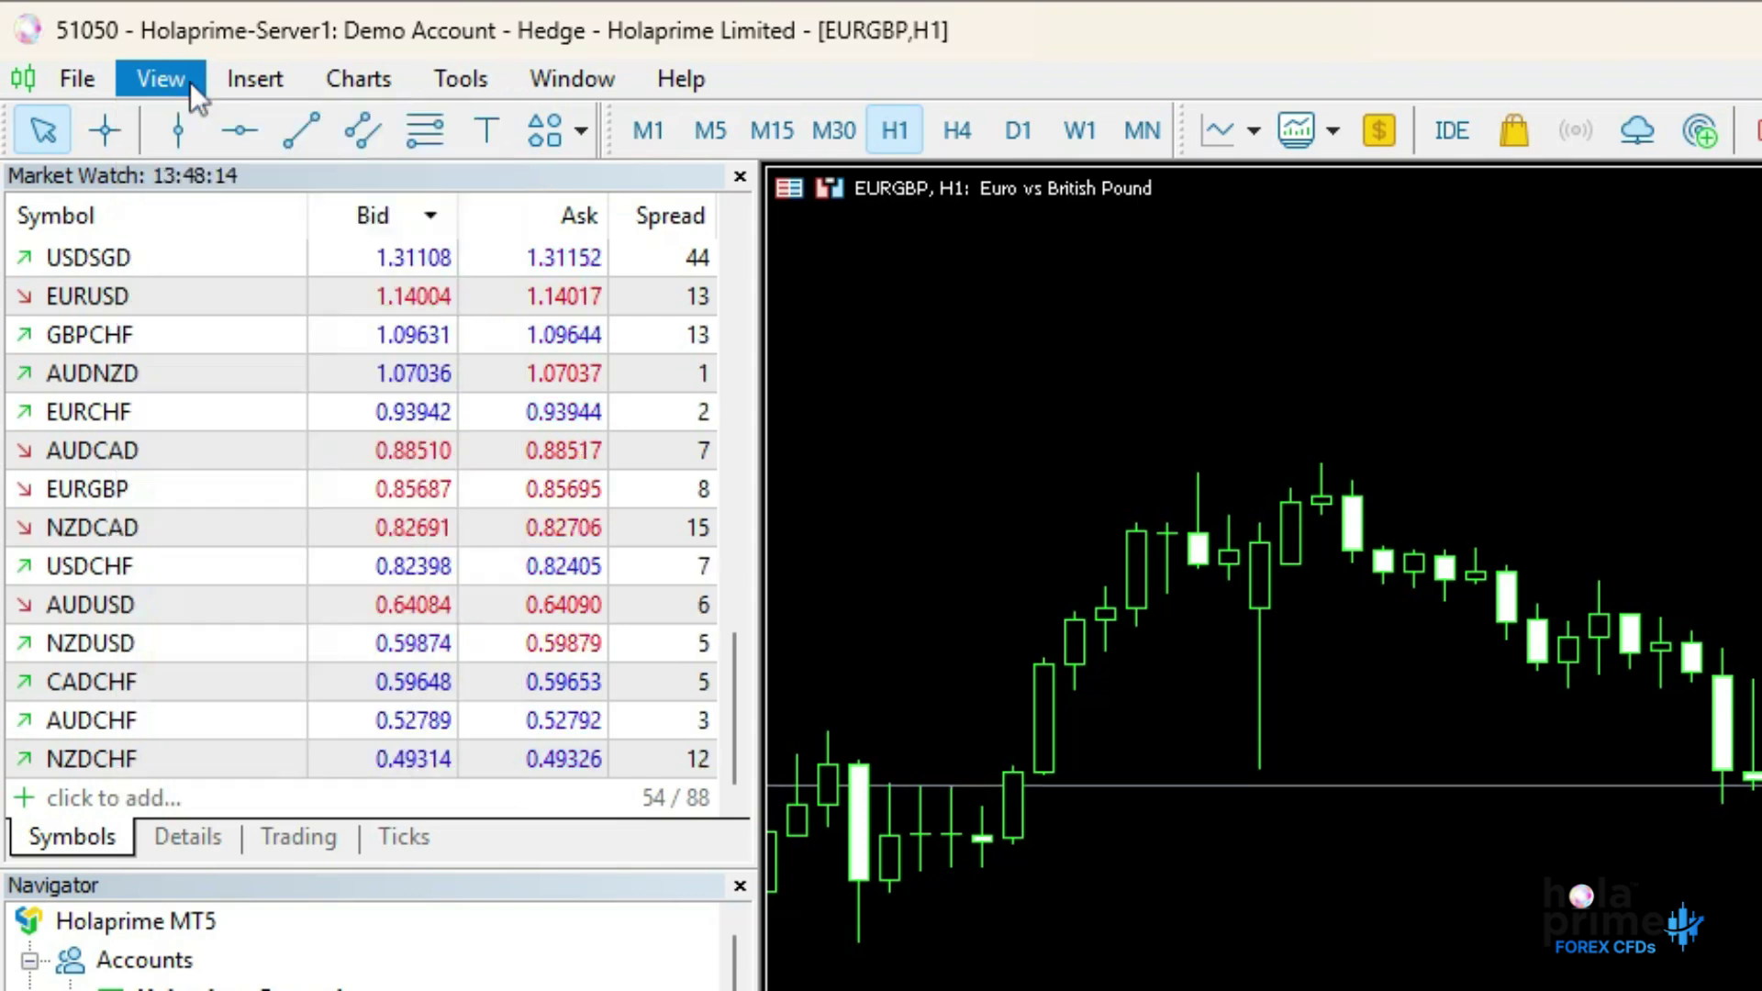
right_click(190, 411)
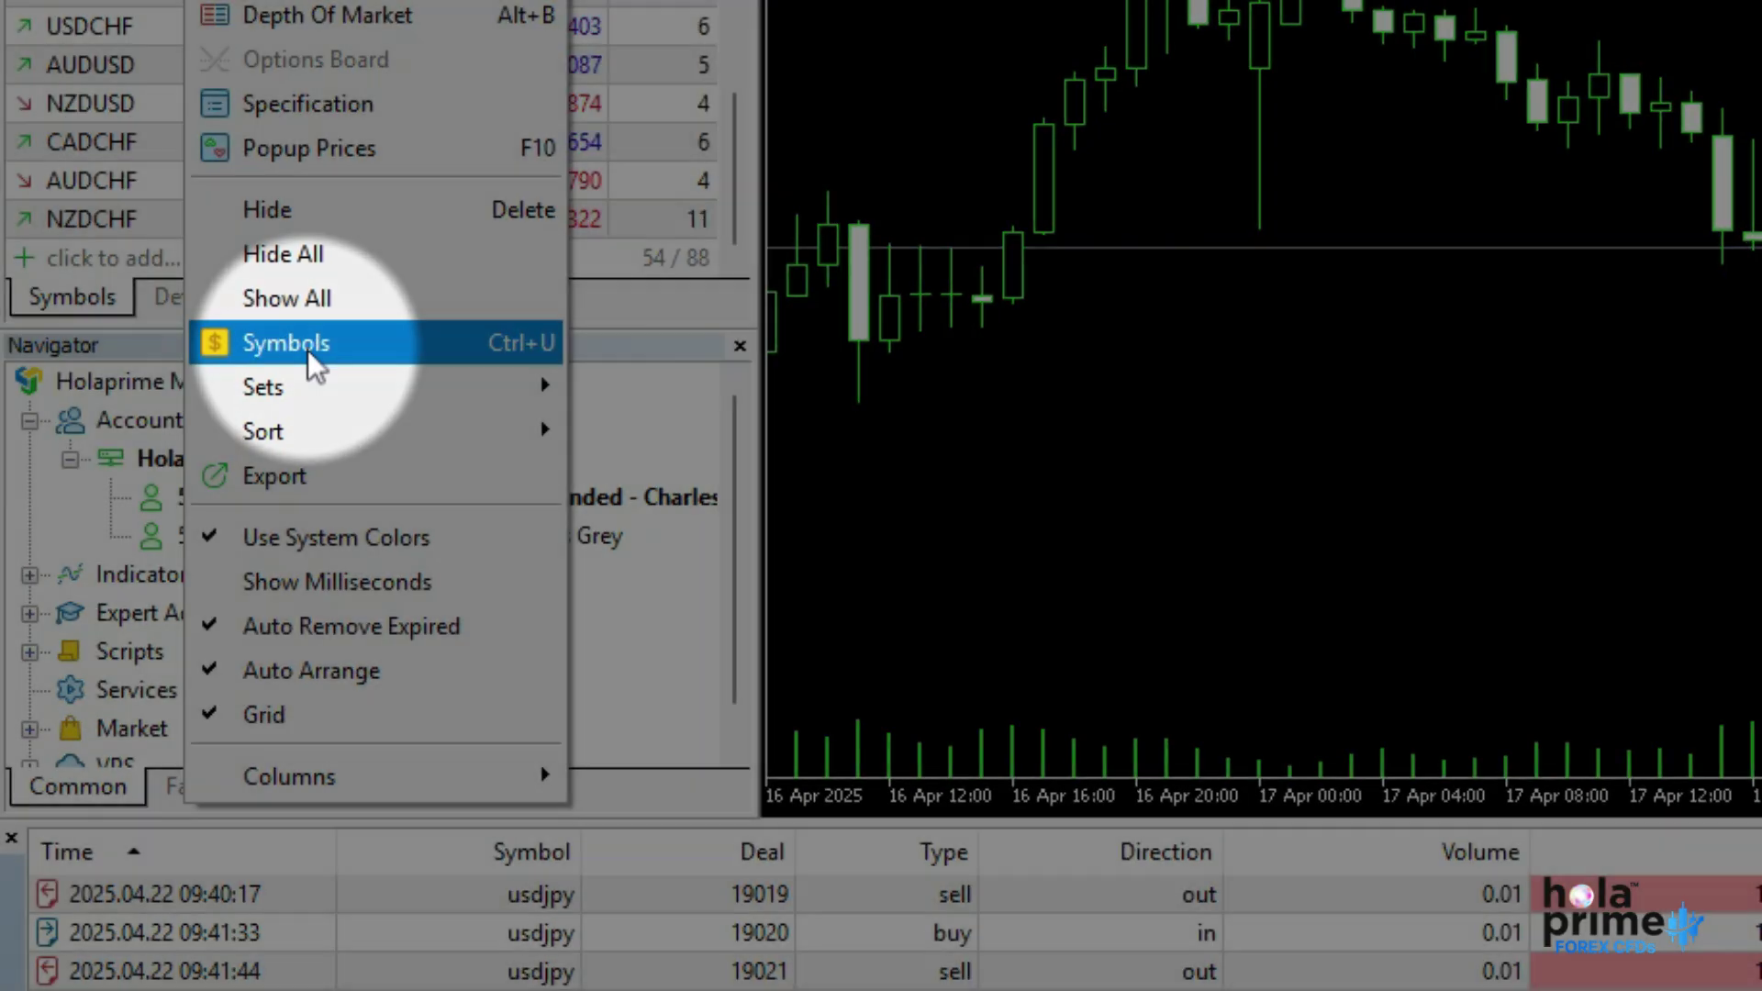
Step: Review BTCUSD's contract specification in Symbols, toggle Show then Hide Symbol, and confirm with OK
click(276, 365)
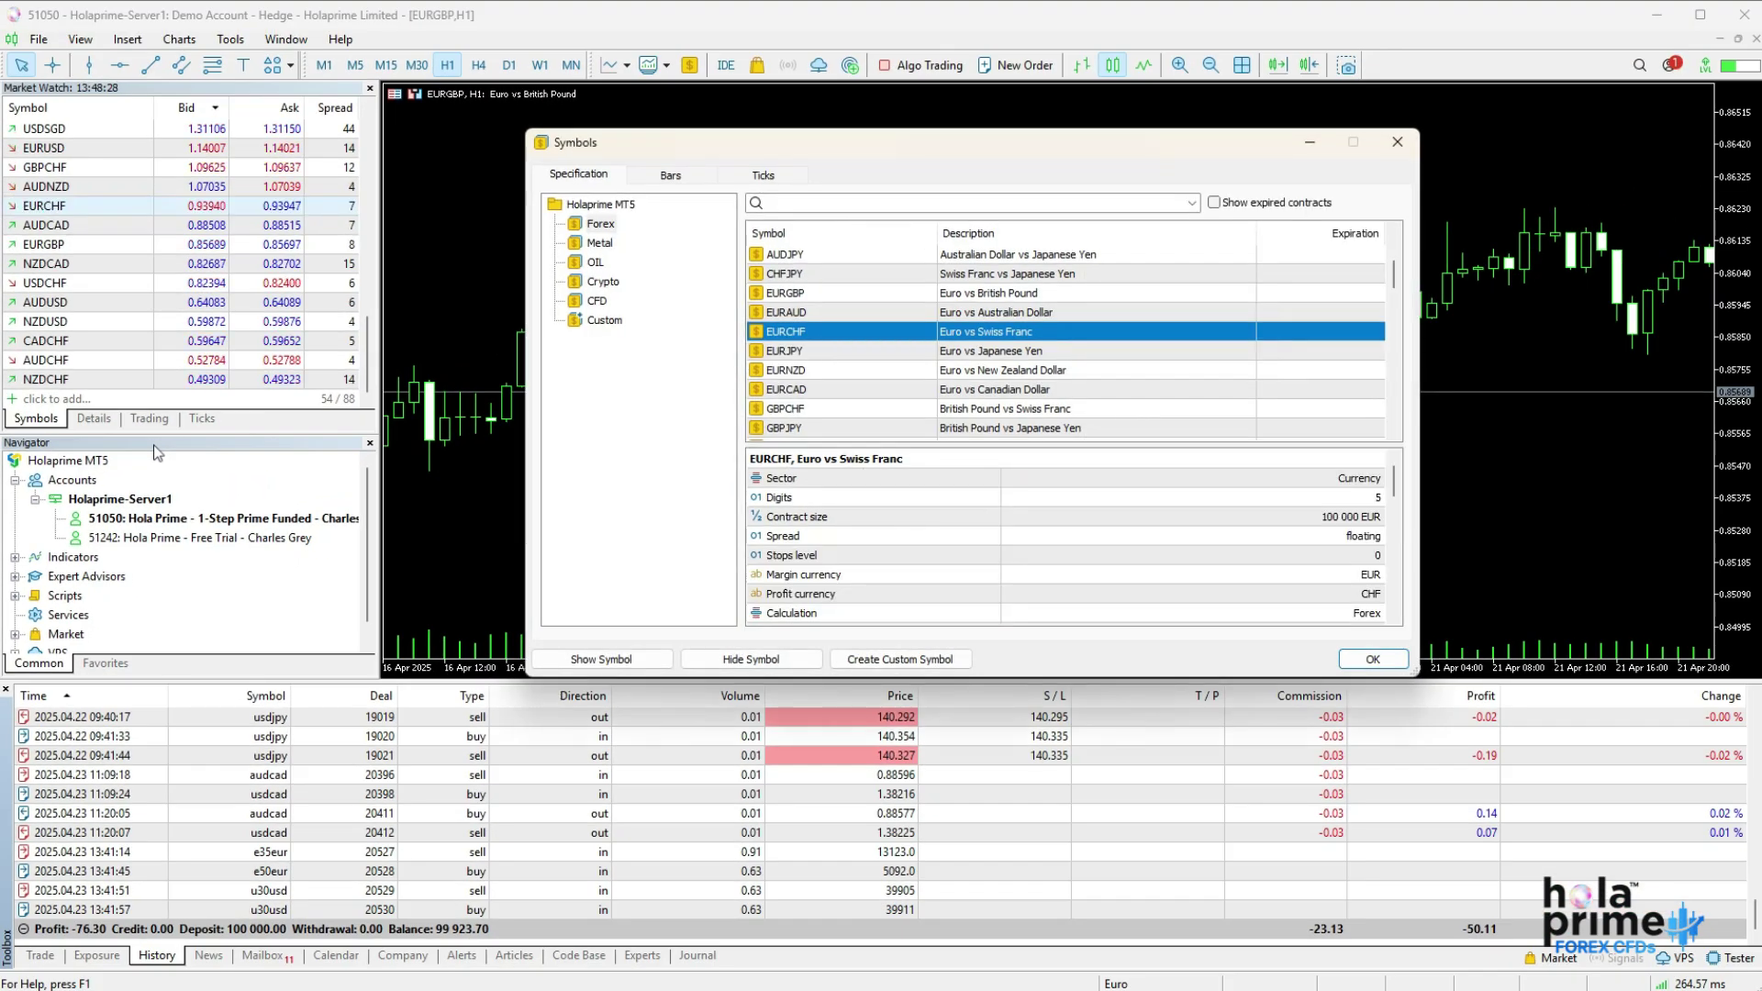
click(598, 242)
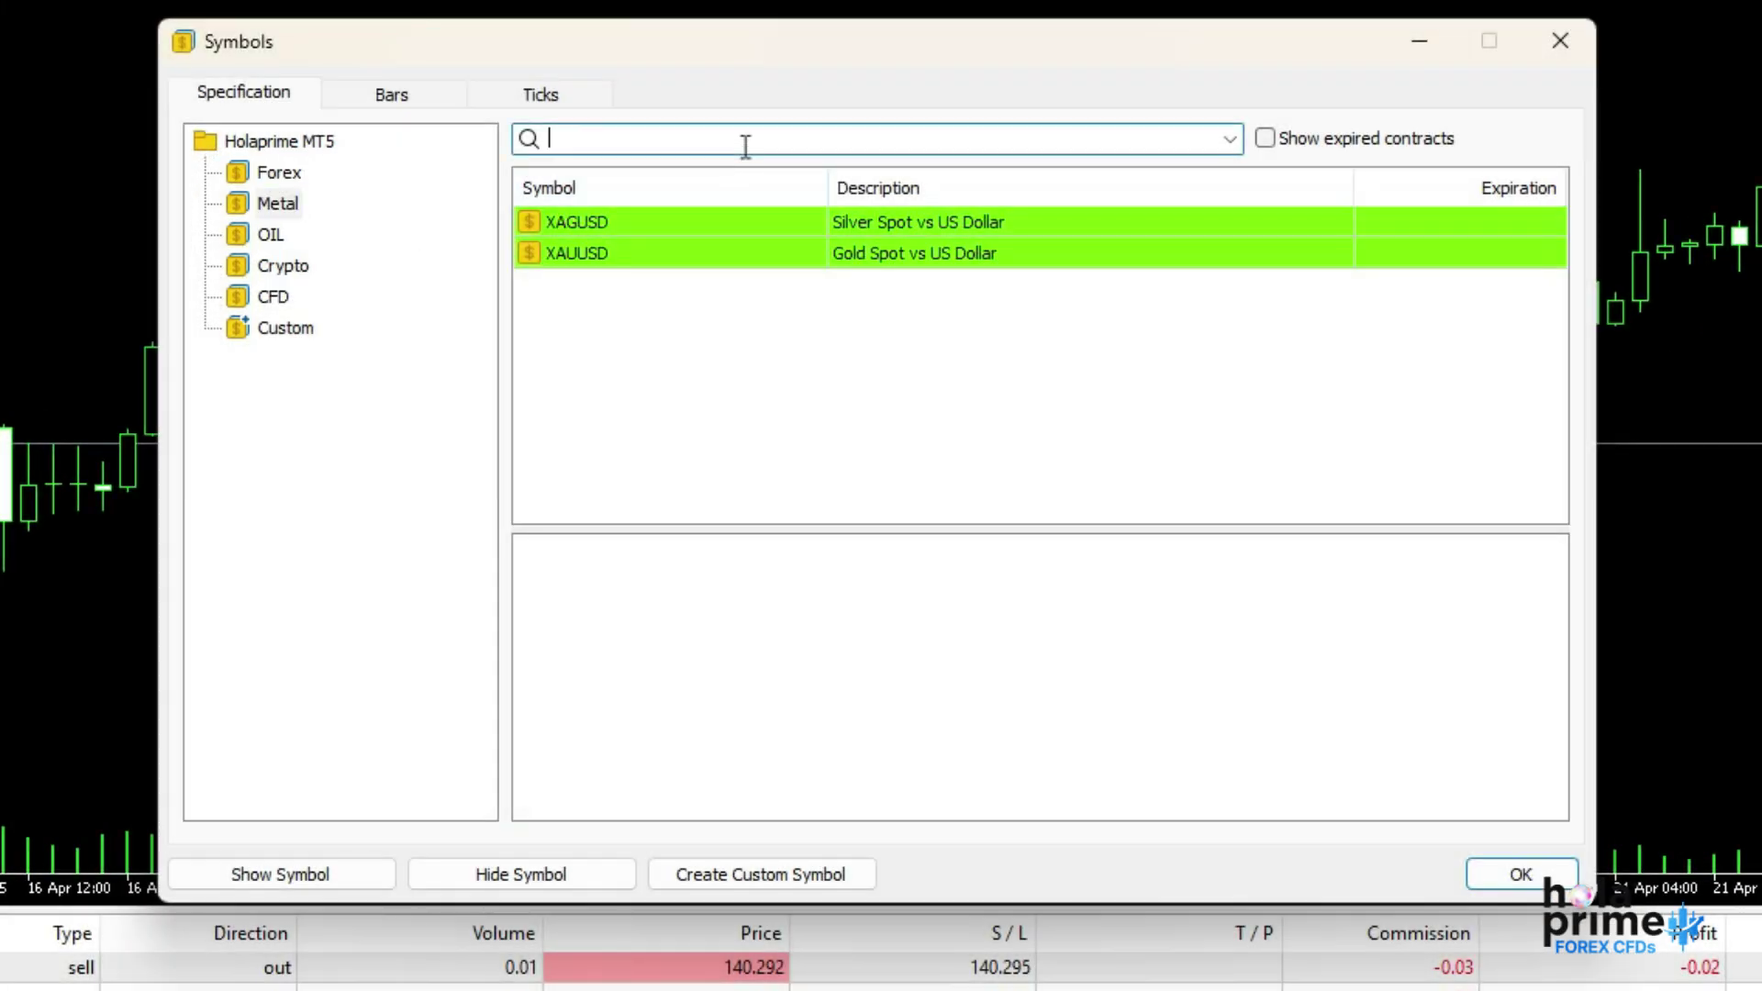
text(BTCUSD)
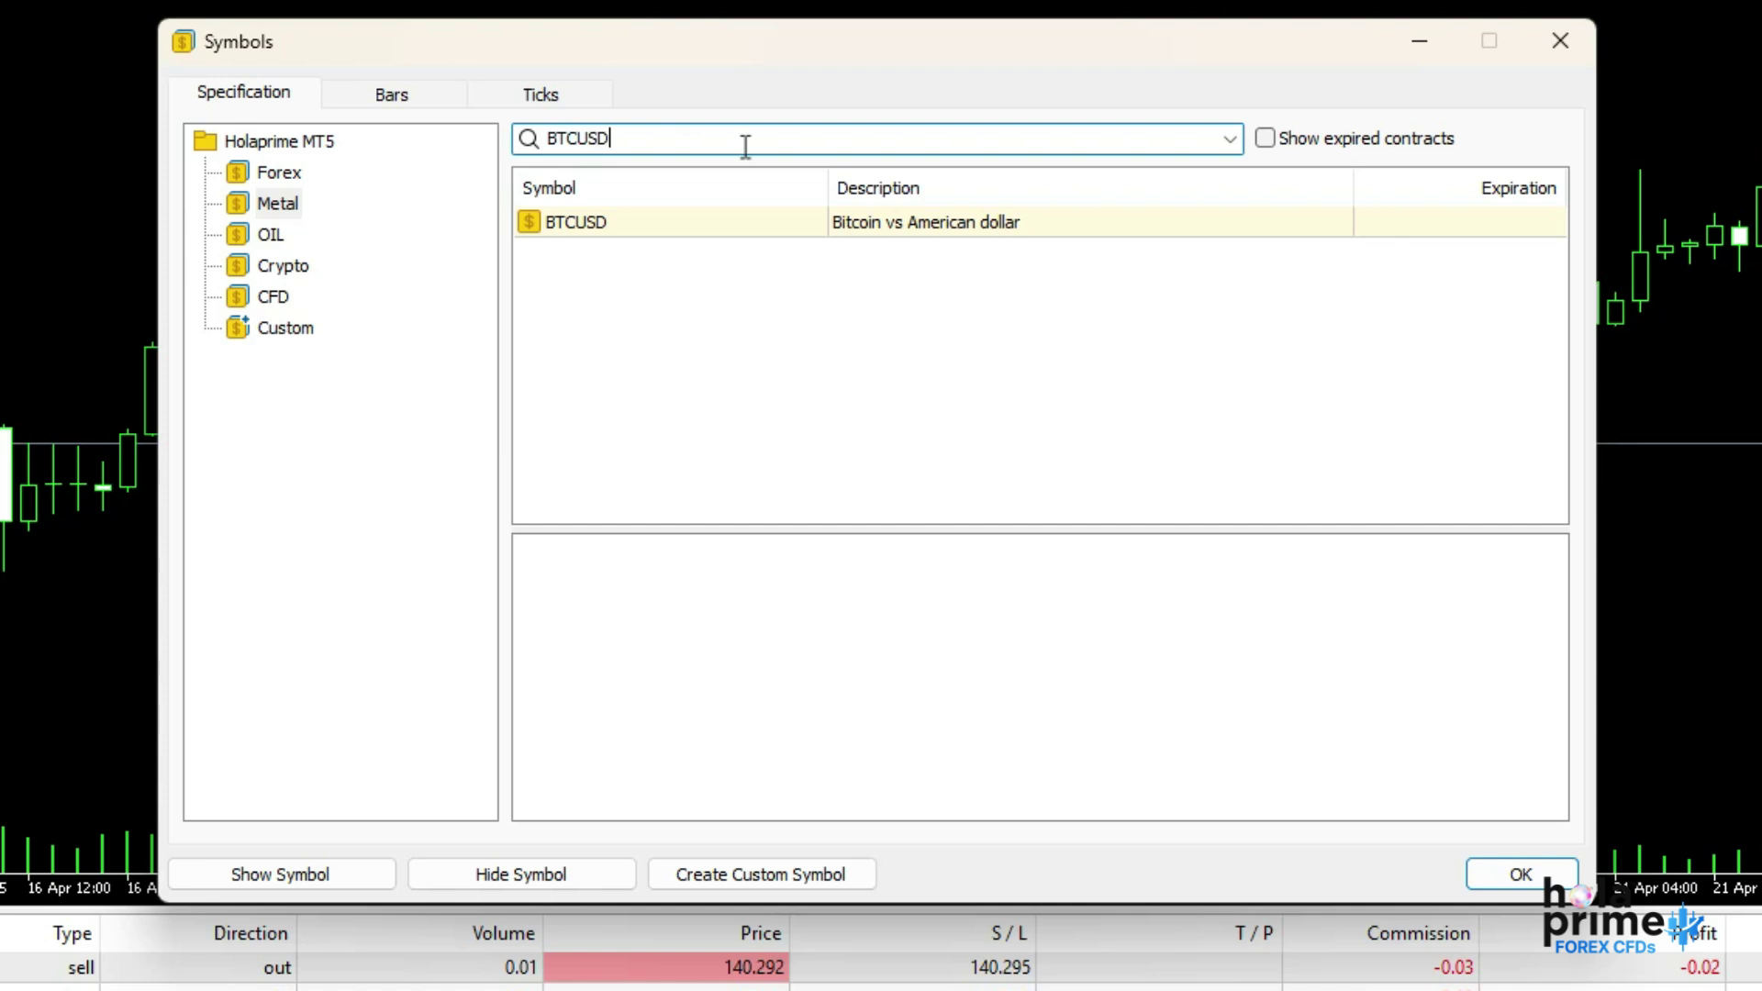
click(749, 222)
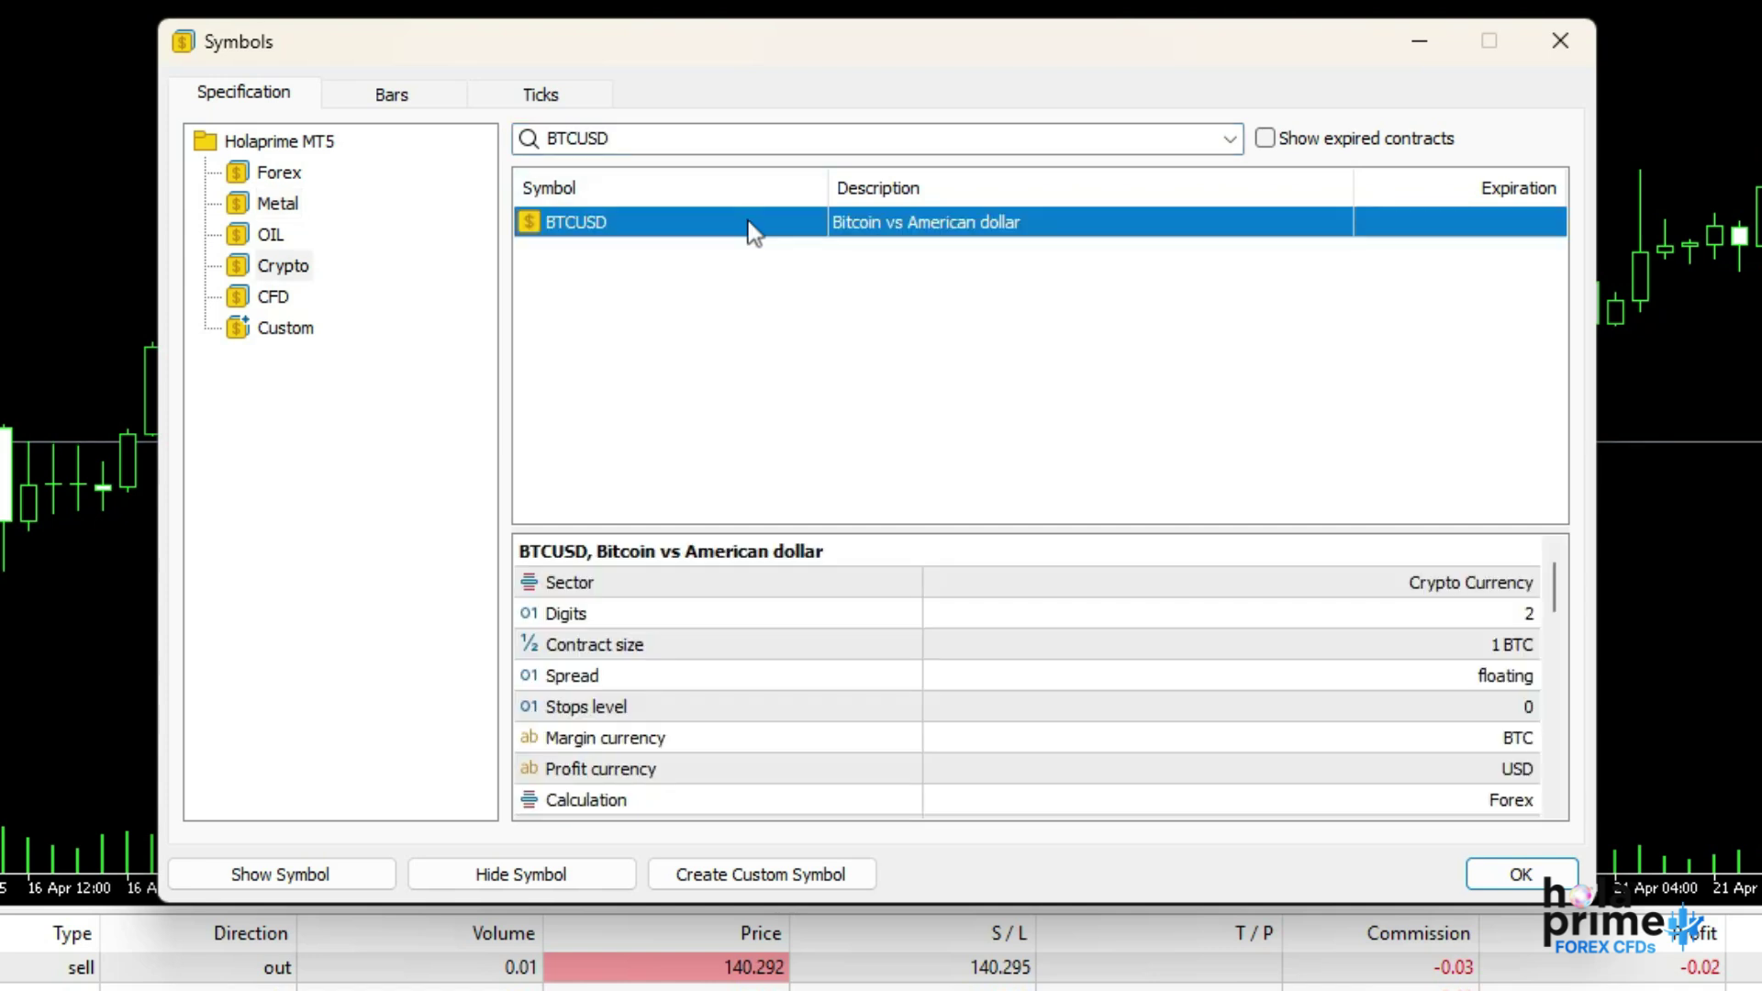
scroll(739, 623, down, 3)
scroll(739, 624, down, 3)
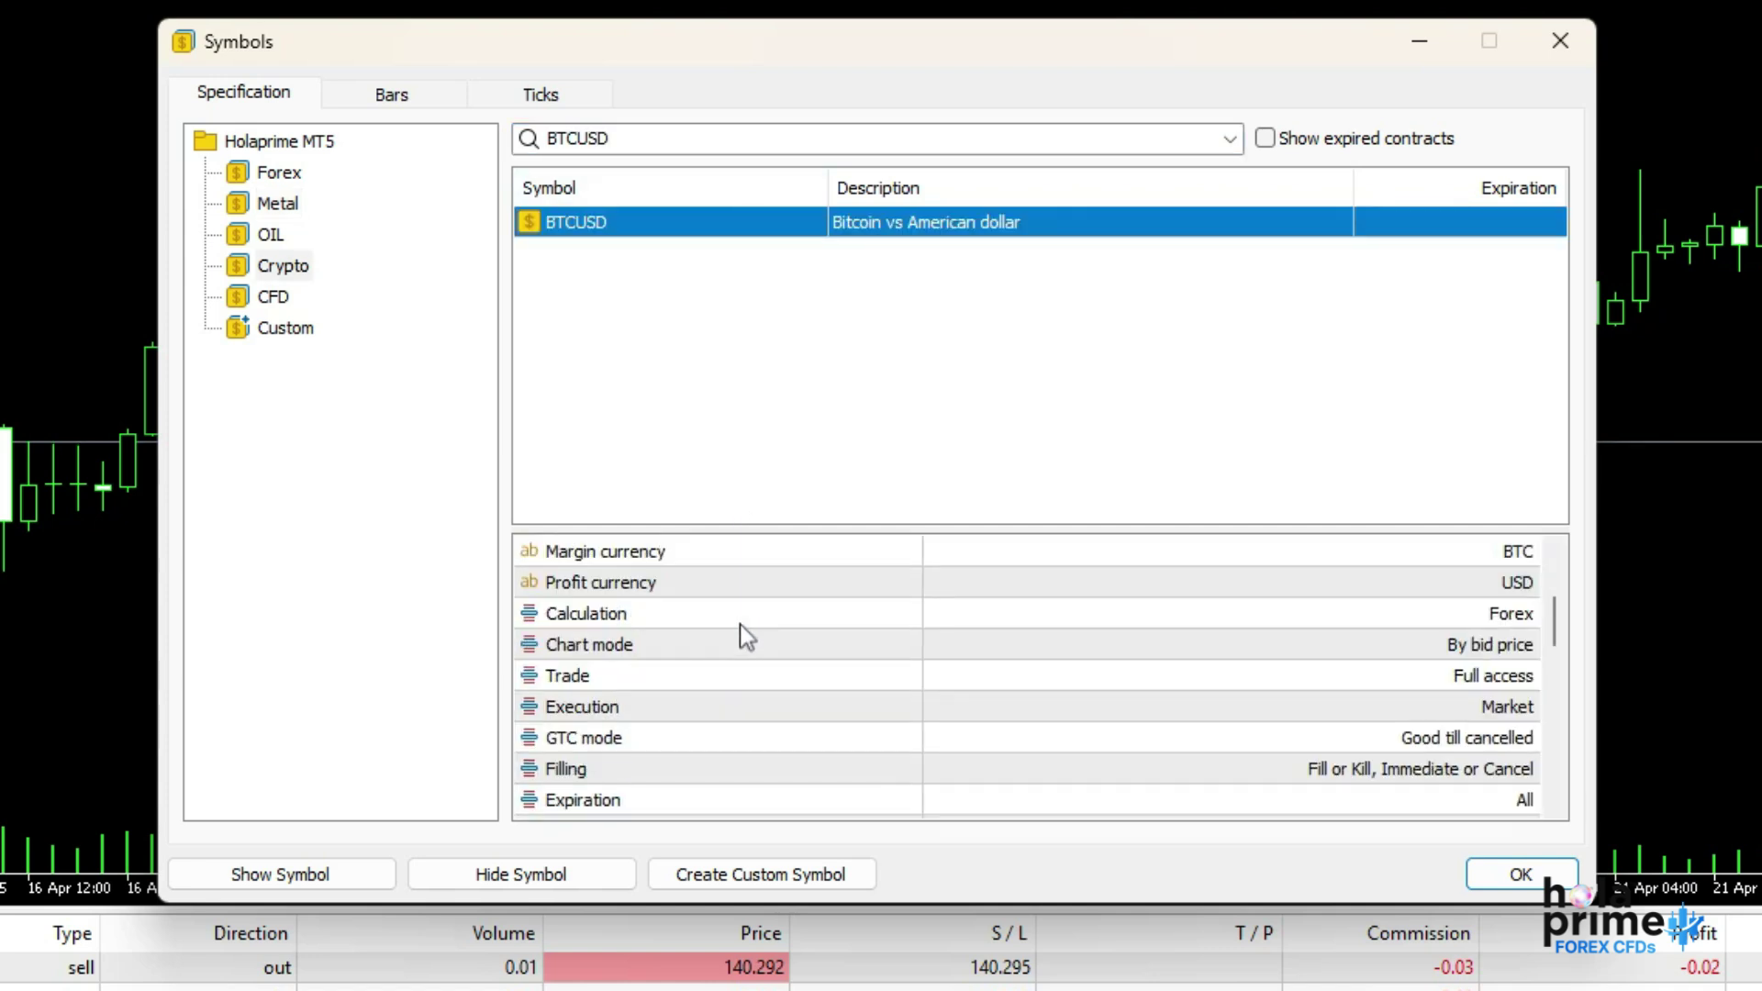
scroll(740, 625, down, 3)
scroll(739, 624, down, 2)
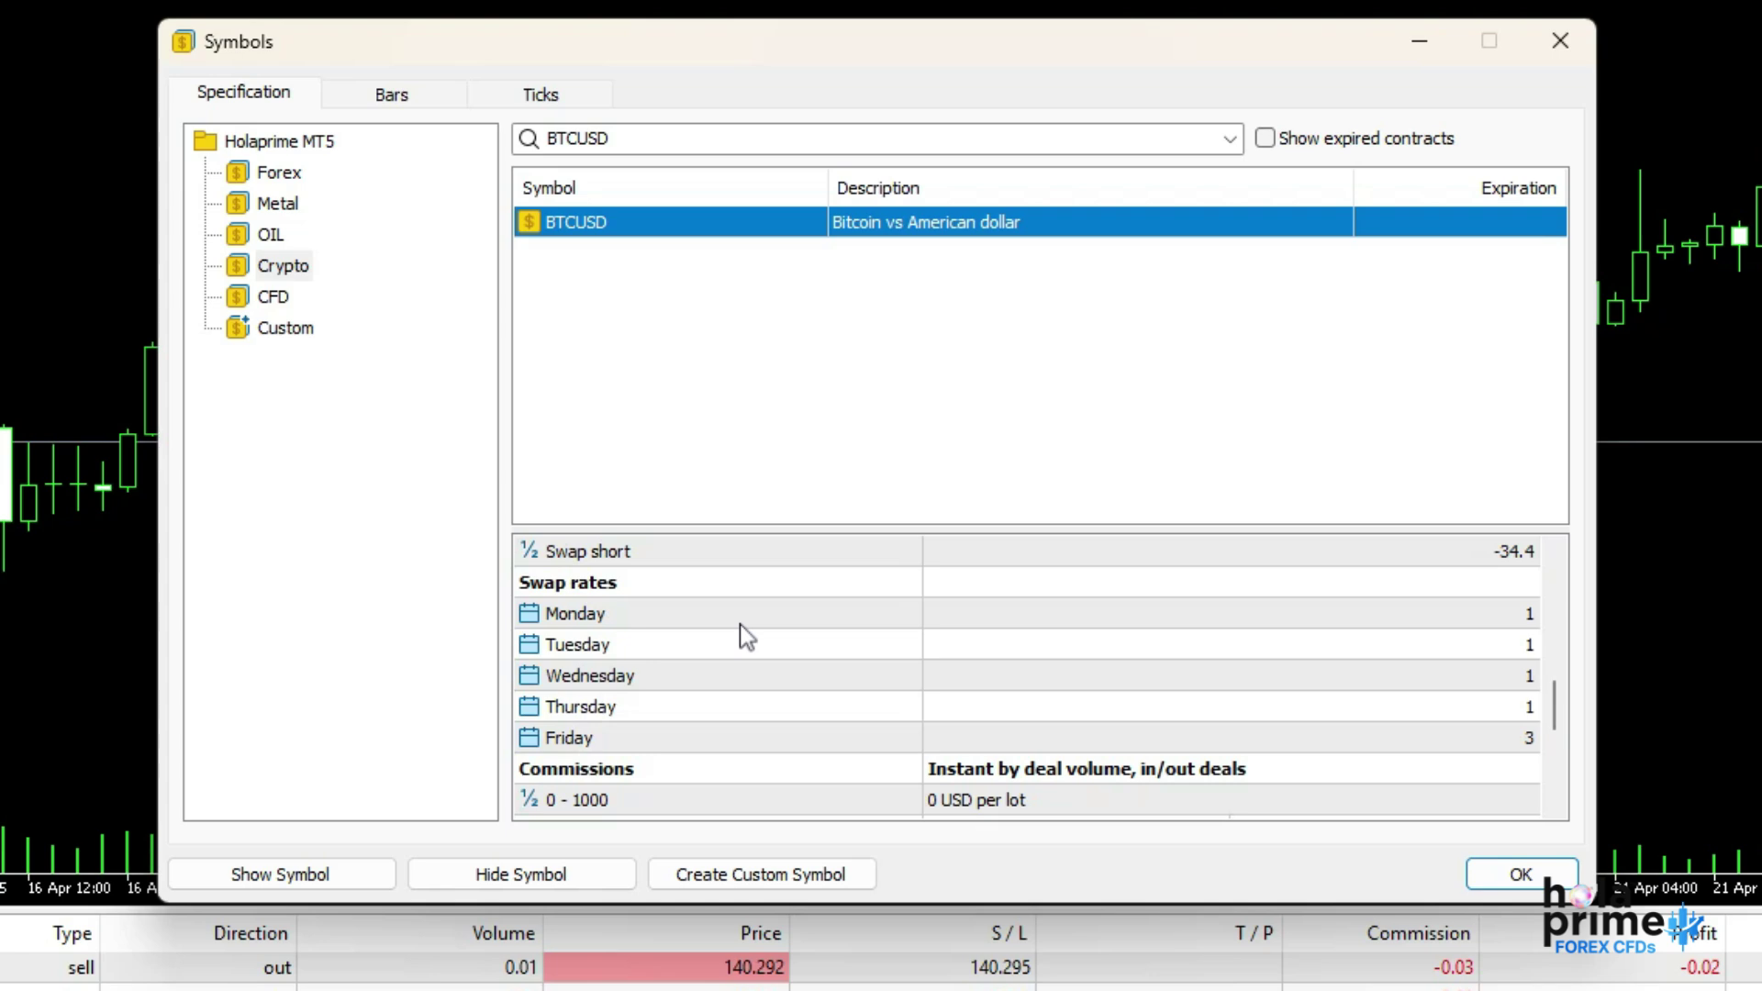
click(385, 876)
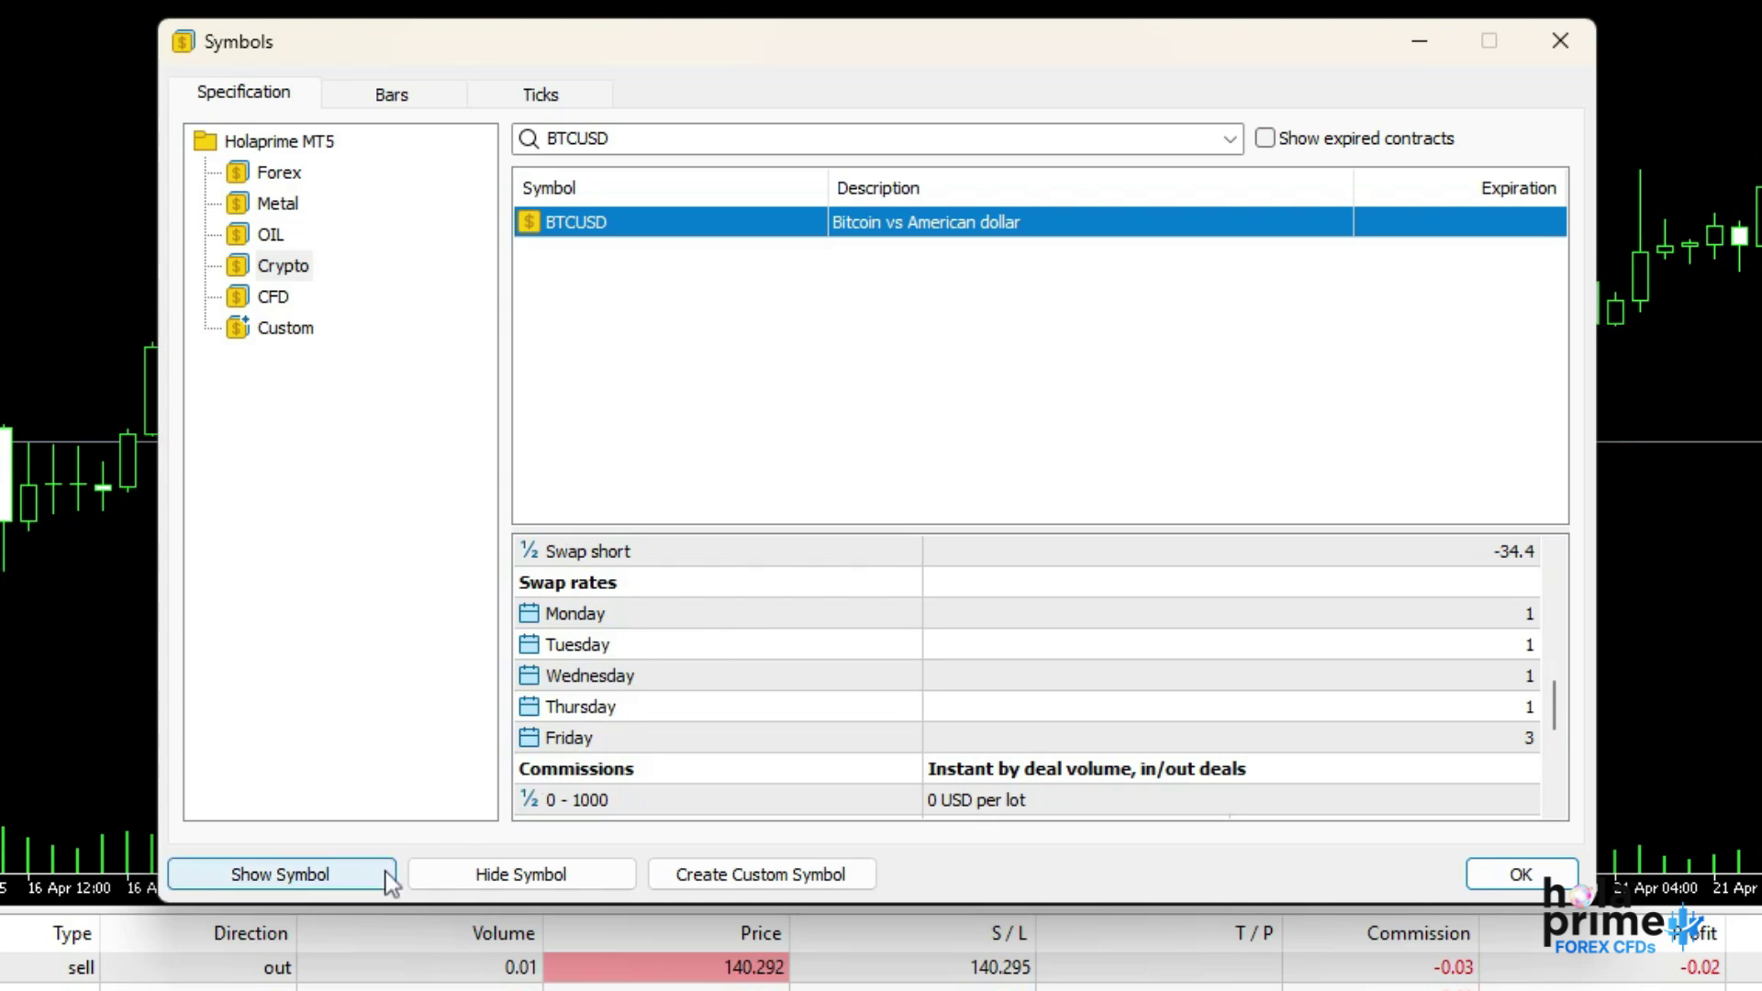
click(521, 875)
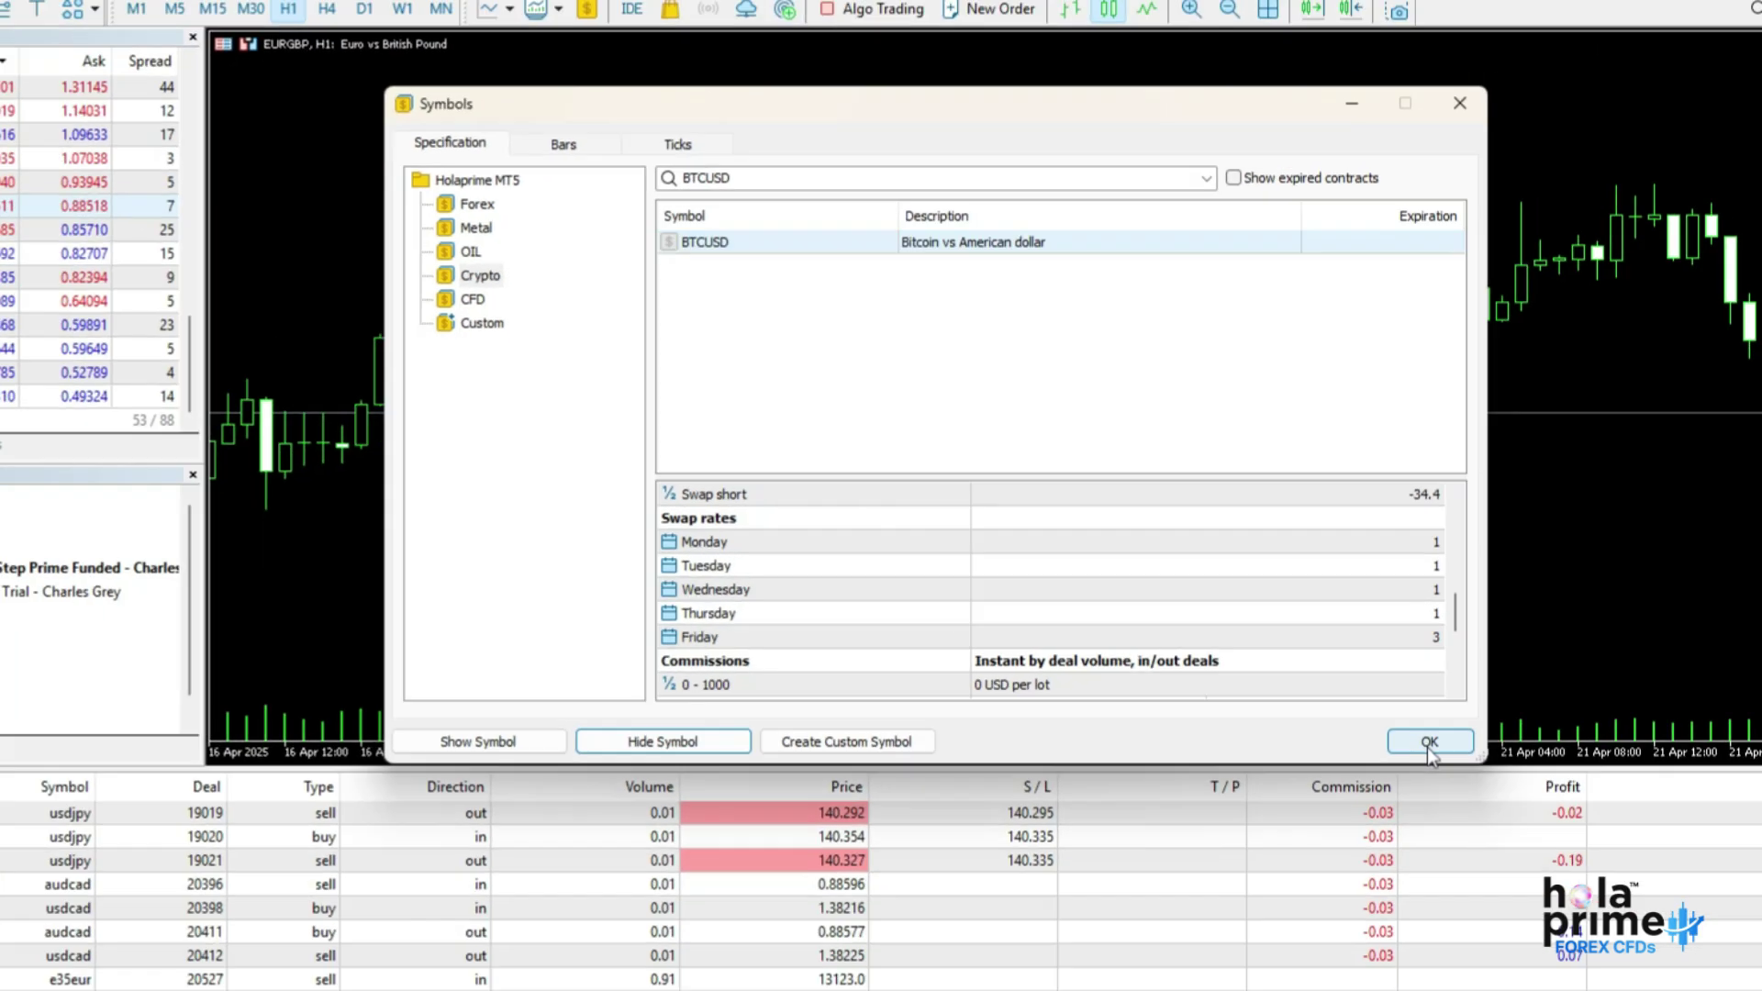
click(1522, 876)
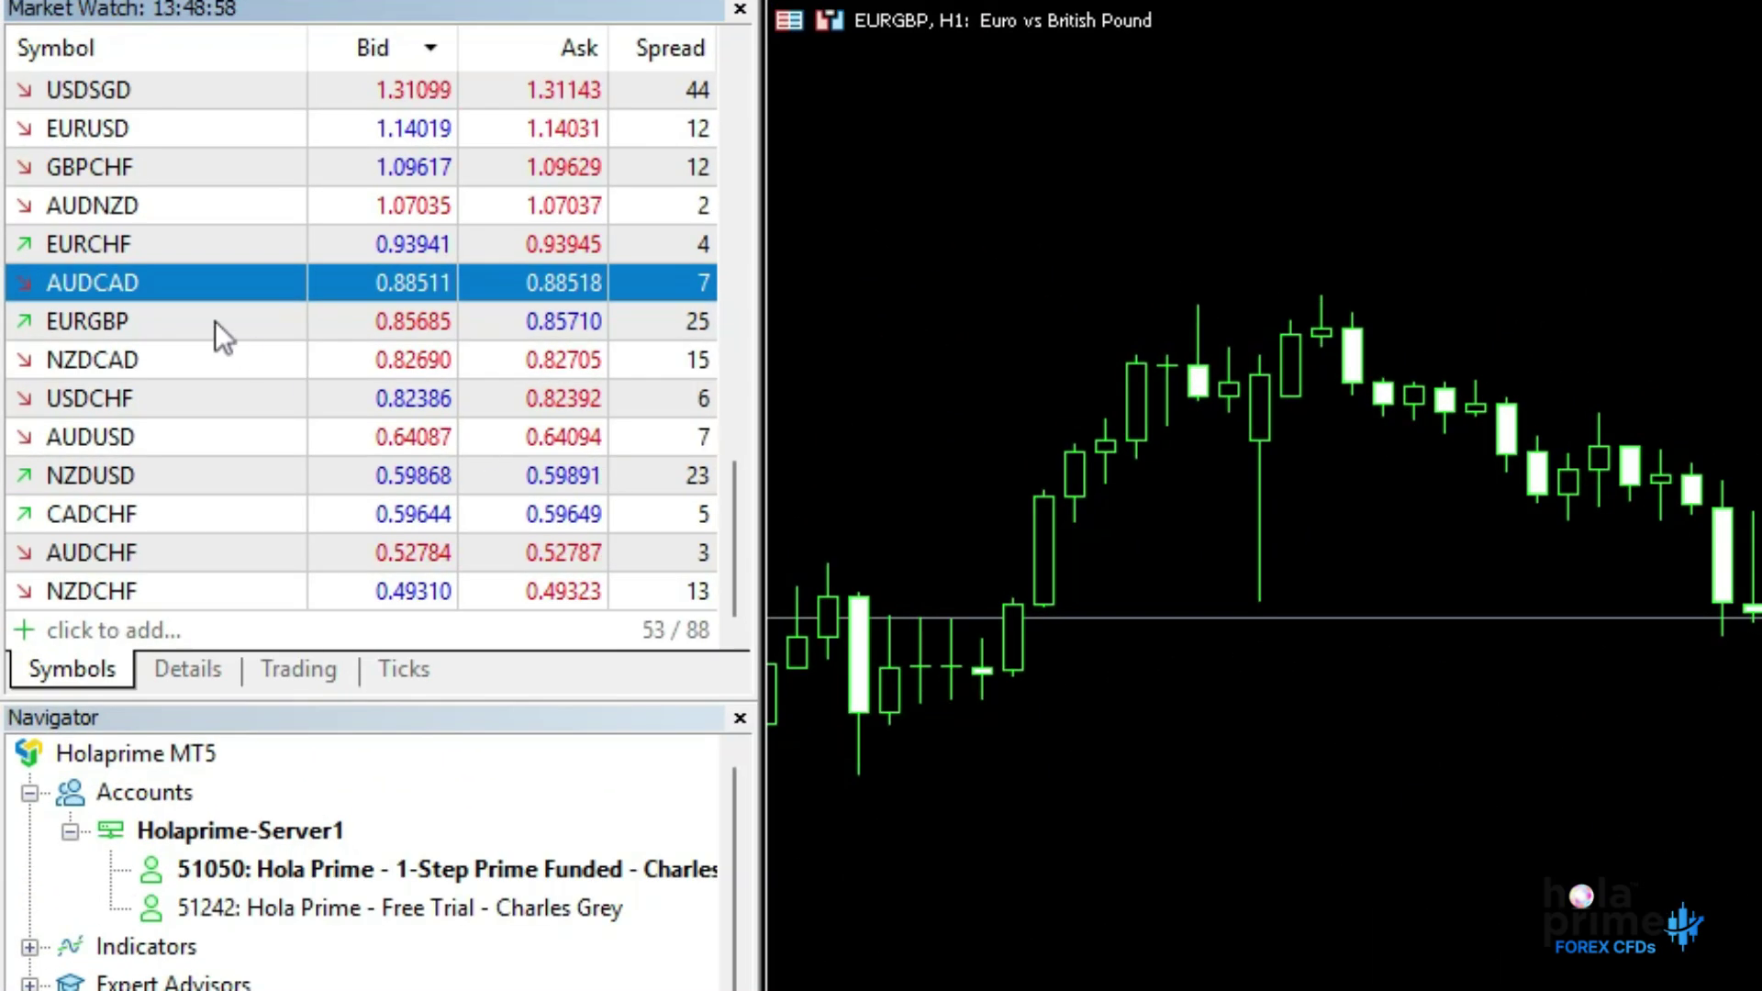
Step: From EURGBP's New Order dialog, sell 0.58 lots at market with a 0.86399 stop loss
right_click(107, 244)
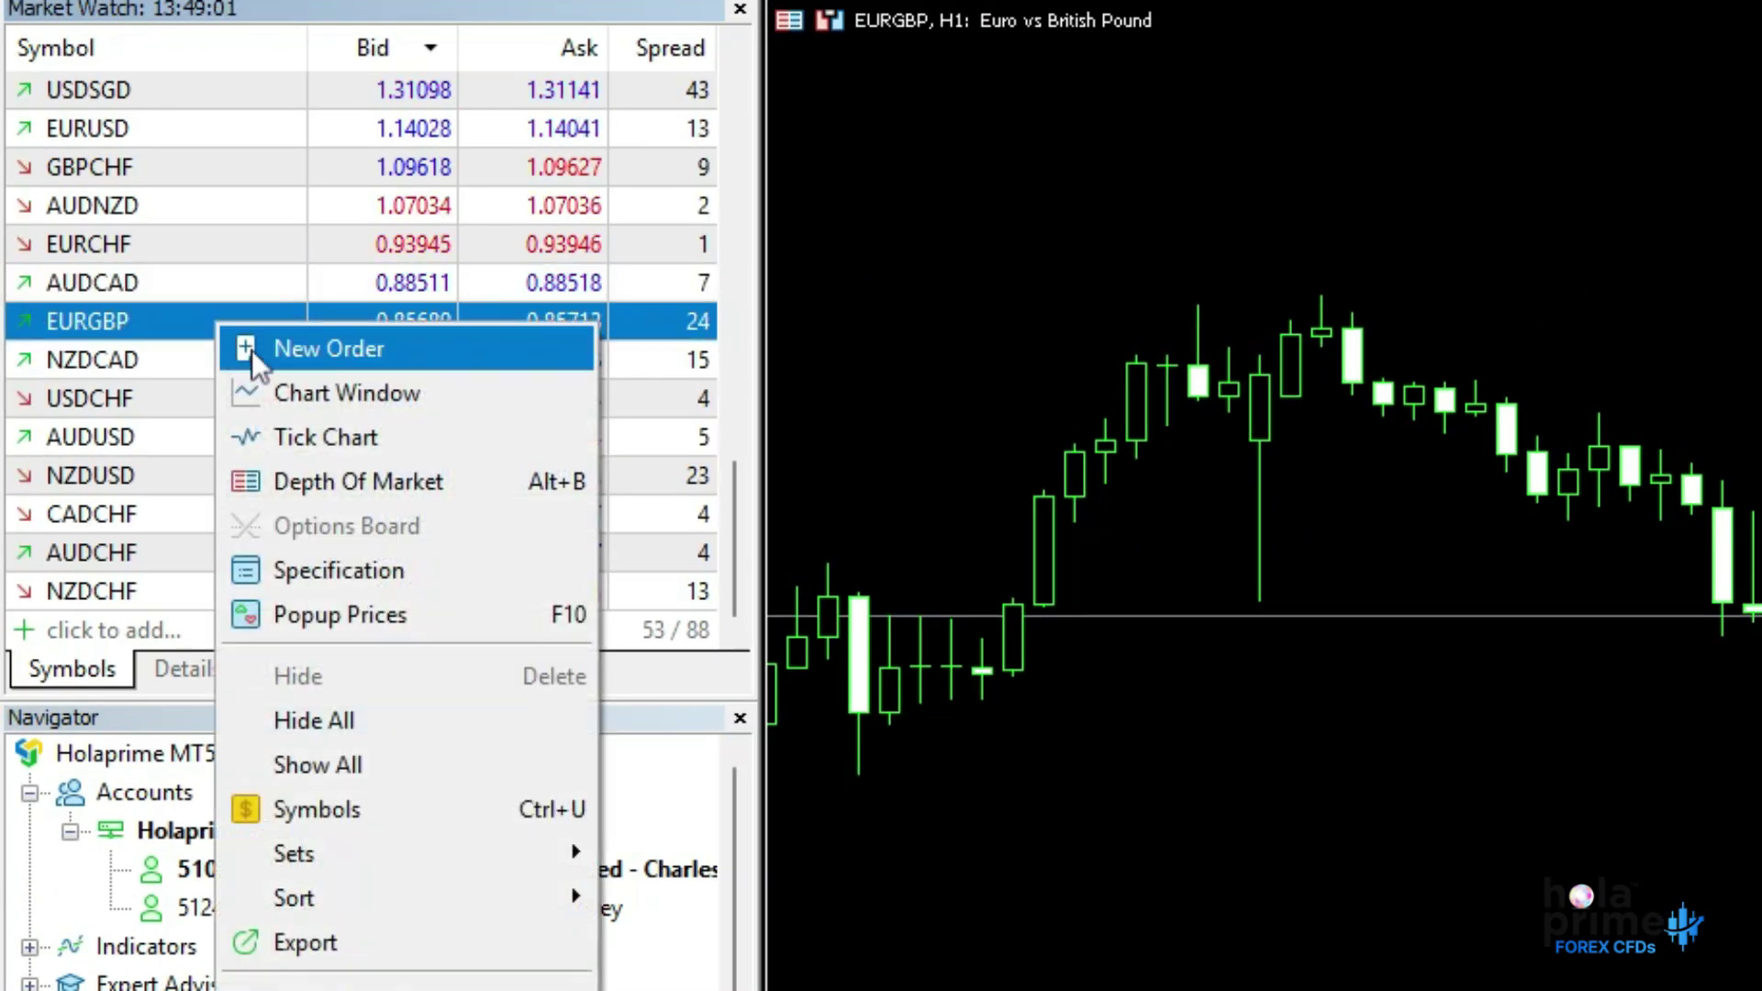
click(328, 349)
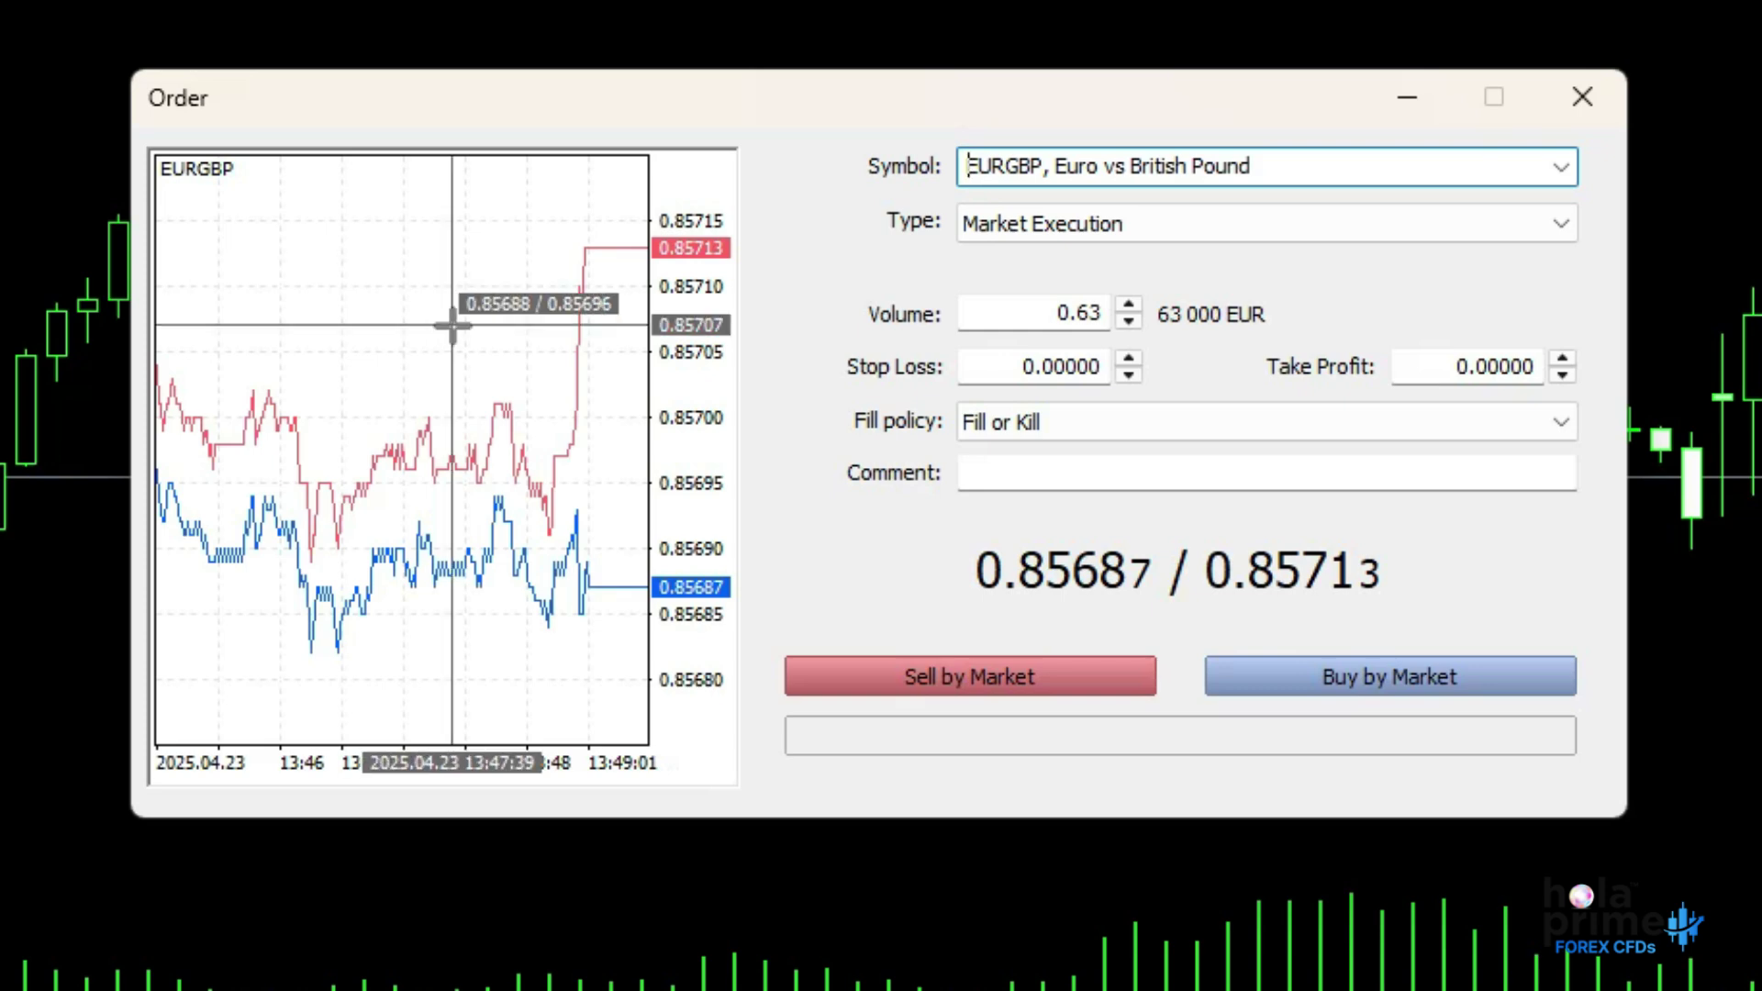
click(1561, 167)
click(1561, 223)
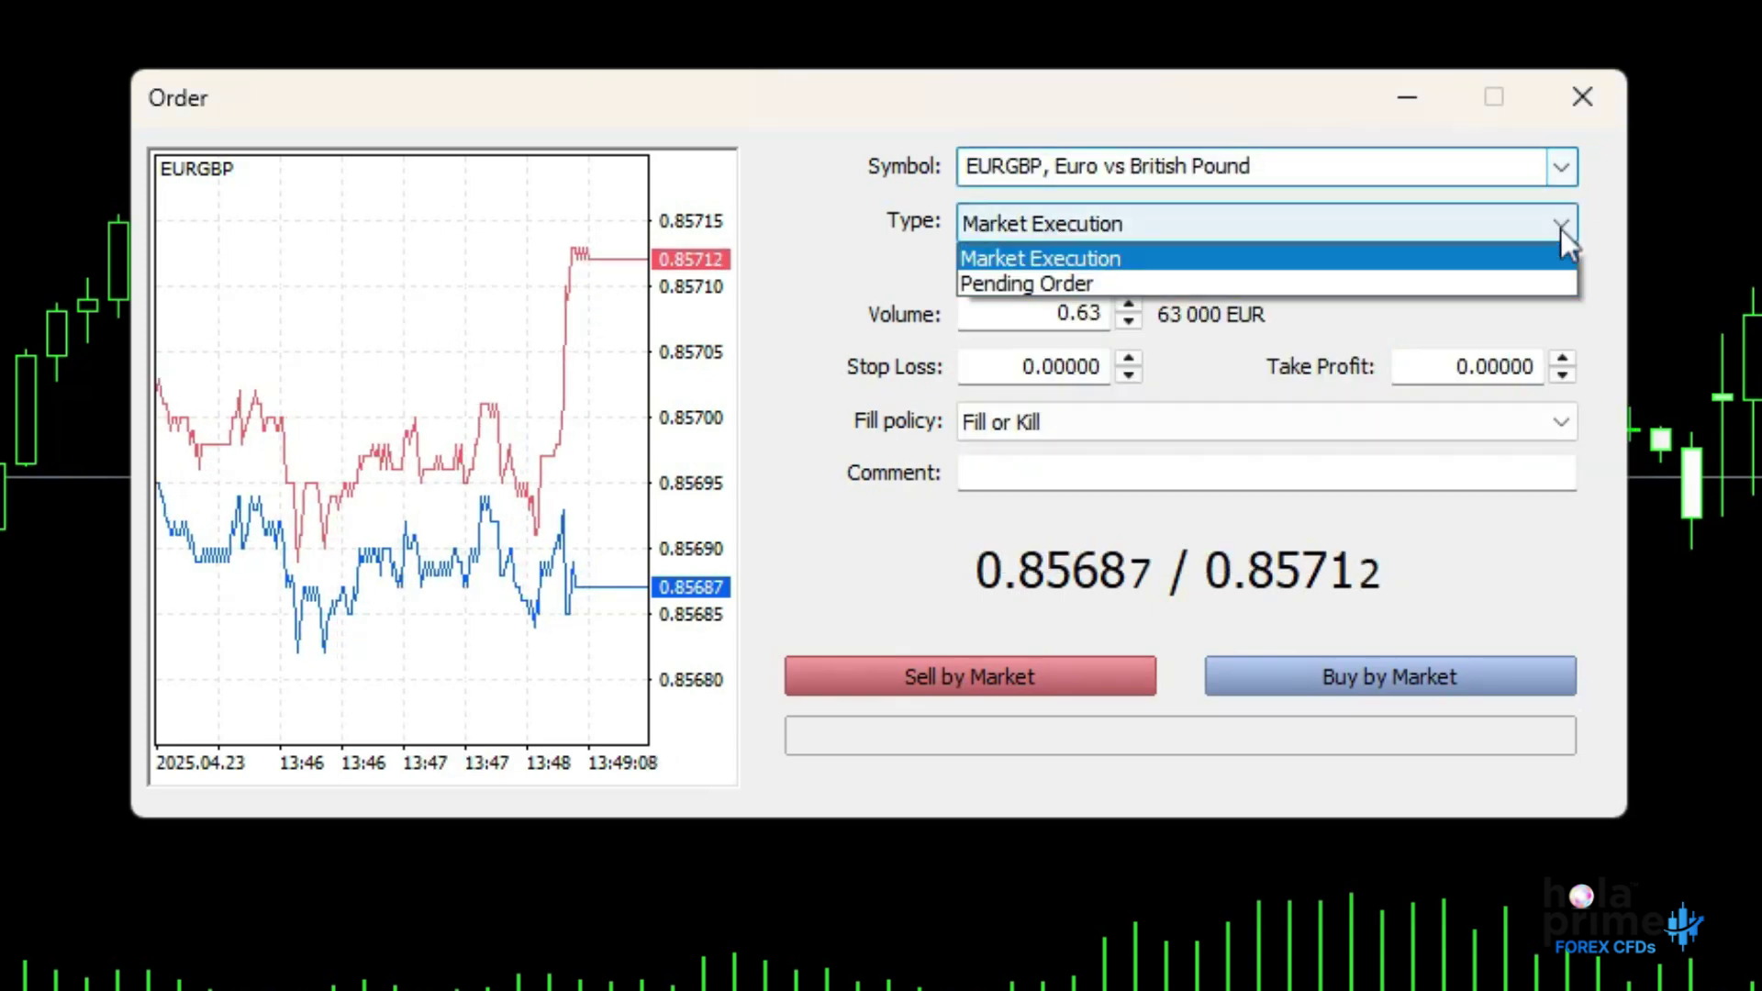
click(1130, 324)
click(1131, 324)
click(1047, 367)
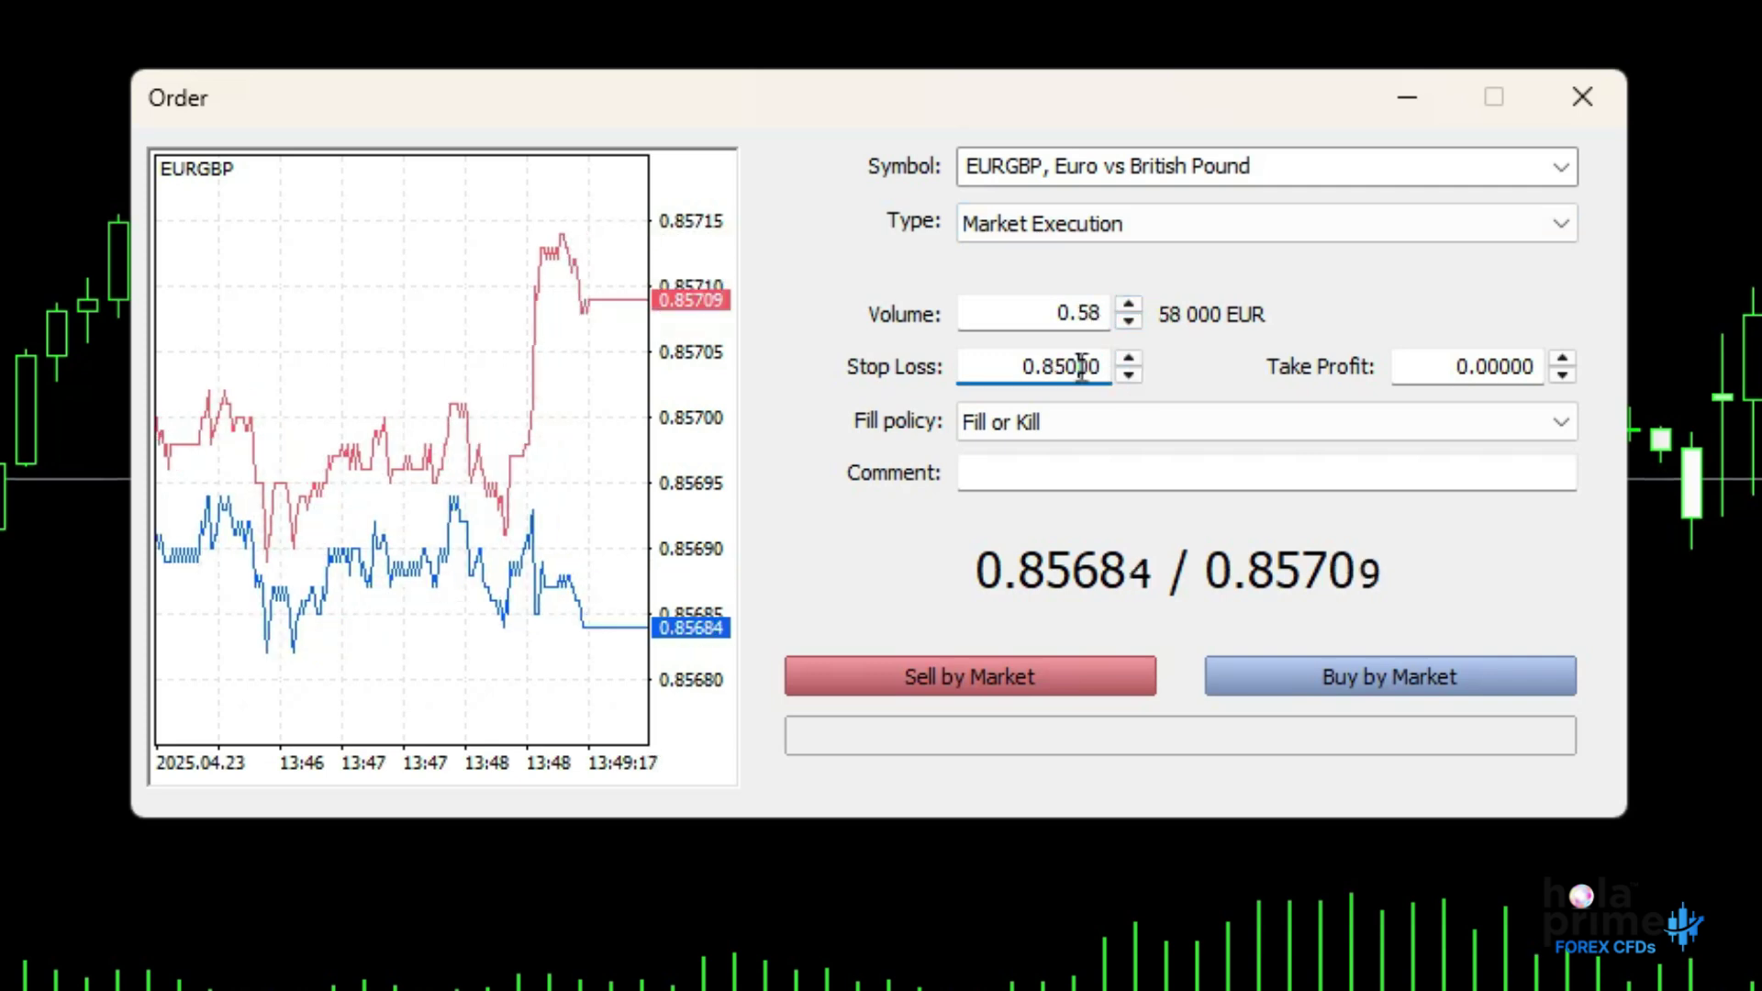
text(0.86399)
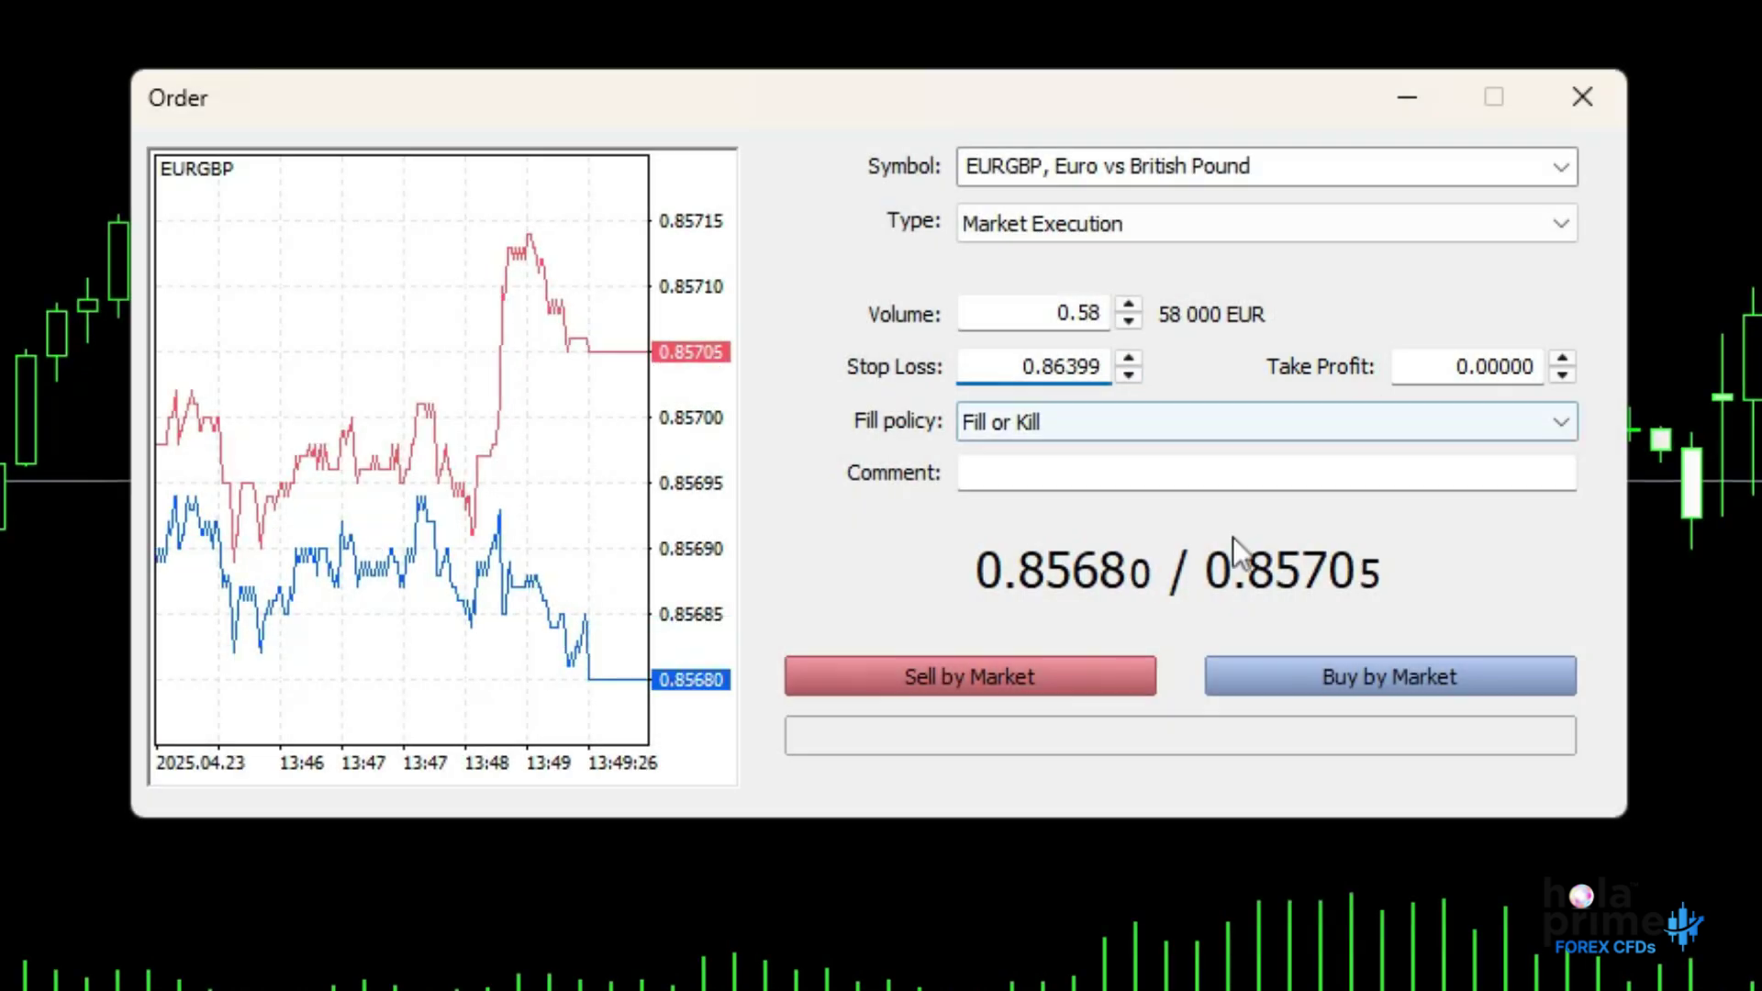
click(970, 675)
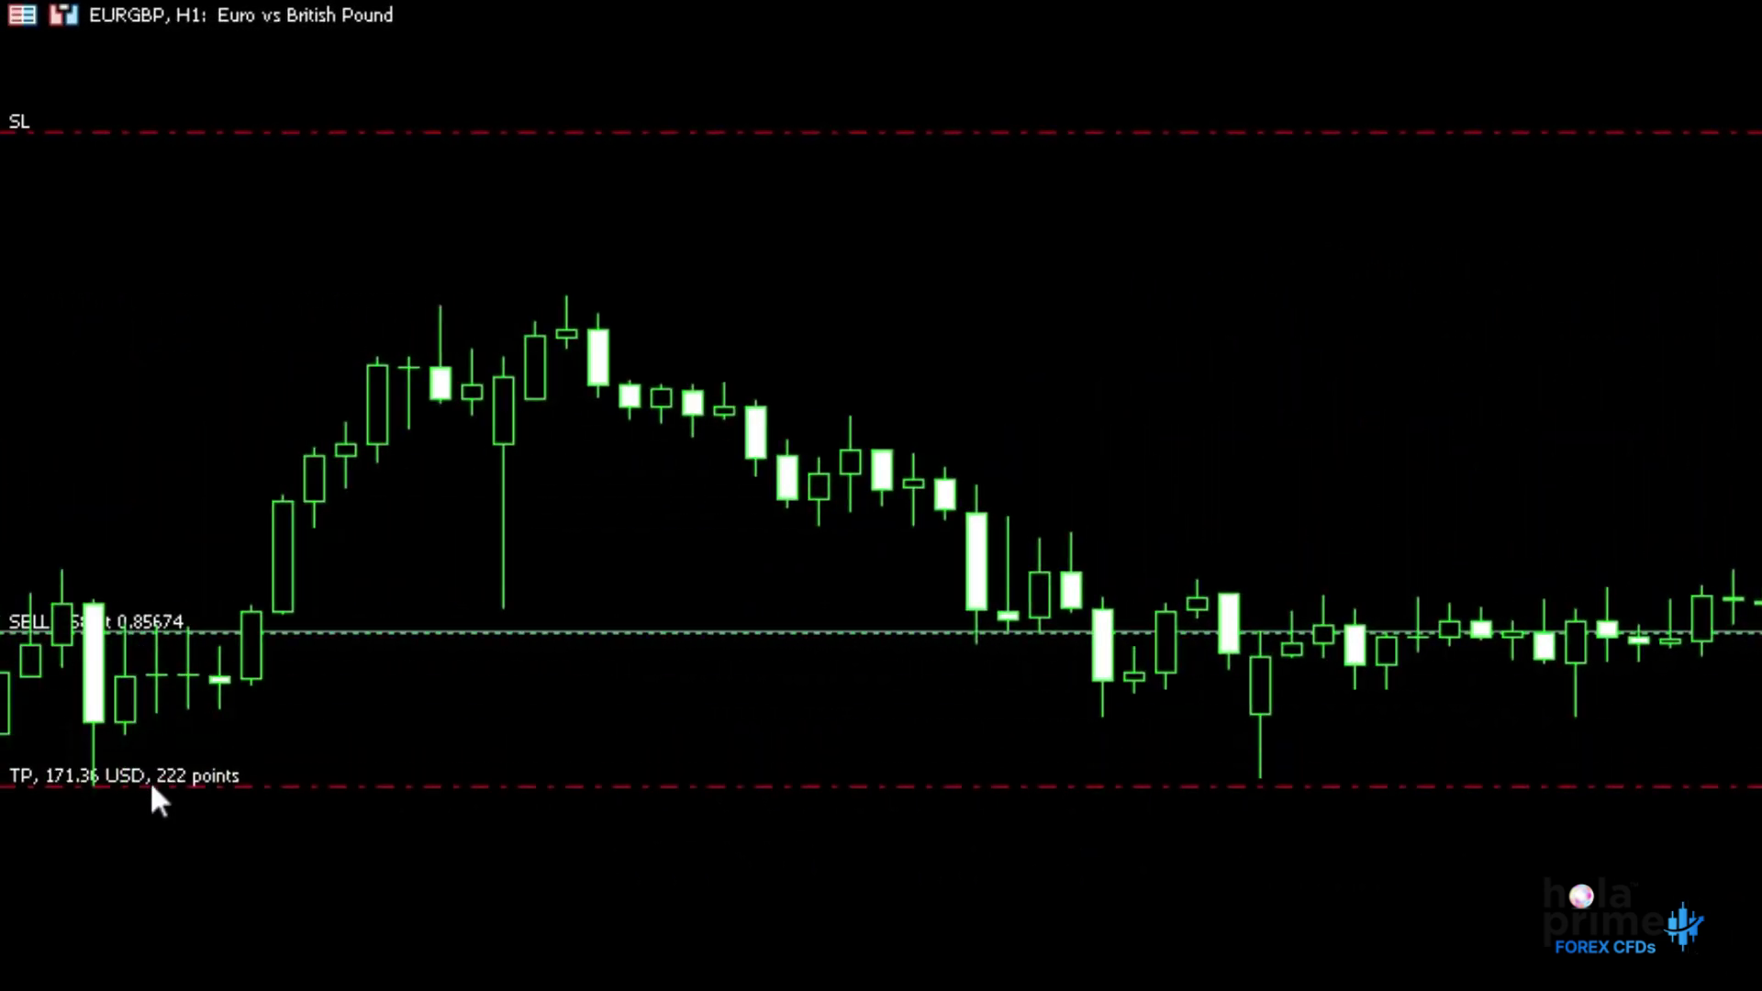
Step: Drag the chart's take-profit and stop-loss levels, then inspect the EURGBP position in the Trade tab
drag(149, 788, 150, 843)
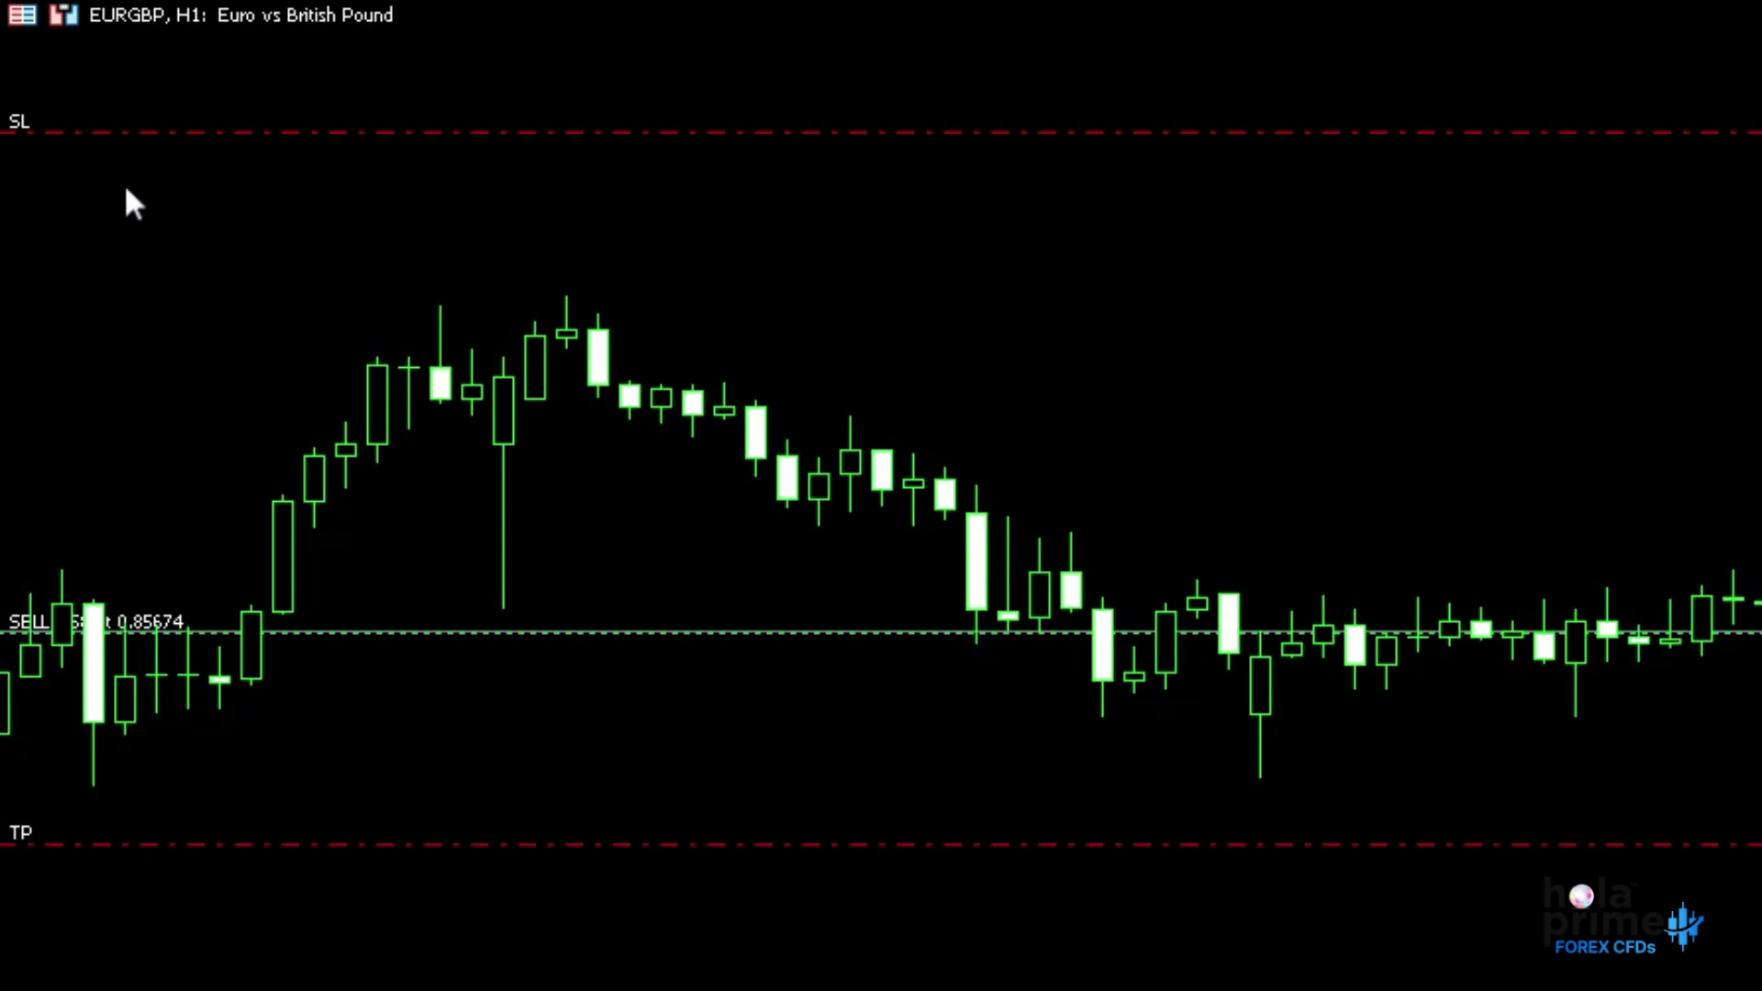
drag(118, 132, 118, 269)
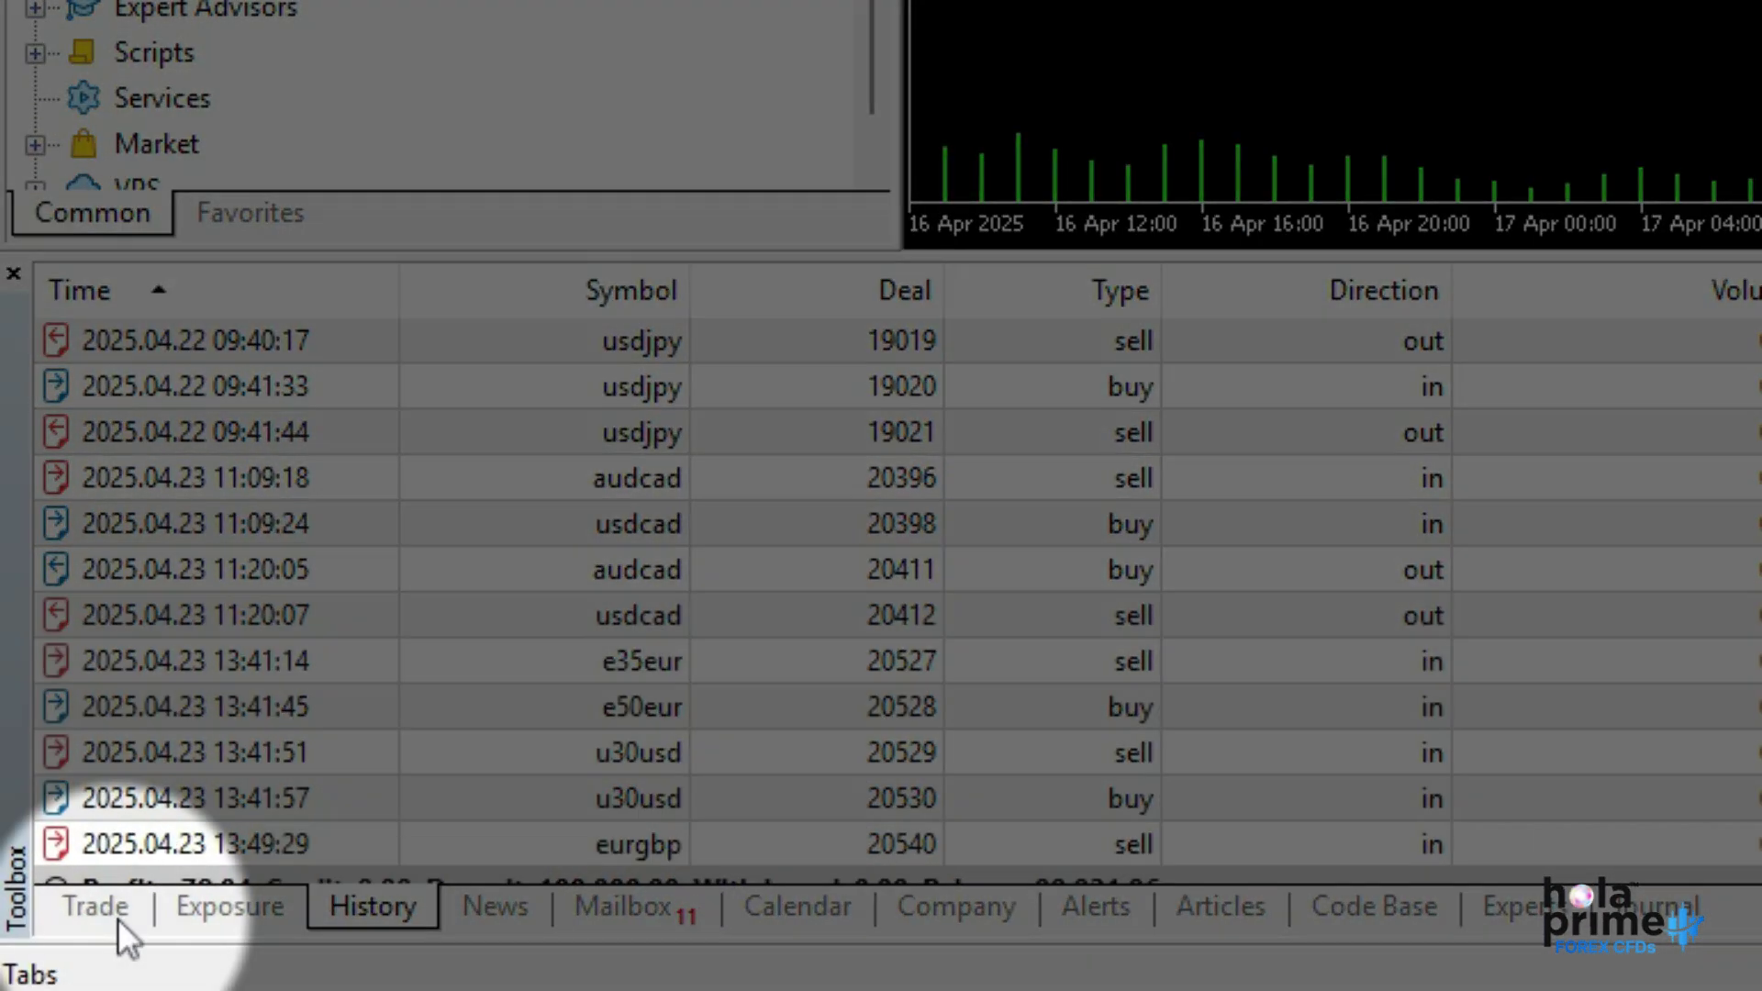
click(92, 908)
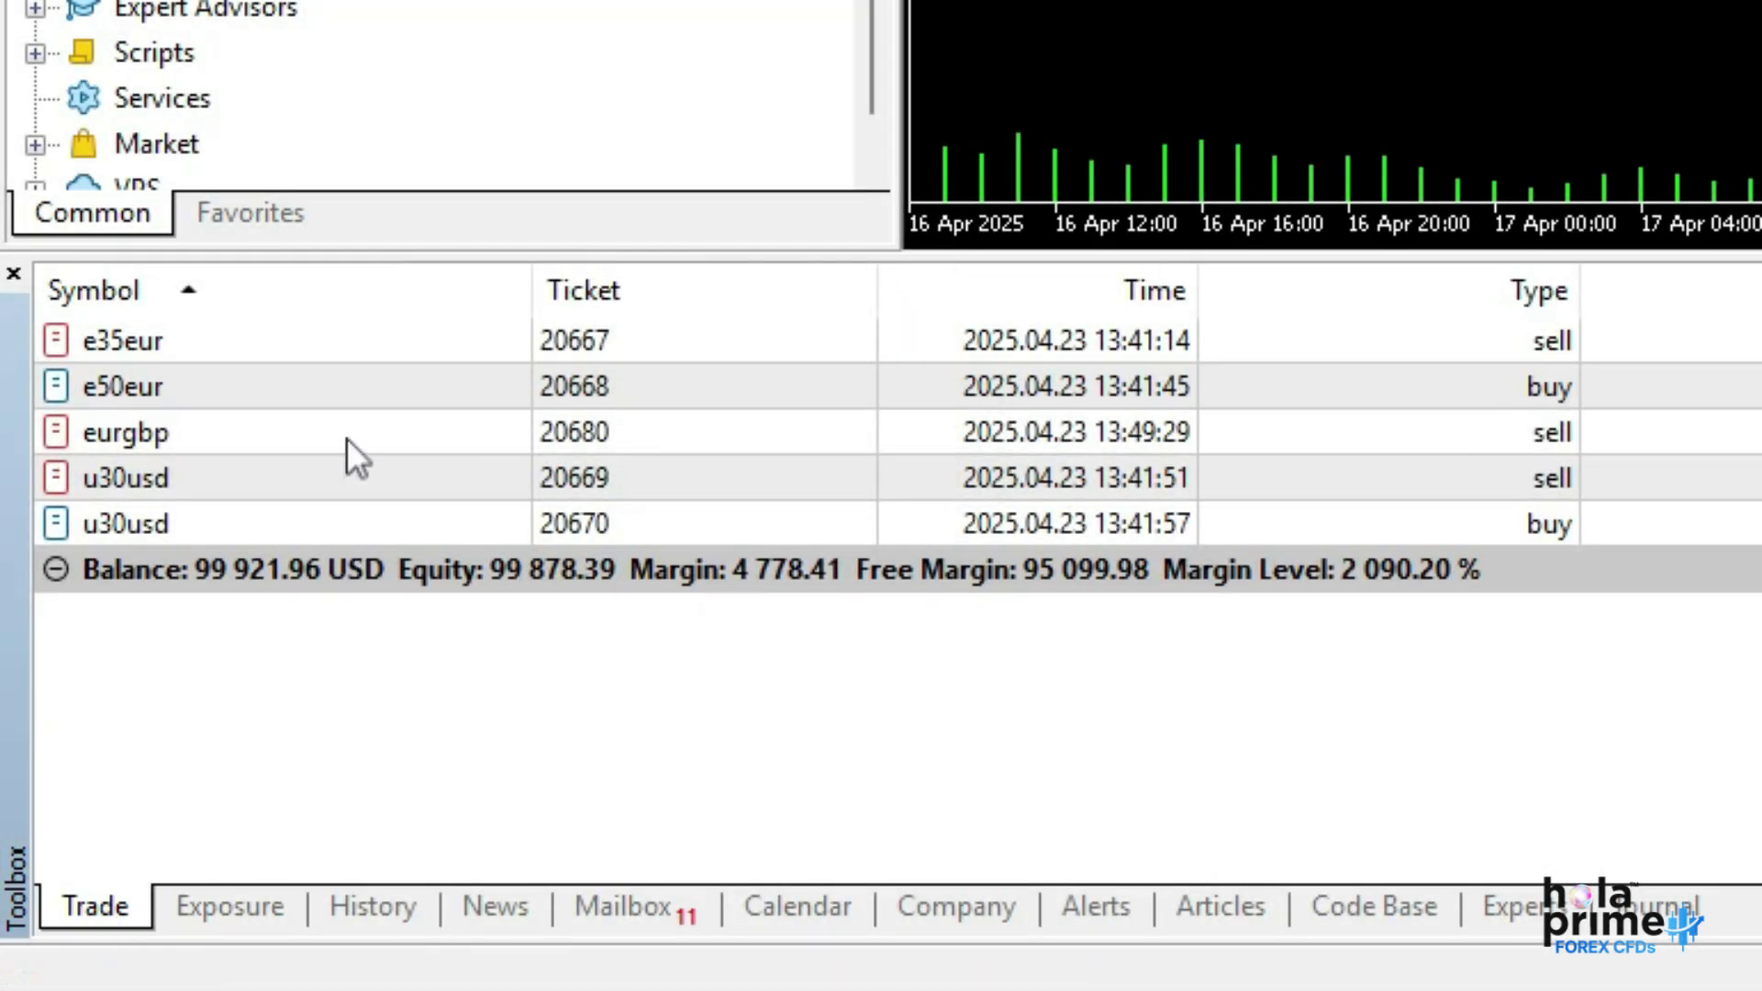
right_click(348, 435)
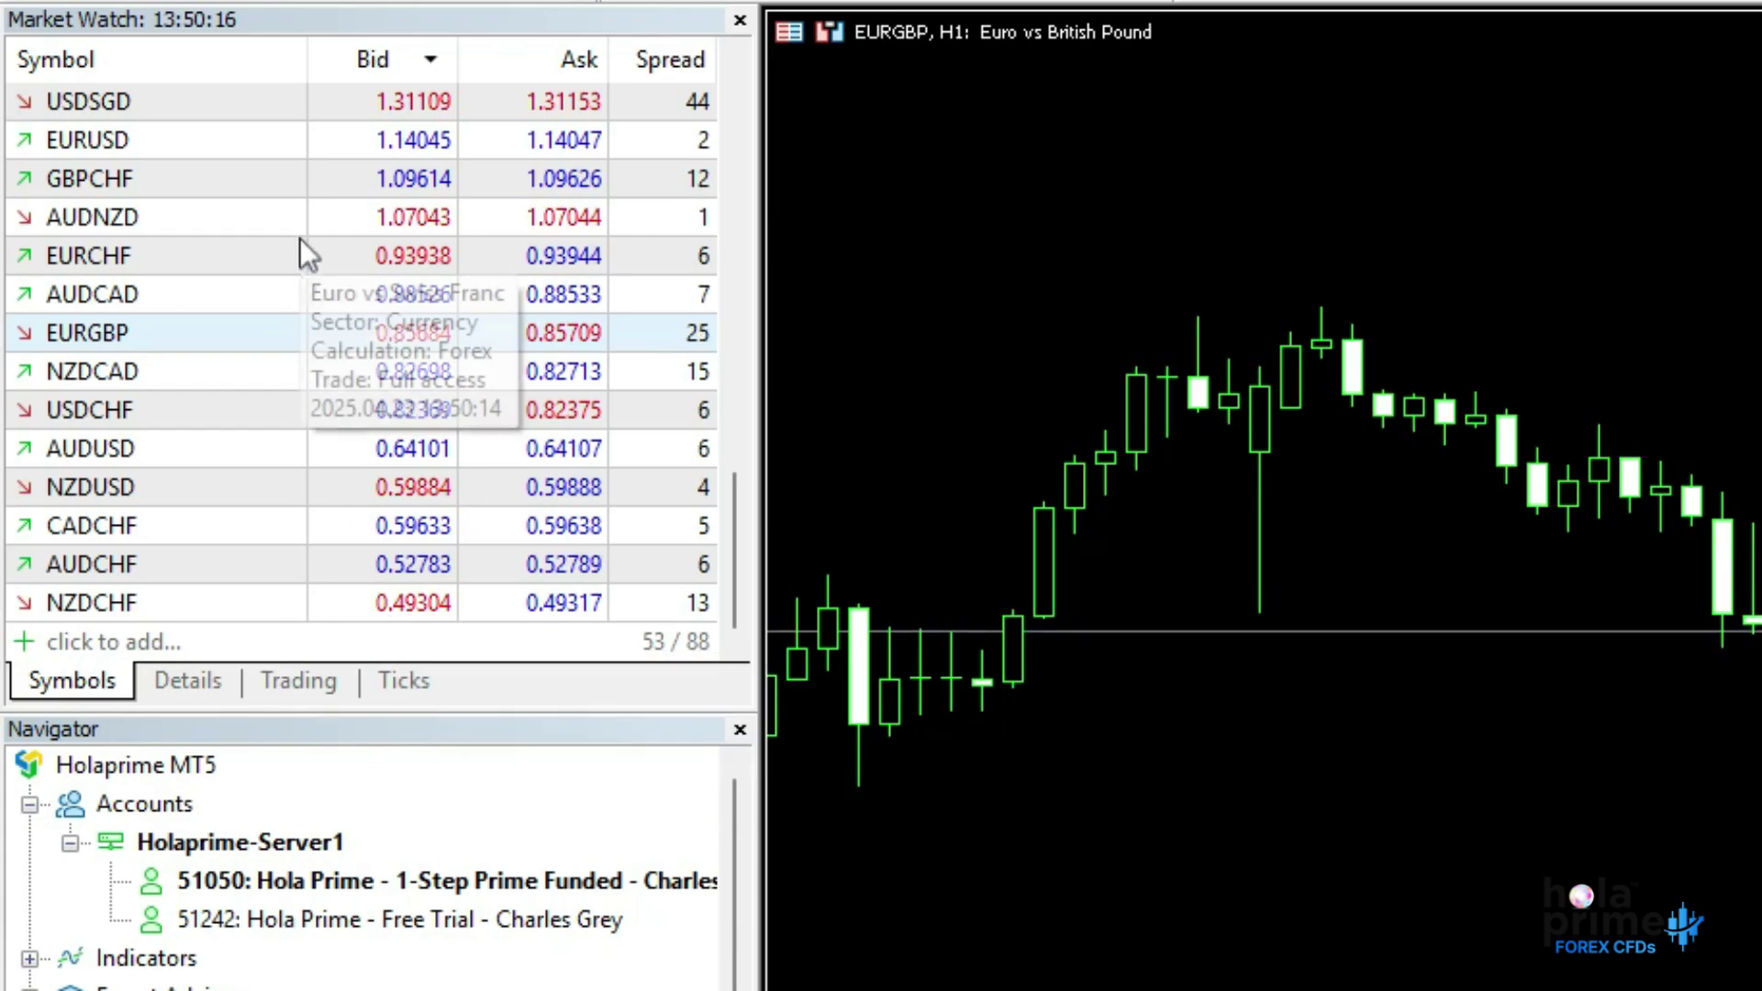
Step: Open a EURCHF chart from Market Watch, tile the four charts, and maximize AUDJPY
right_click(299, 239)
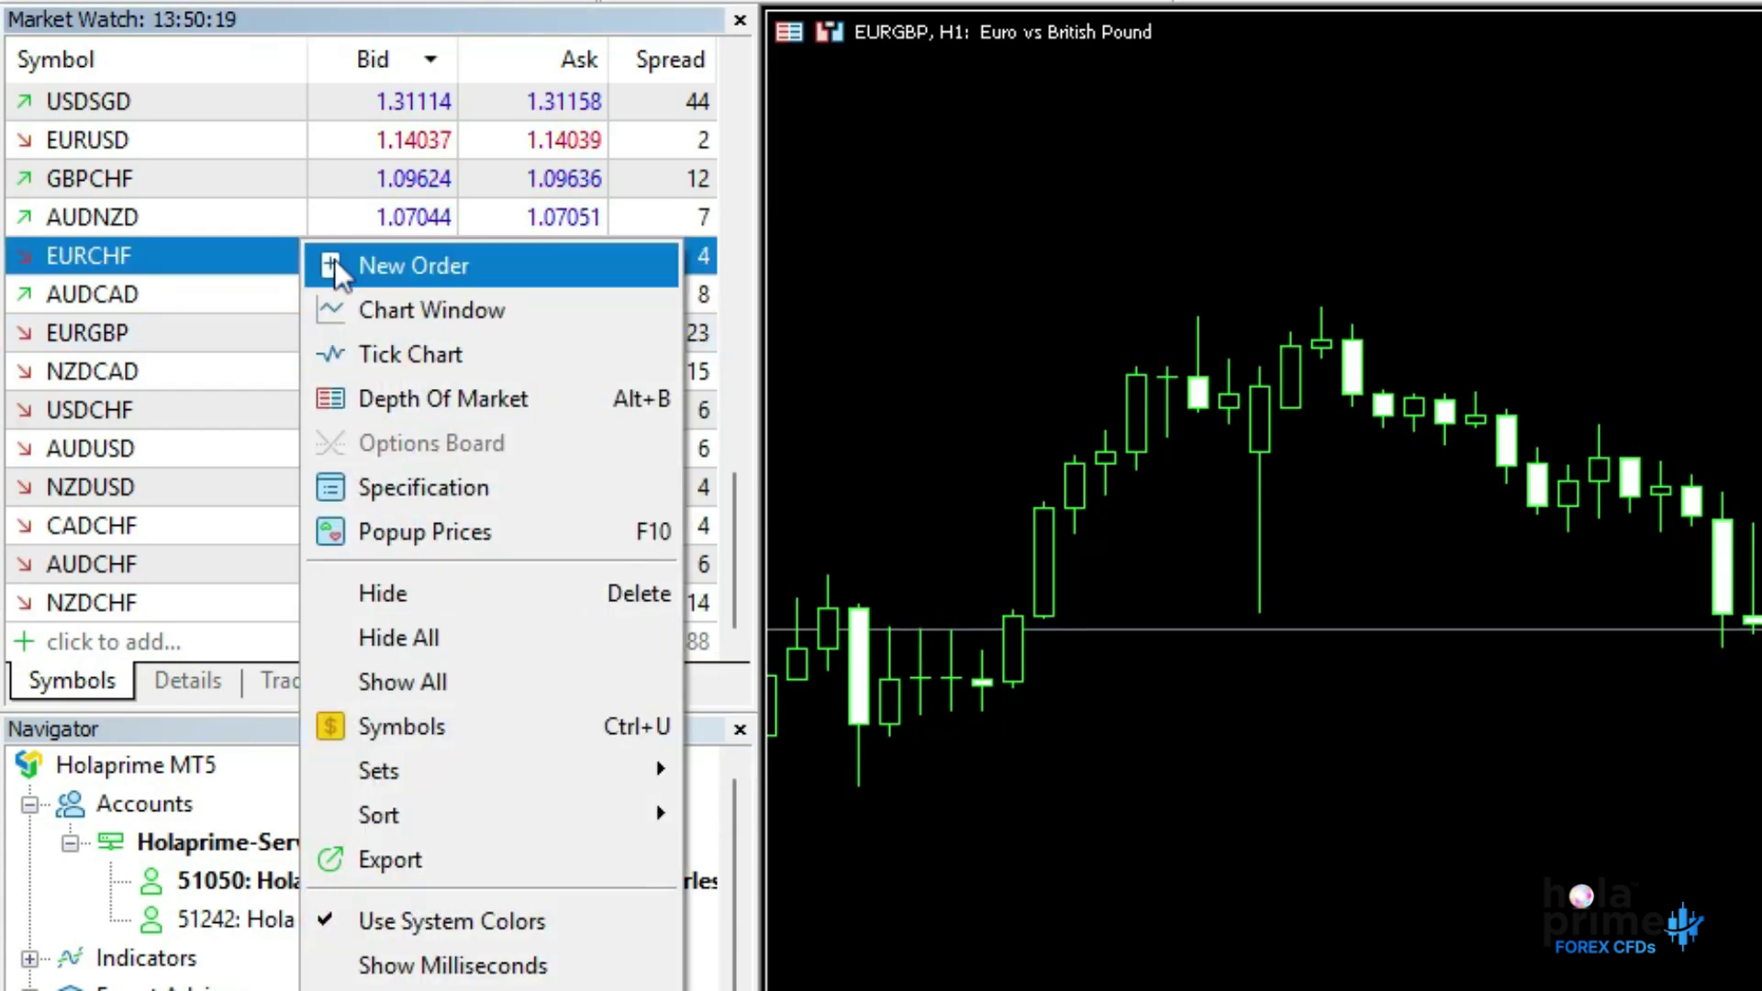
click(432, 310)
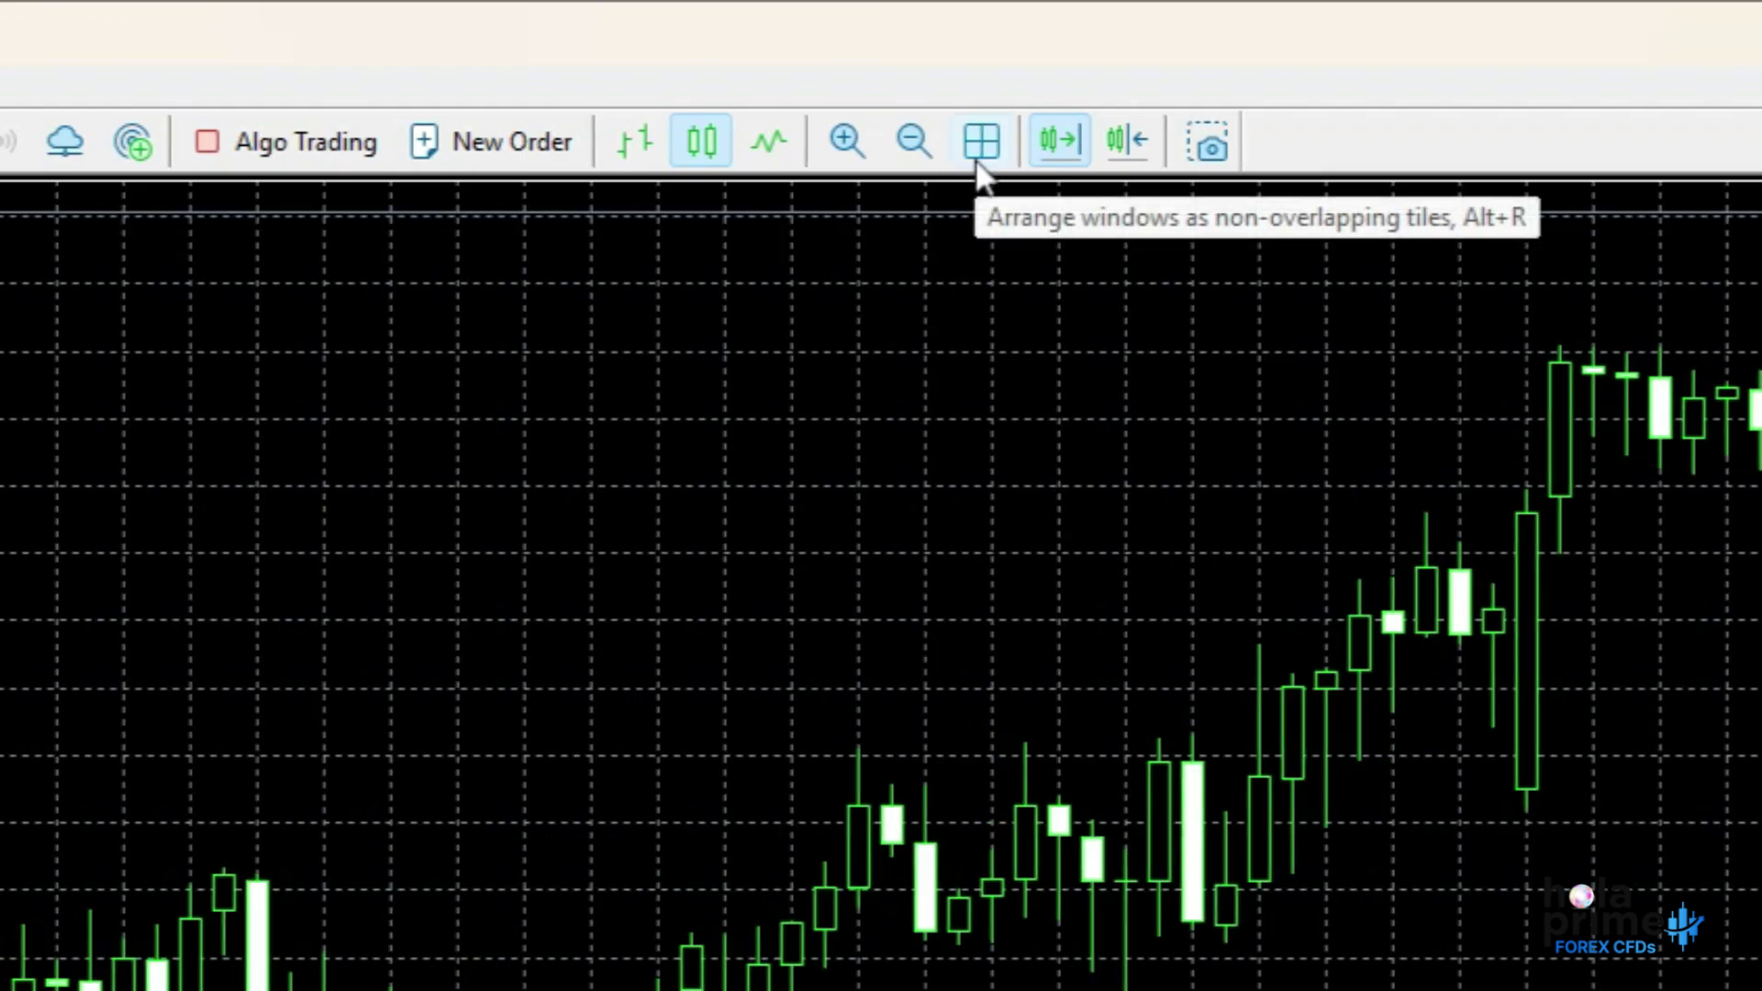
click(982, 141)
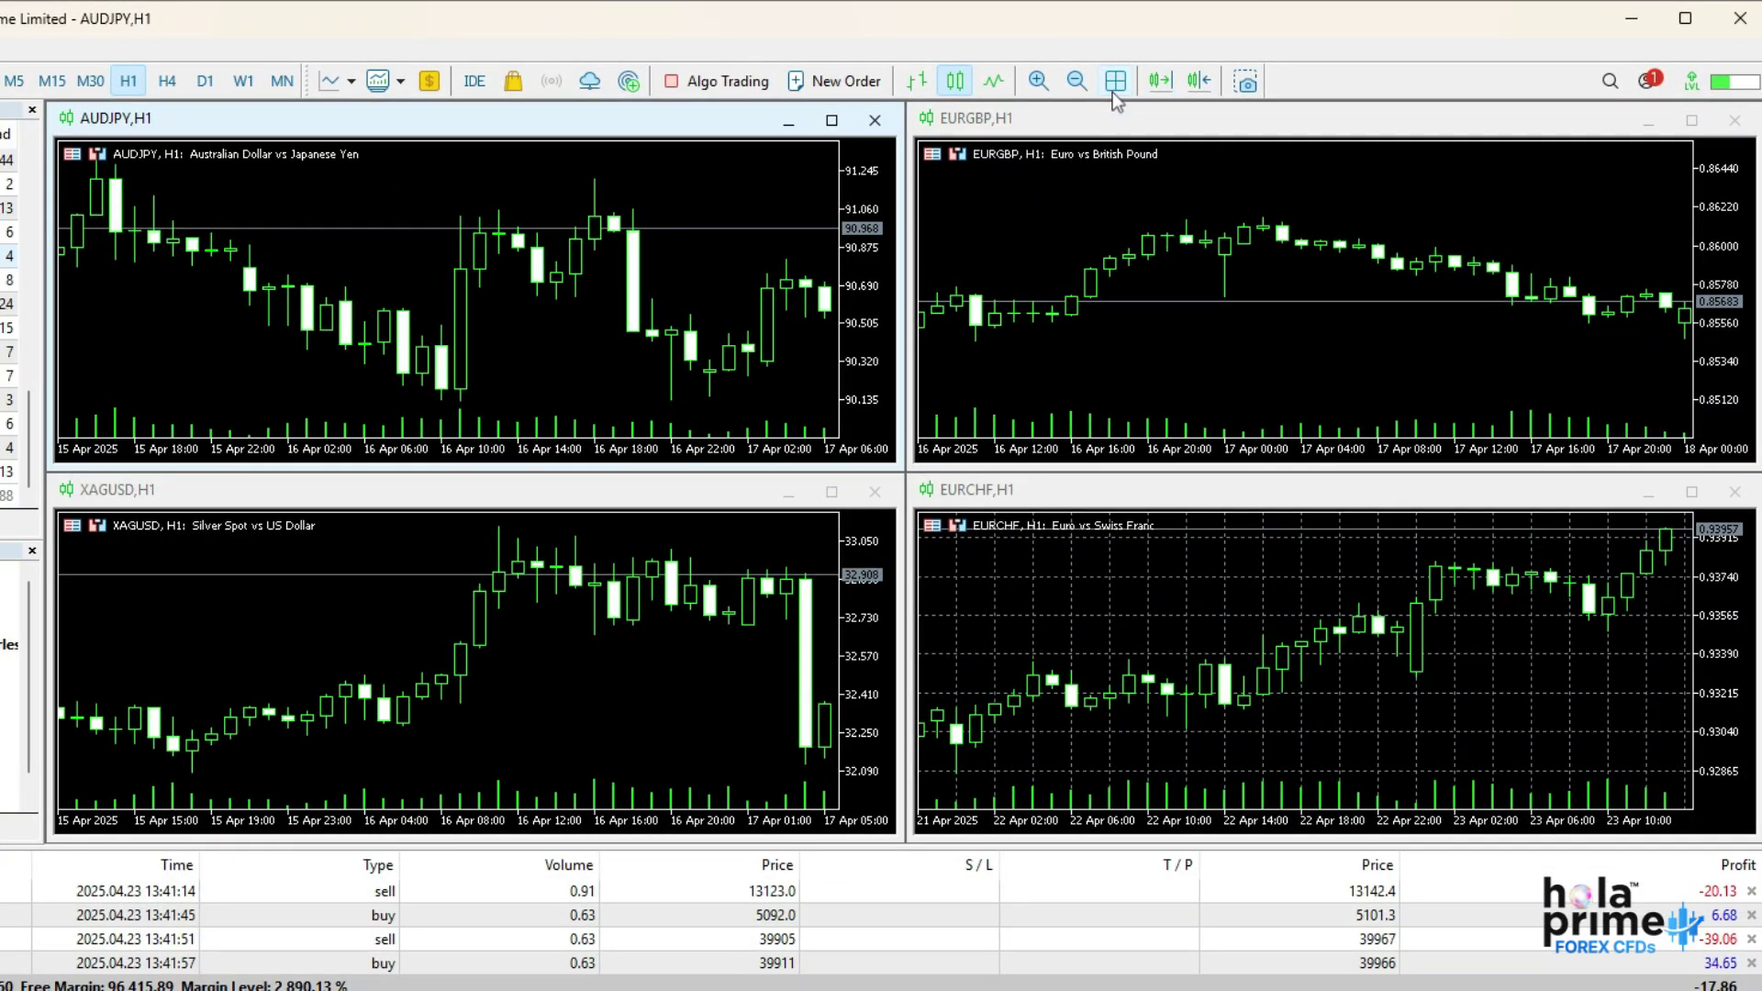
click(832, 122)
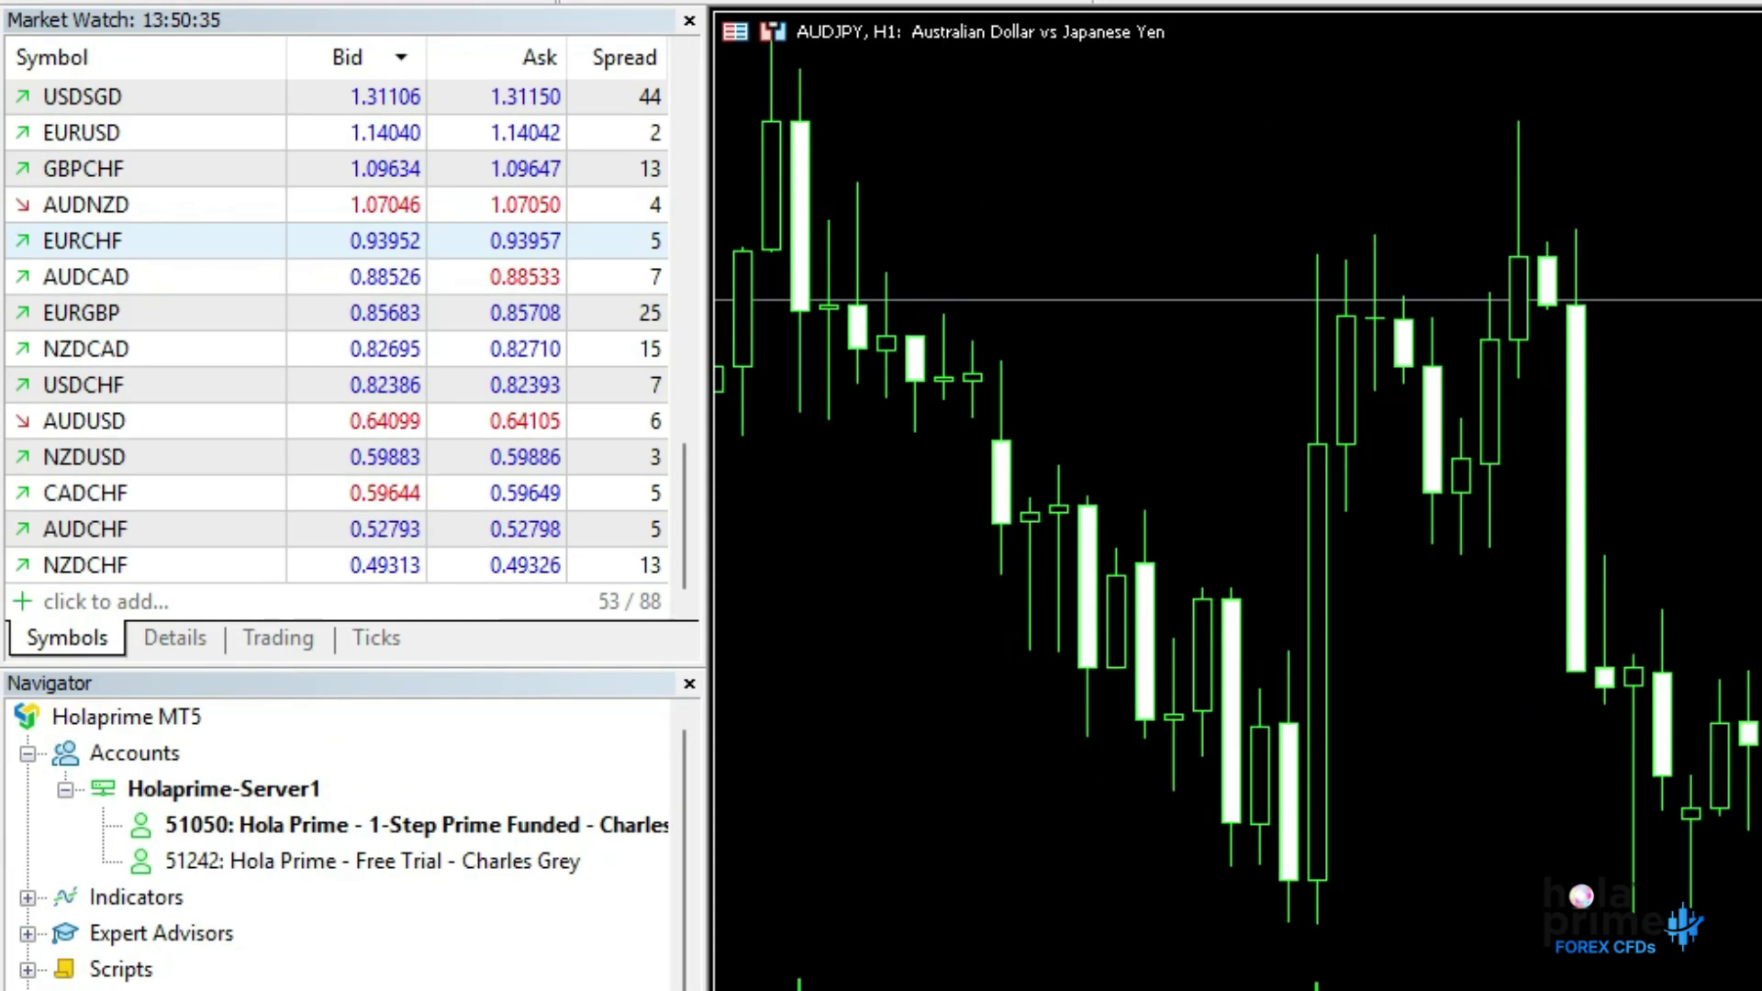
right_click(283, 206)
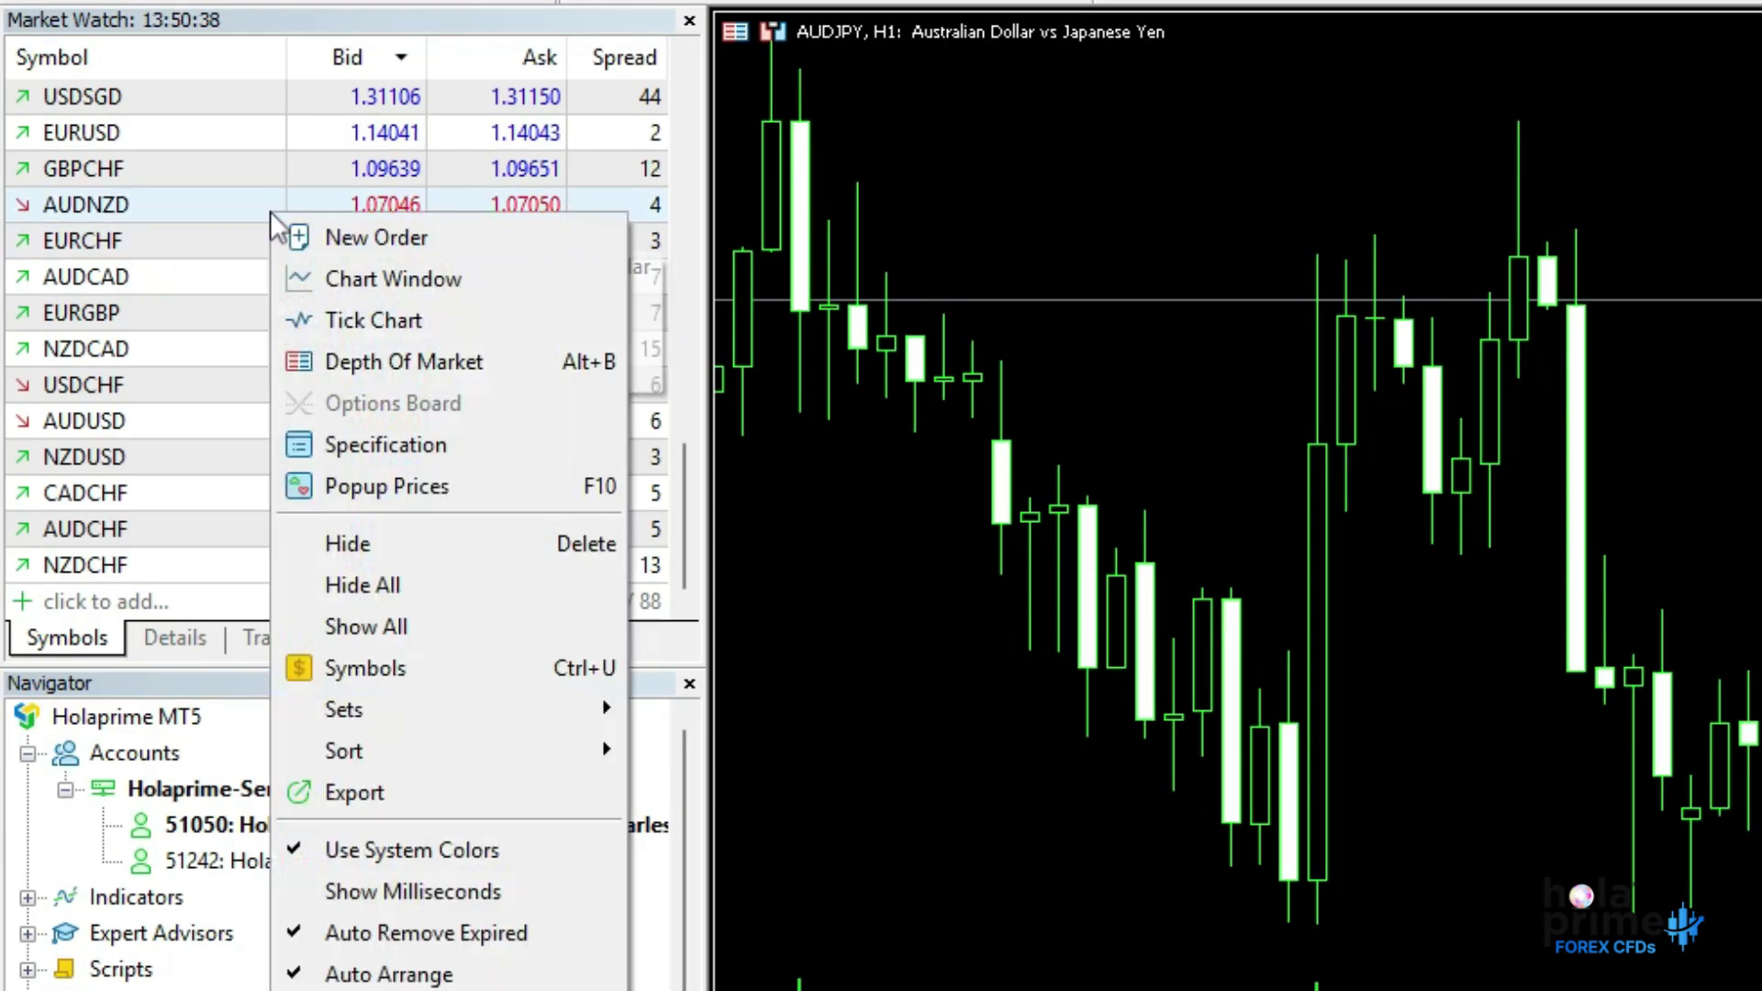
click(371, 456)
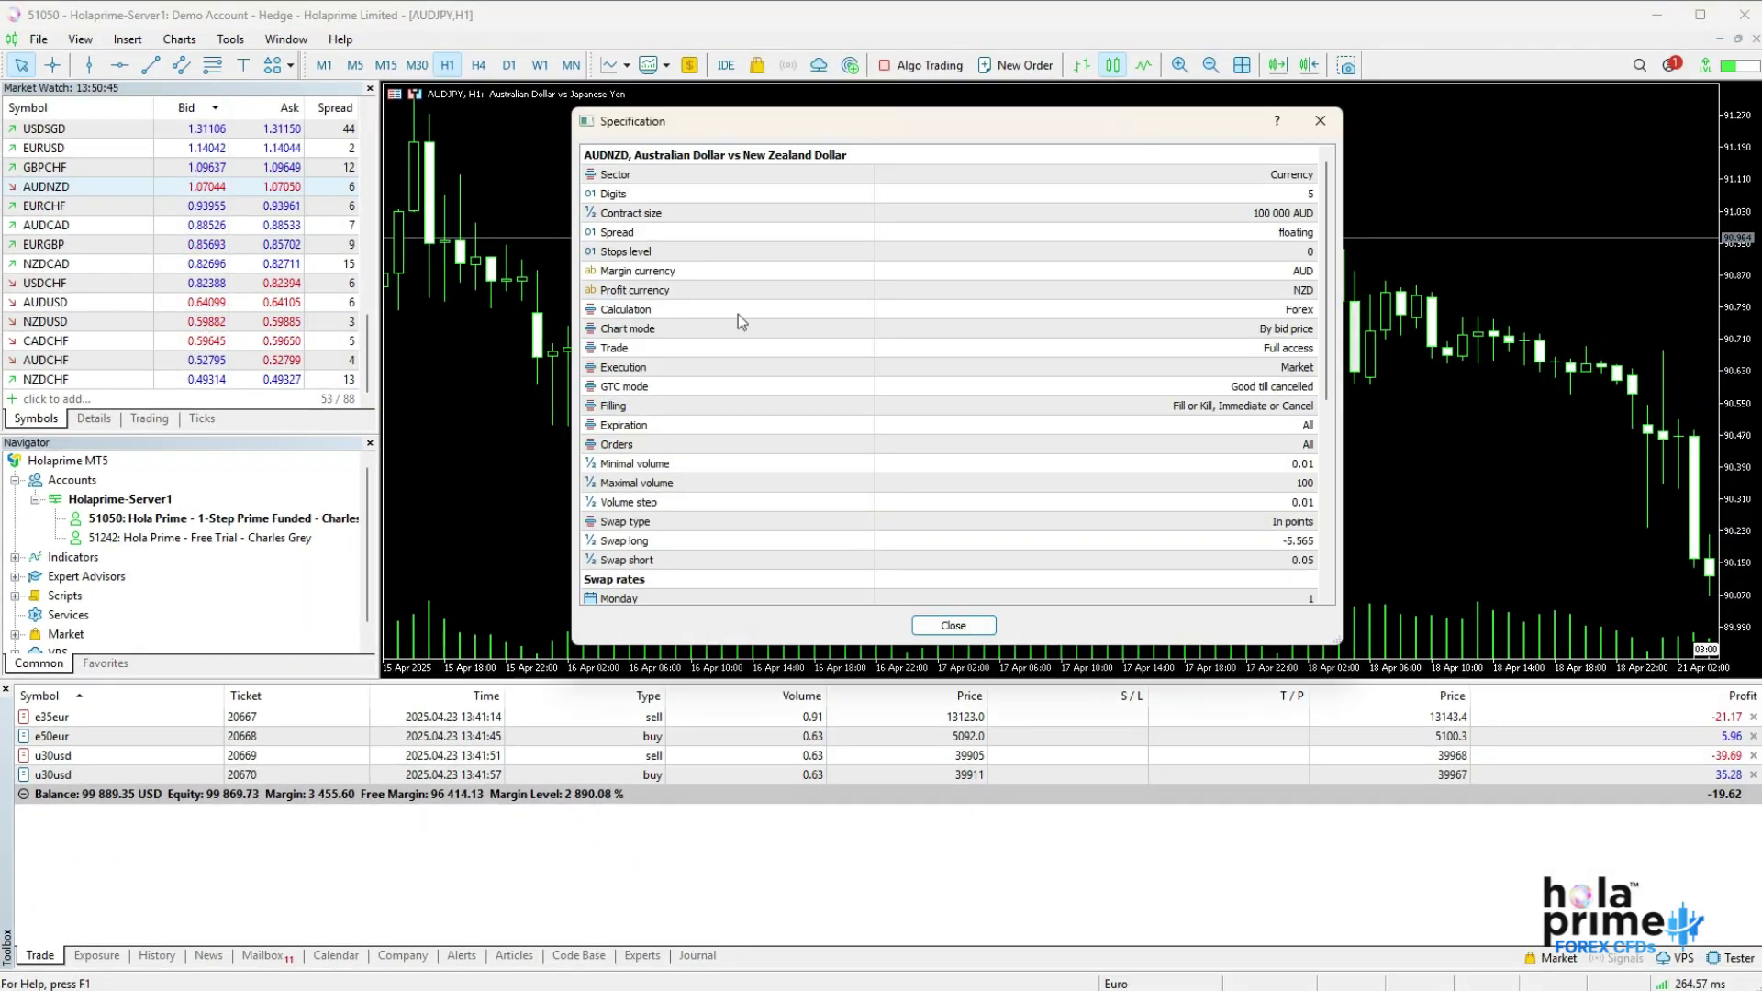
scroll(739, 314, down, 3)
scroll(739, 315, down, 3)
scroll(738, 313, down, 3)
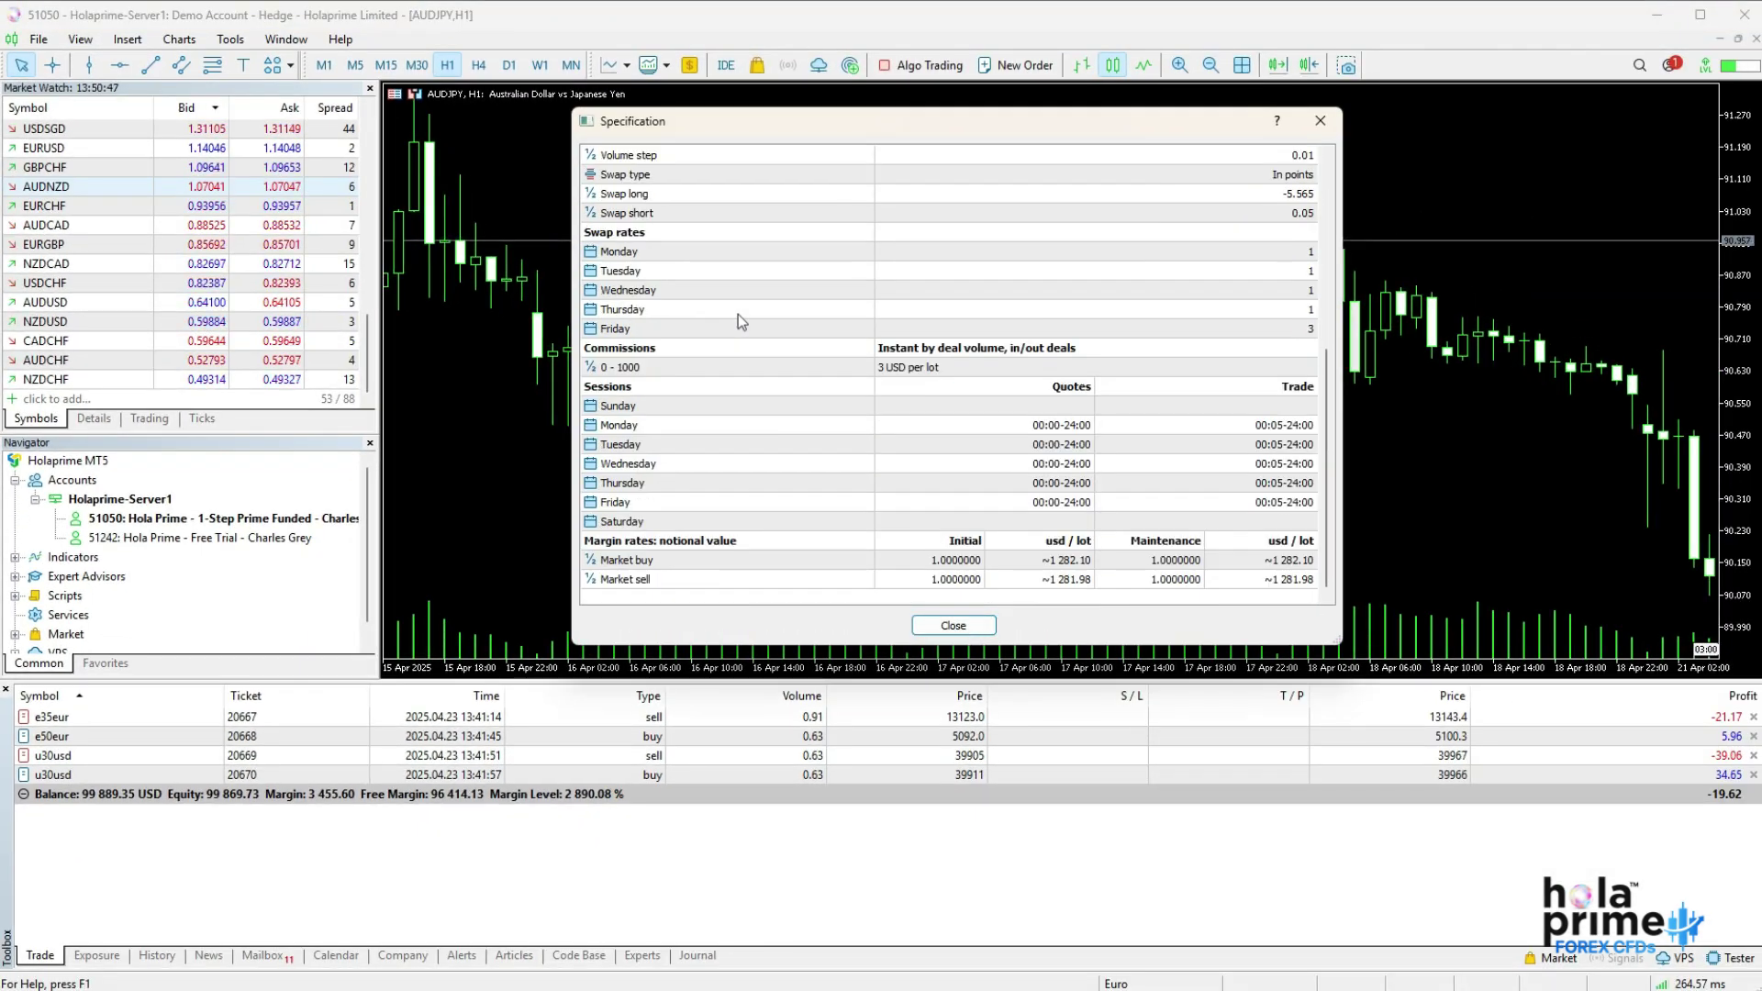
click(954, 626)
right_click(127, 186)
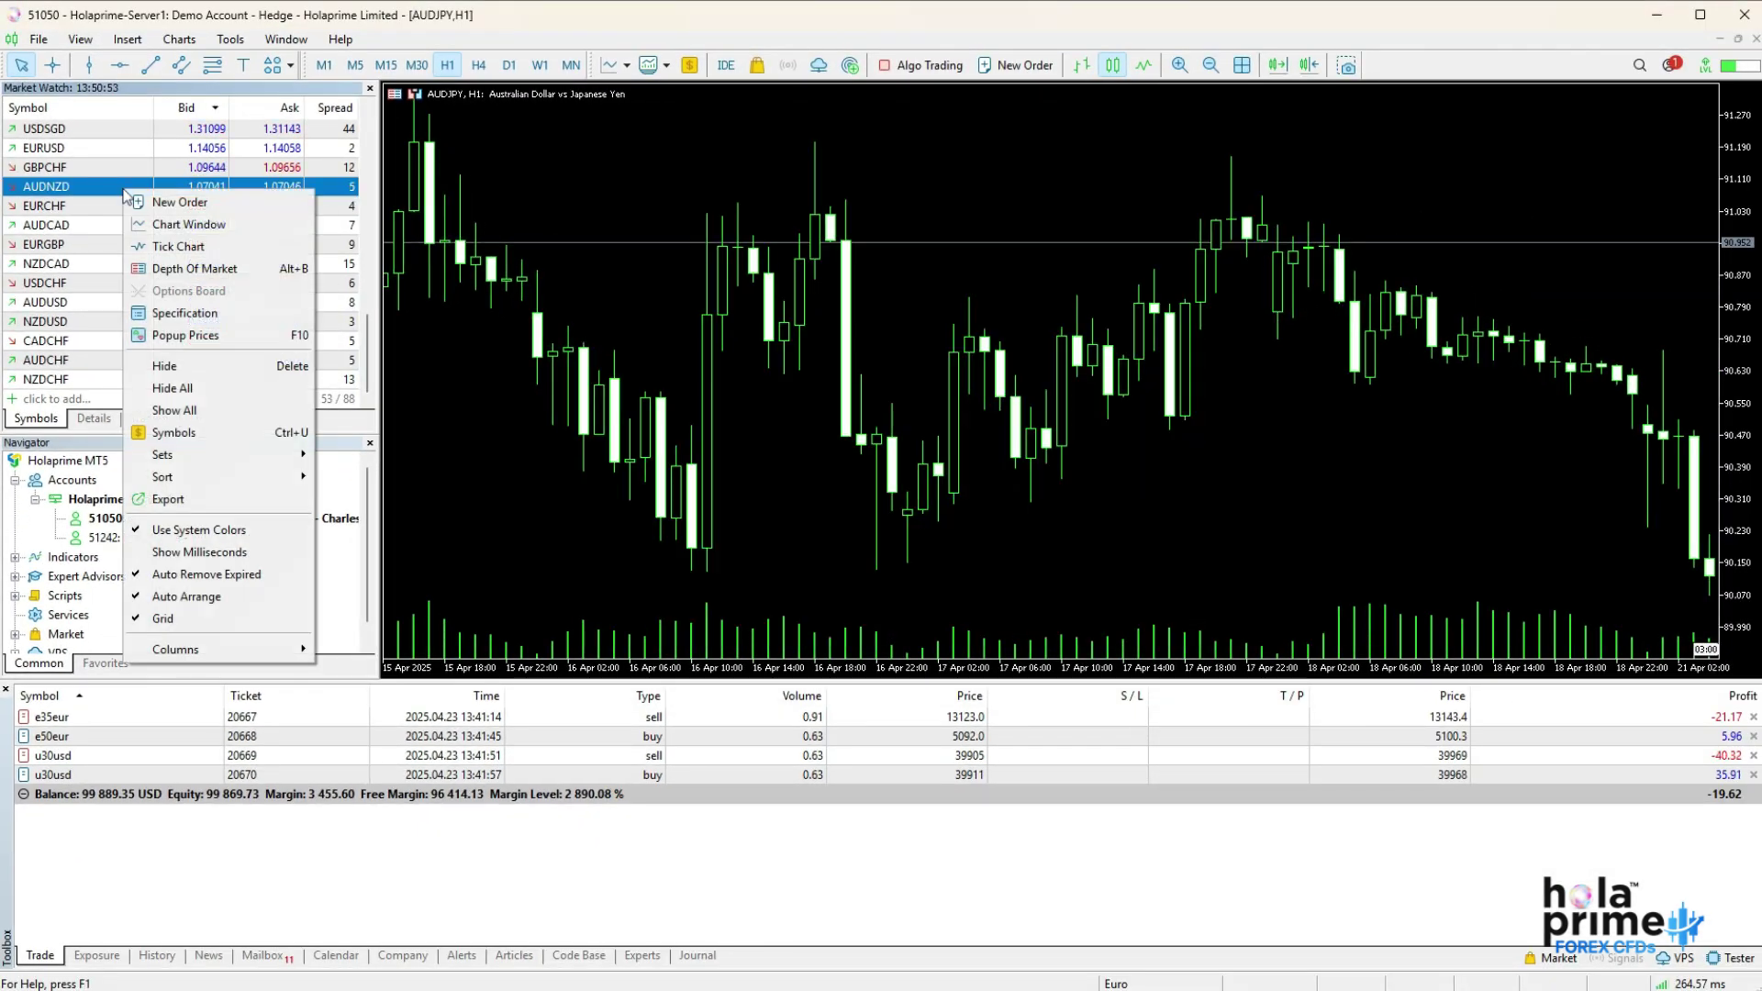
mouse_move(325, 730)
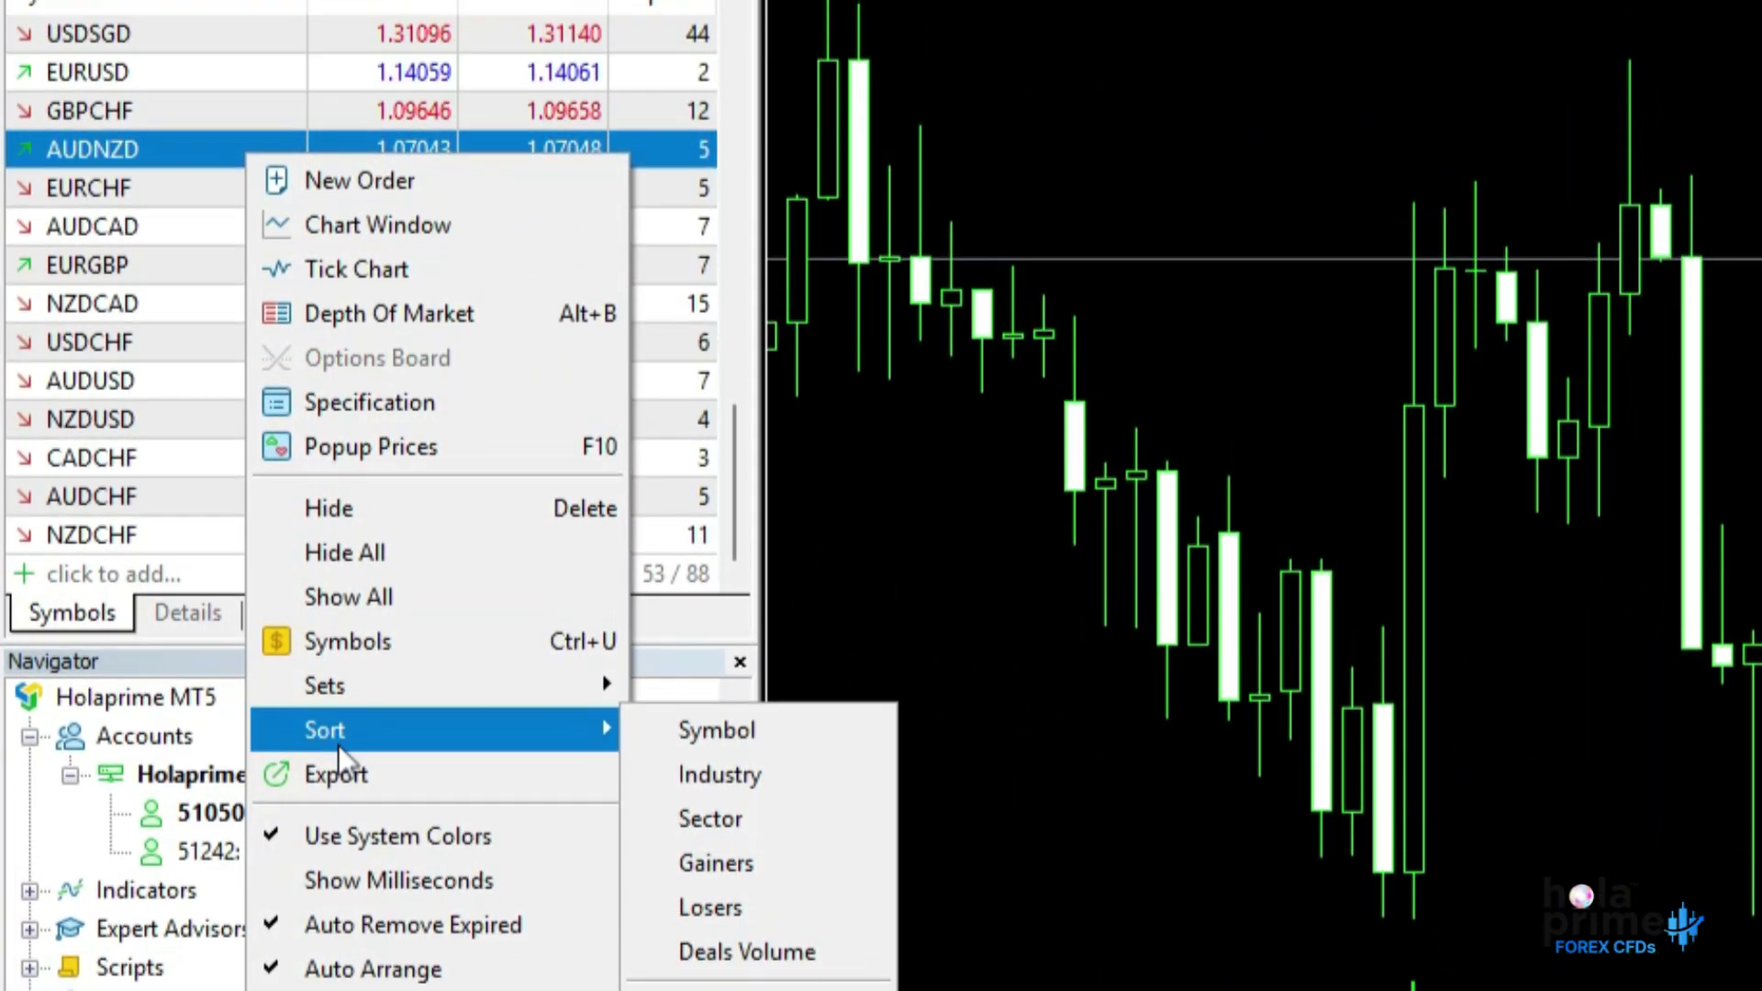
Step: Sort quotes by Bid, add the Daily Change column, and view USDSGD's Details prices
click(374, 254)
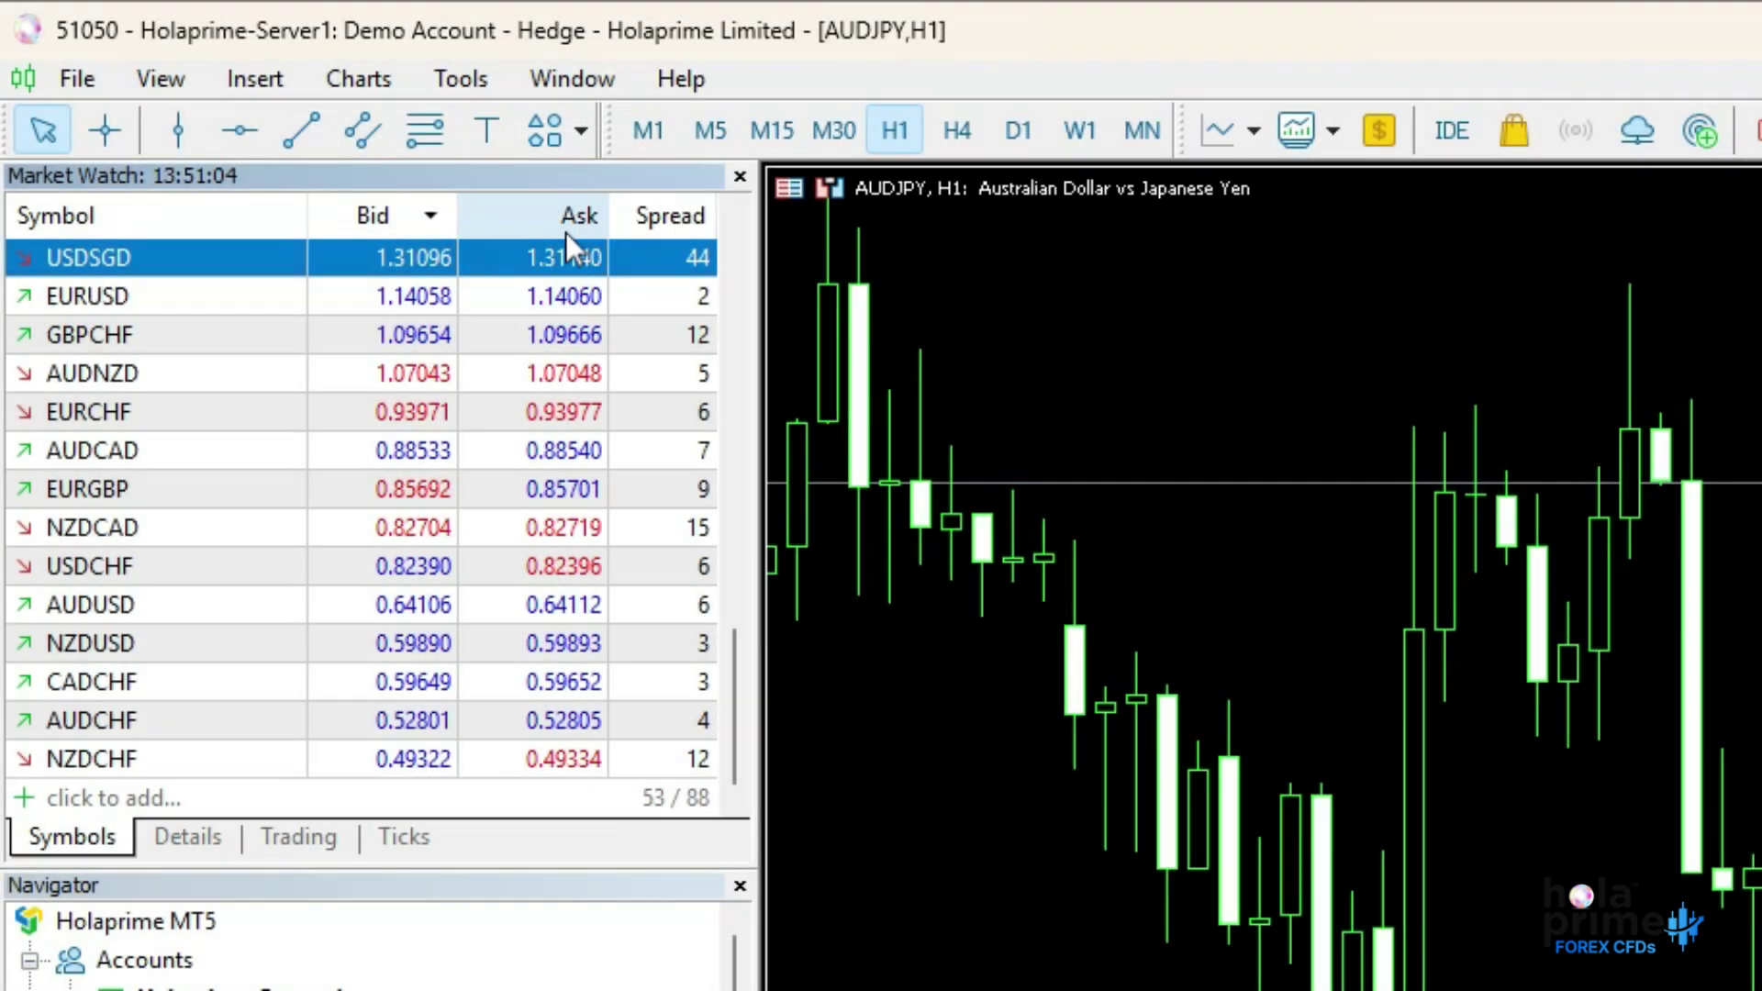
right_click(566, 233)
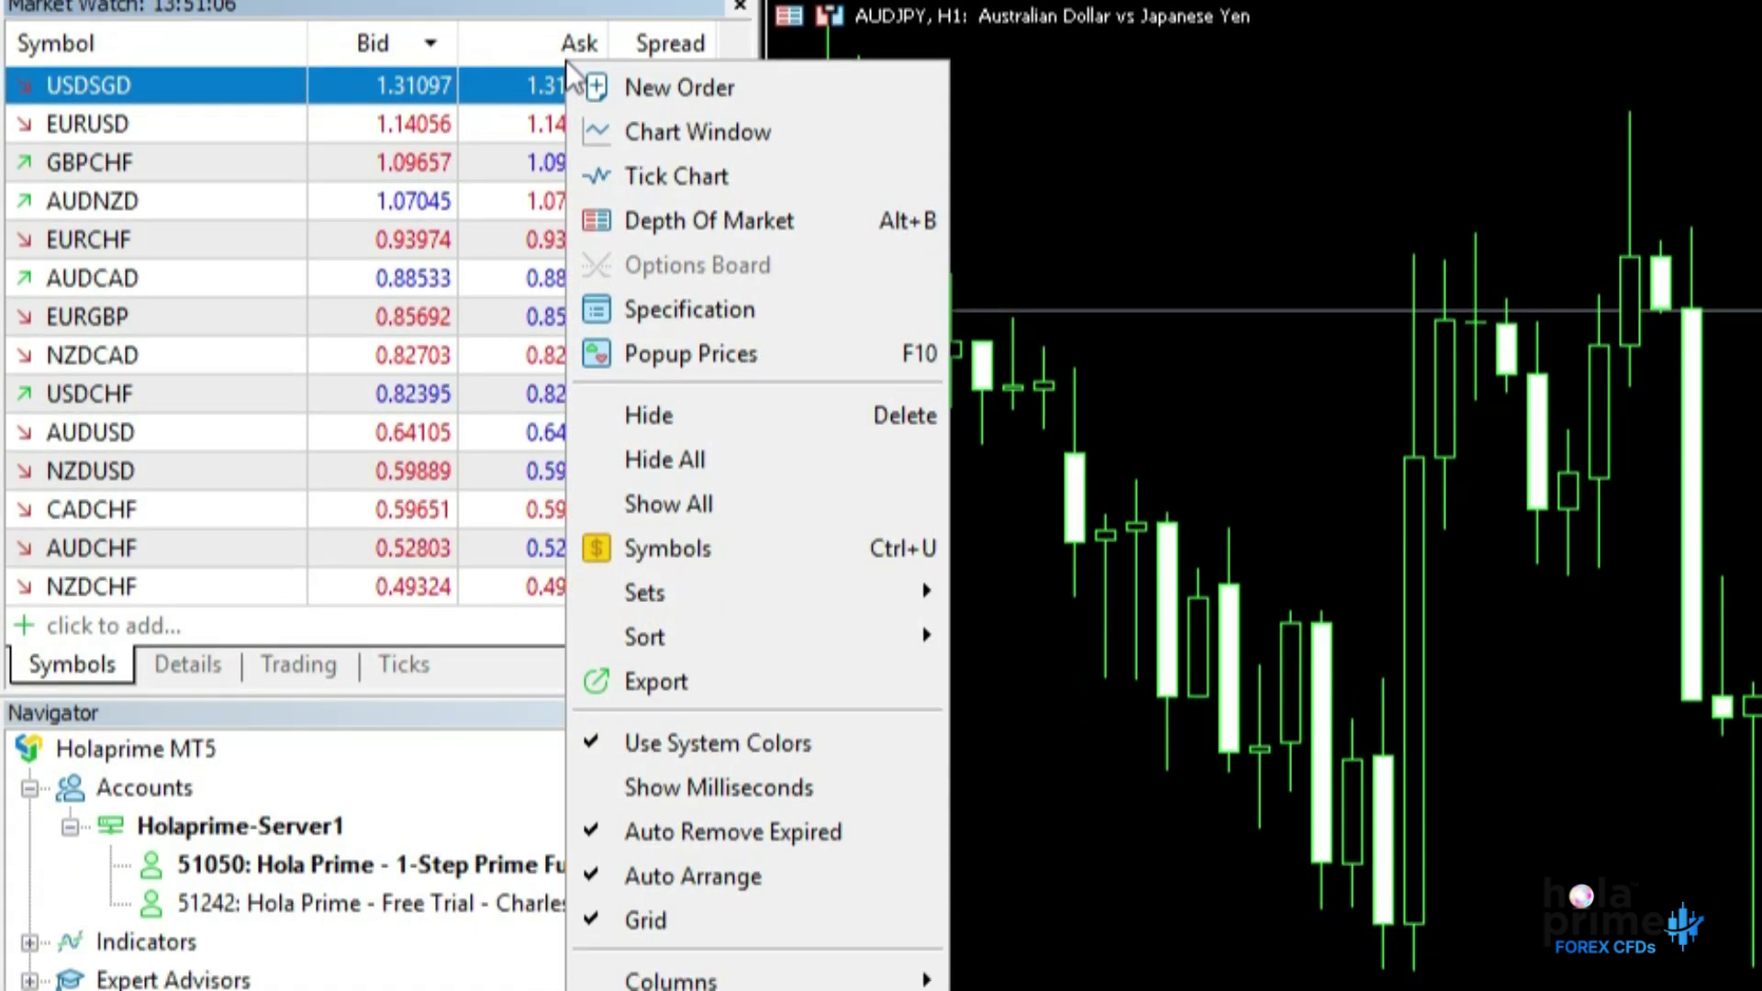
mouse_move(265, 495)
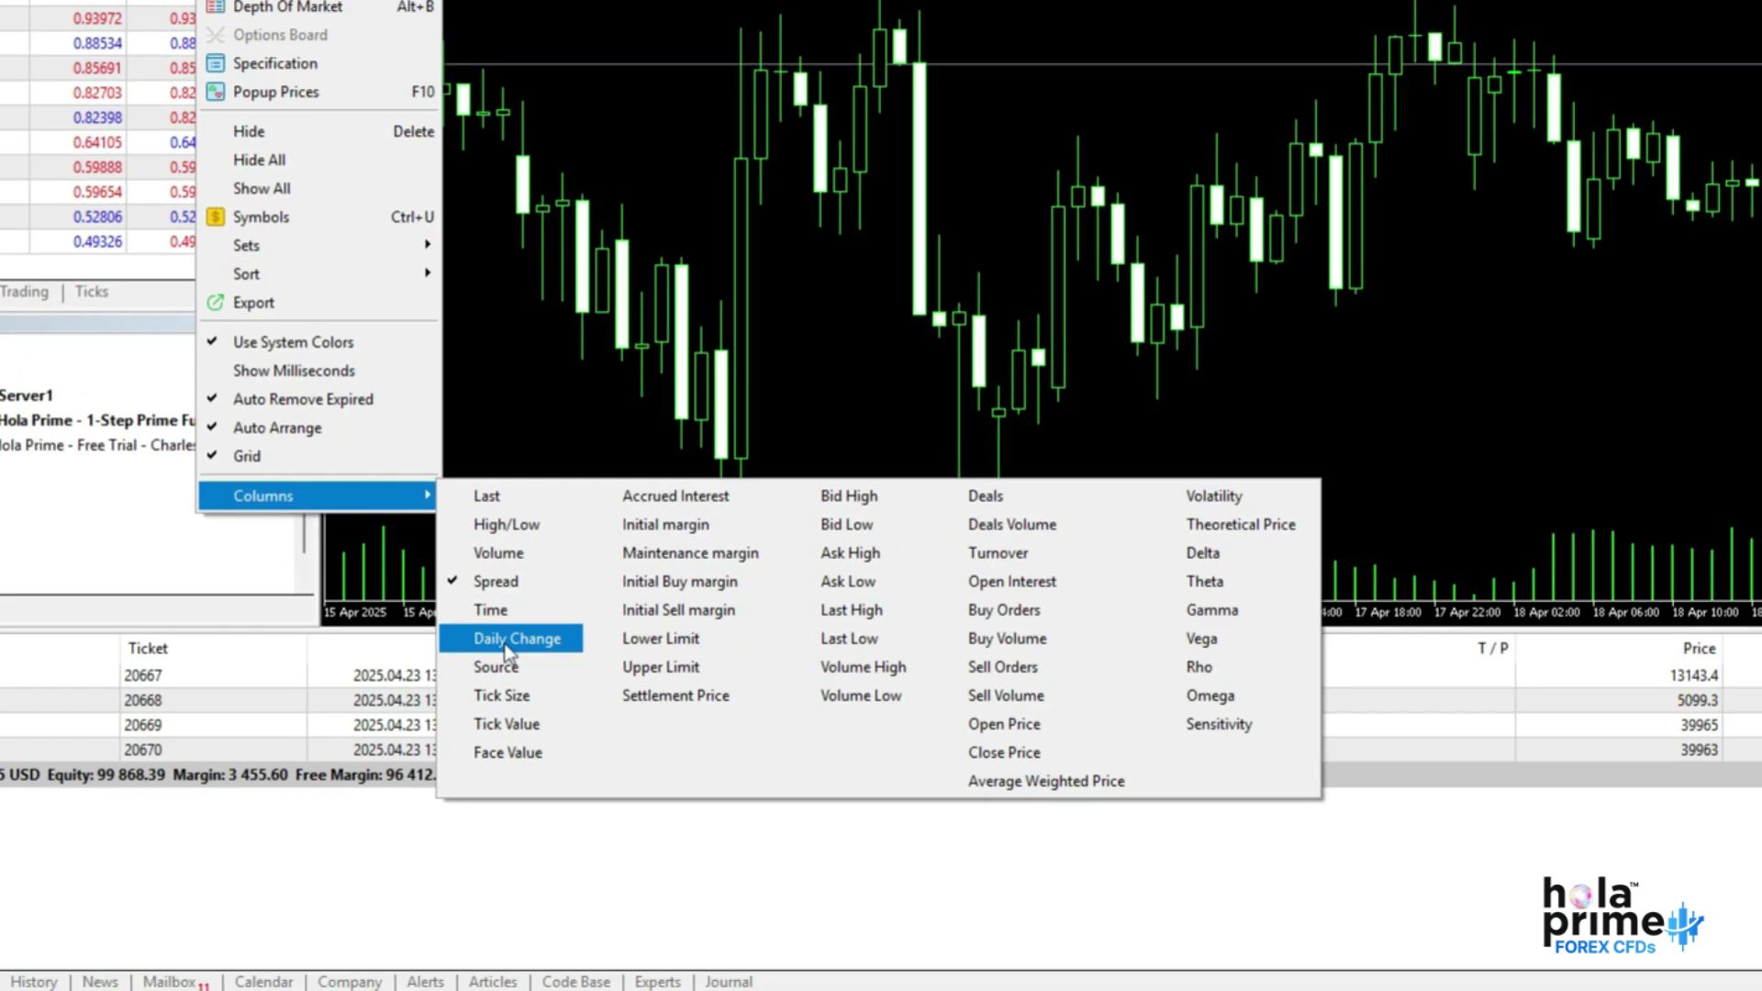
click(516, 637)
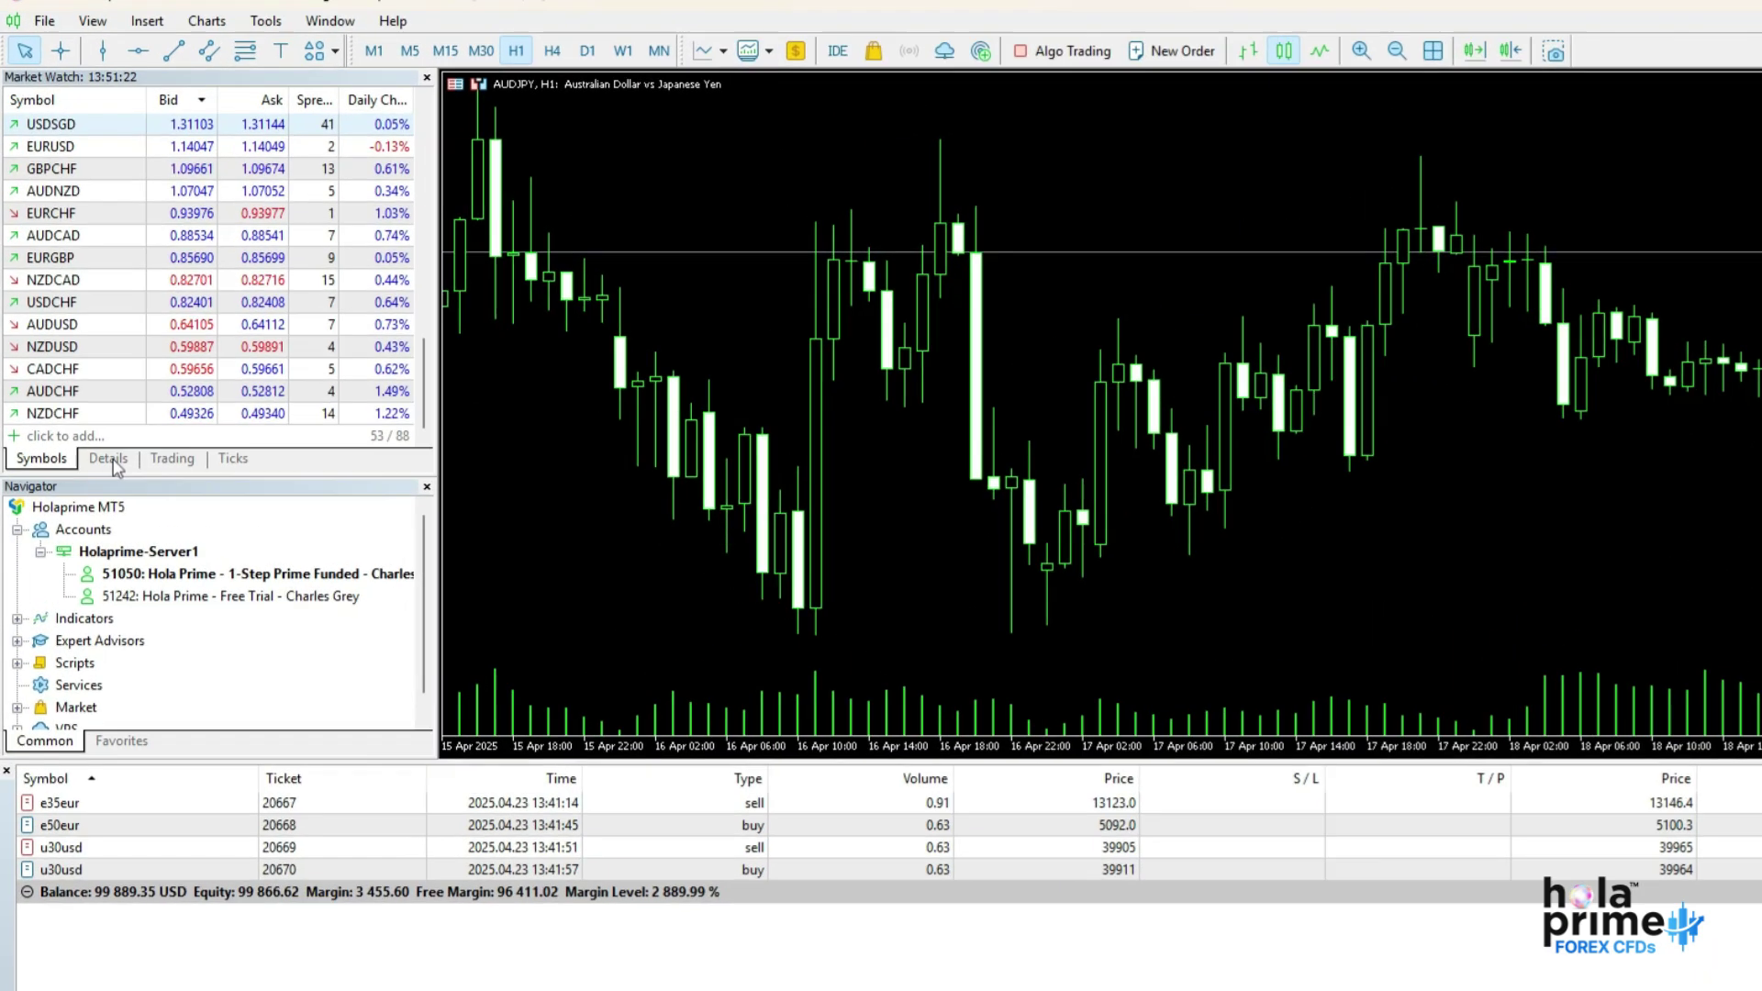
click(94, 418)
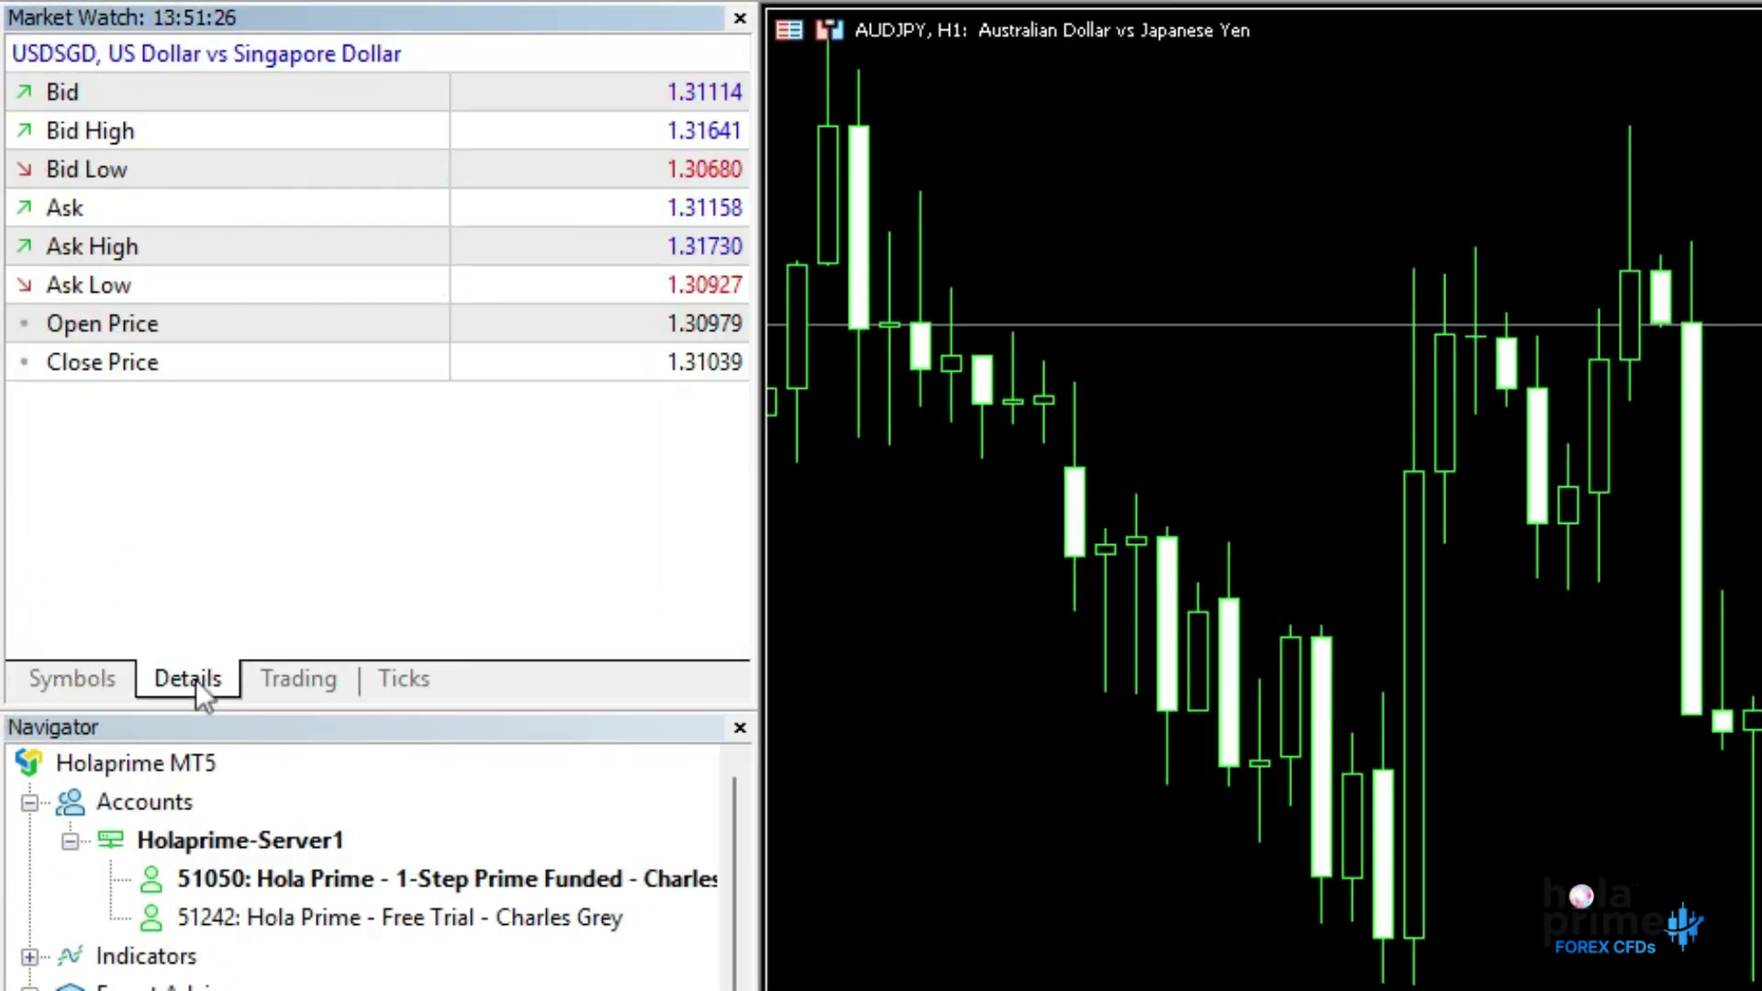
Step: Browse Market Watch's Trading tiles and USDSGD Ticks chart, then return to Symbols
click(298, 678)
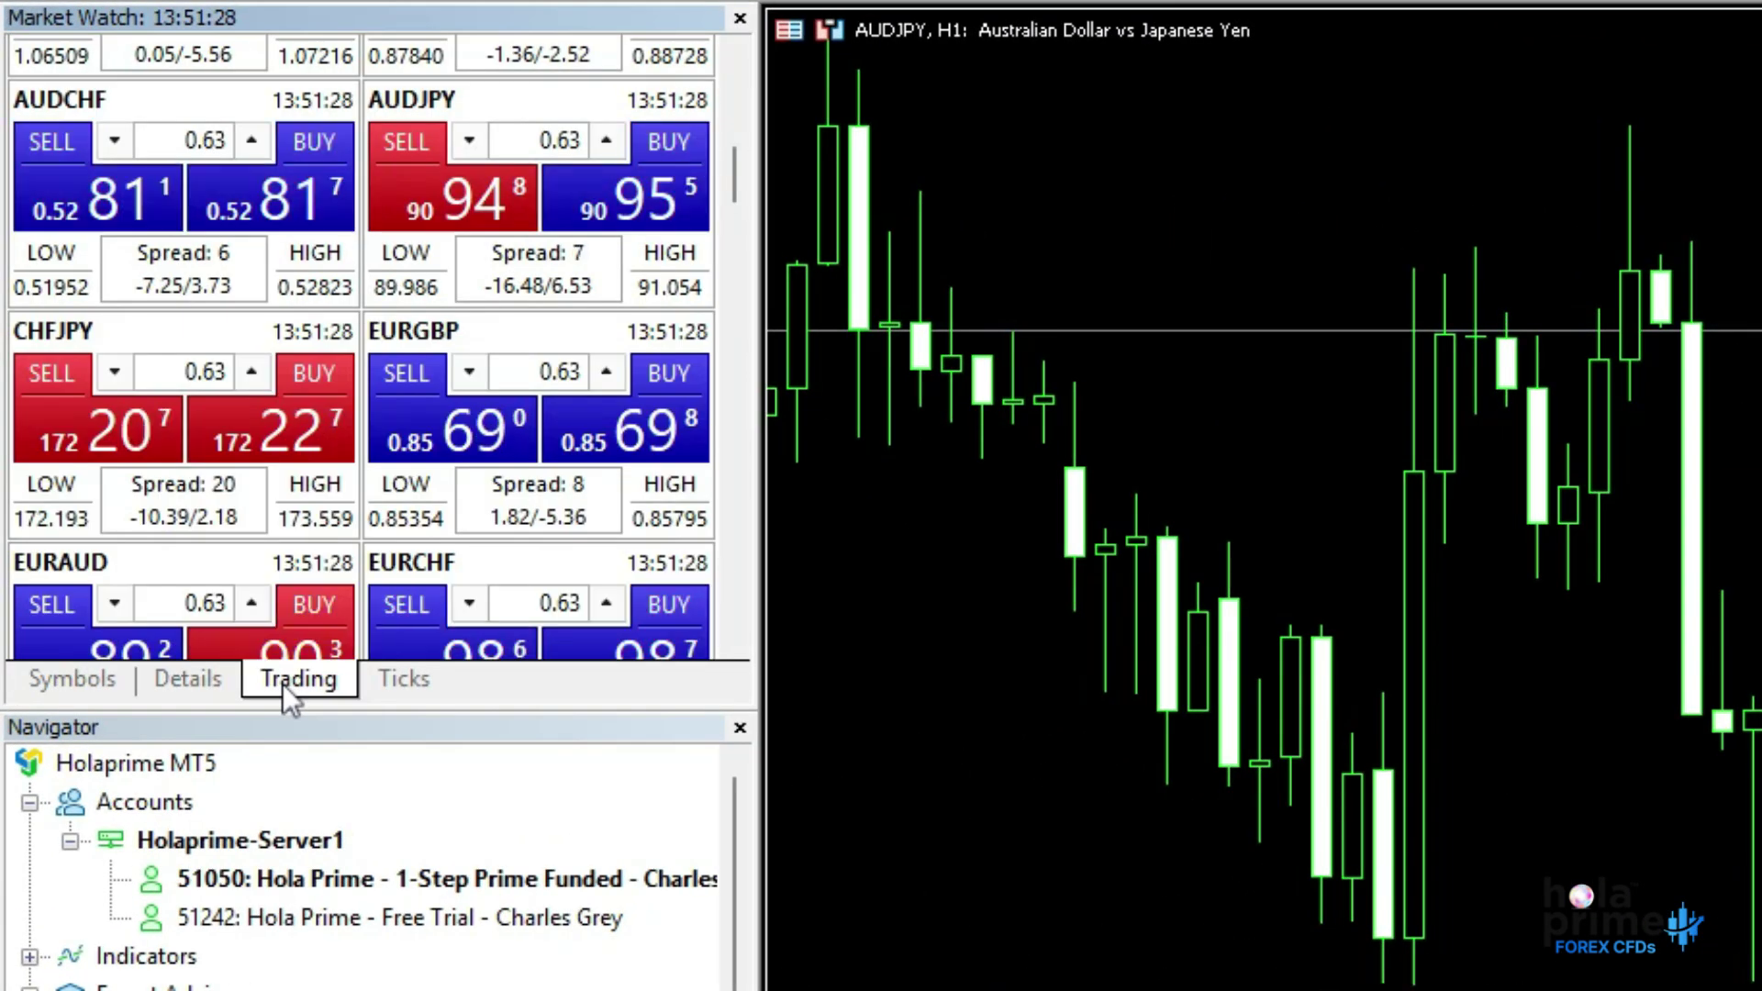
scroll(277, 528, down, 2)
scroll(277, 528, down, 2)
scroll(277, 528, down, 1)
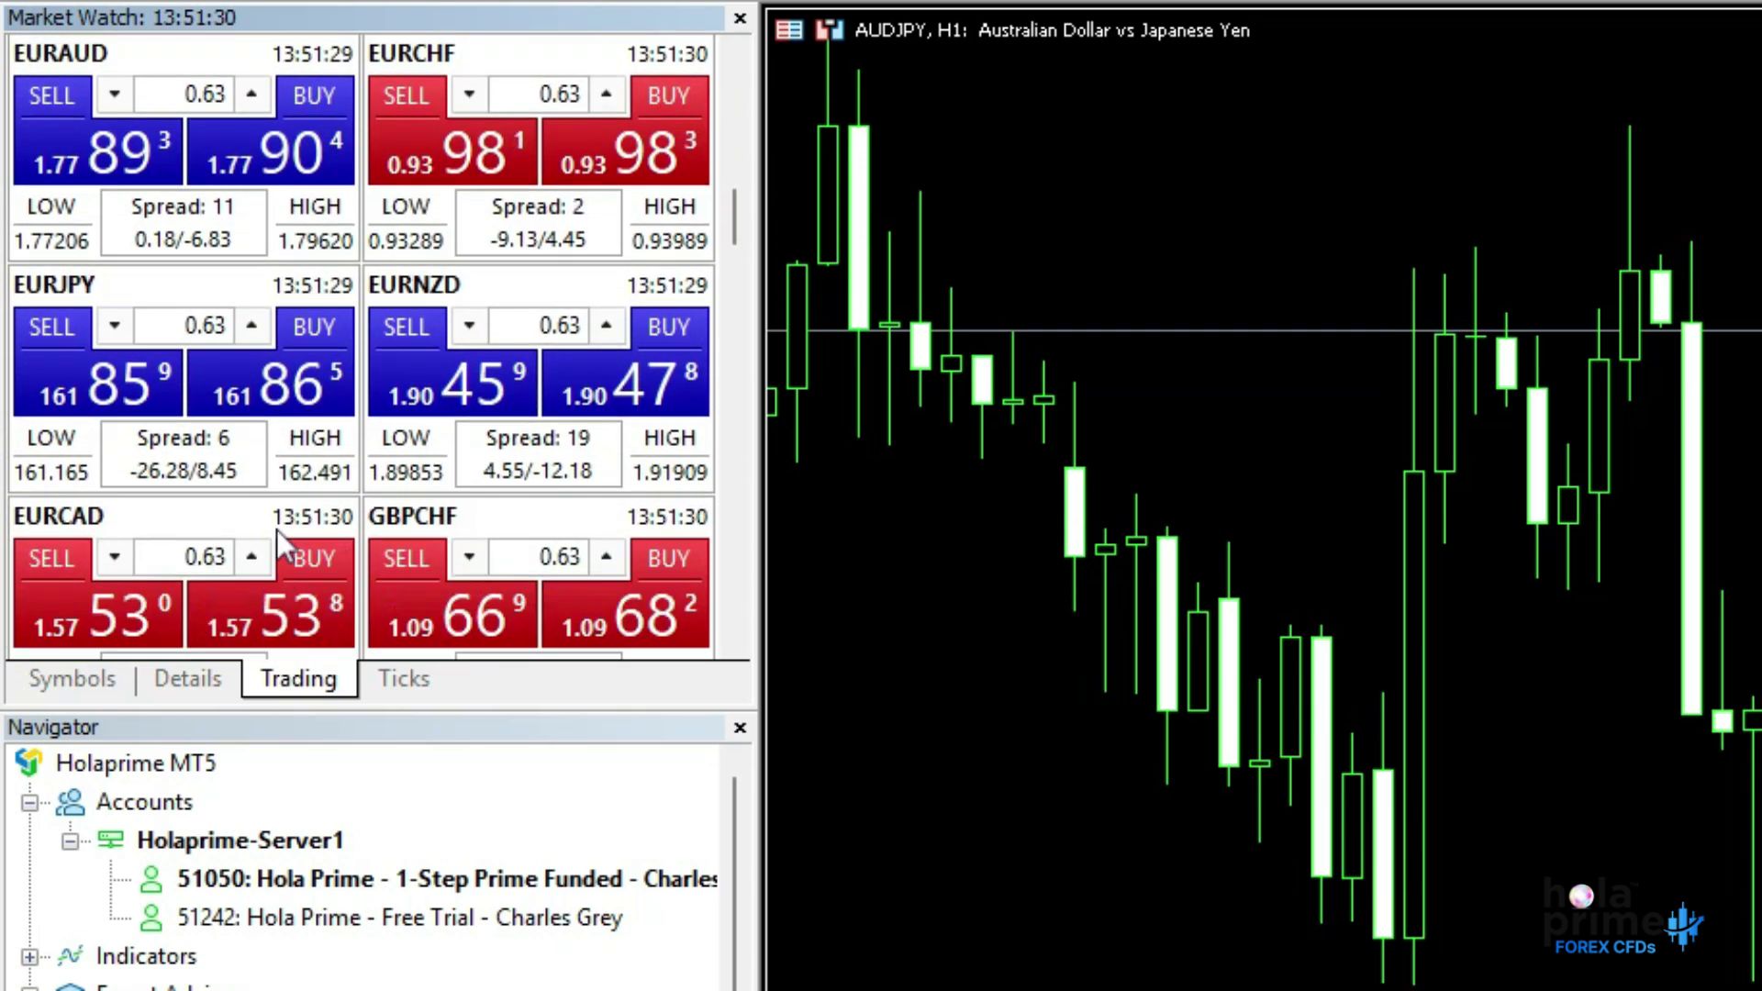
scroll(277, 530, down, 2)
scroll(277, 529, down, 1)
click(400, 679)
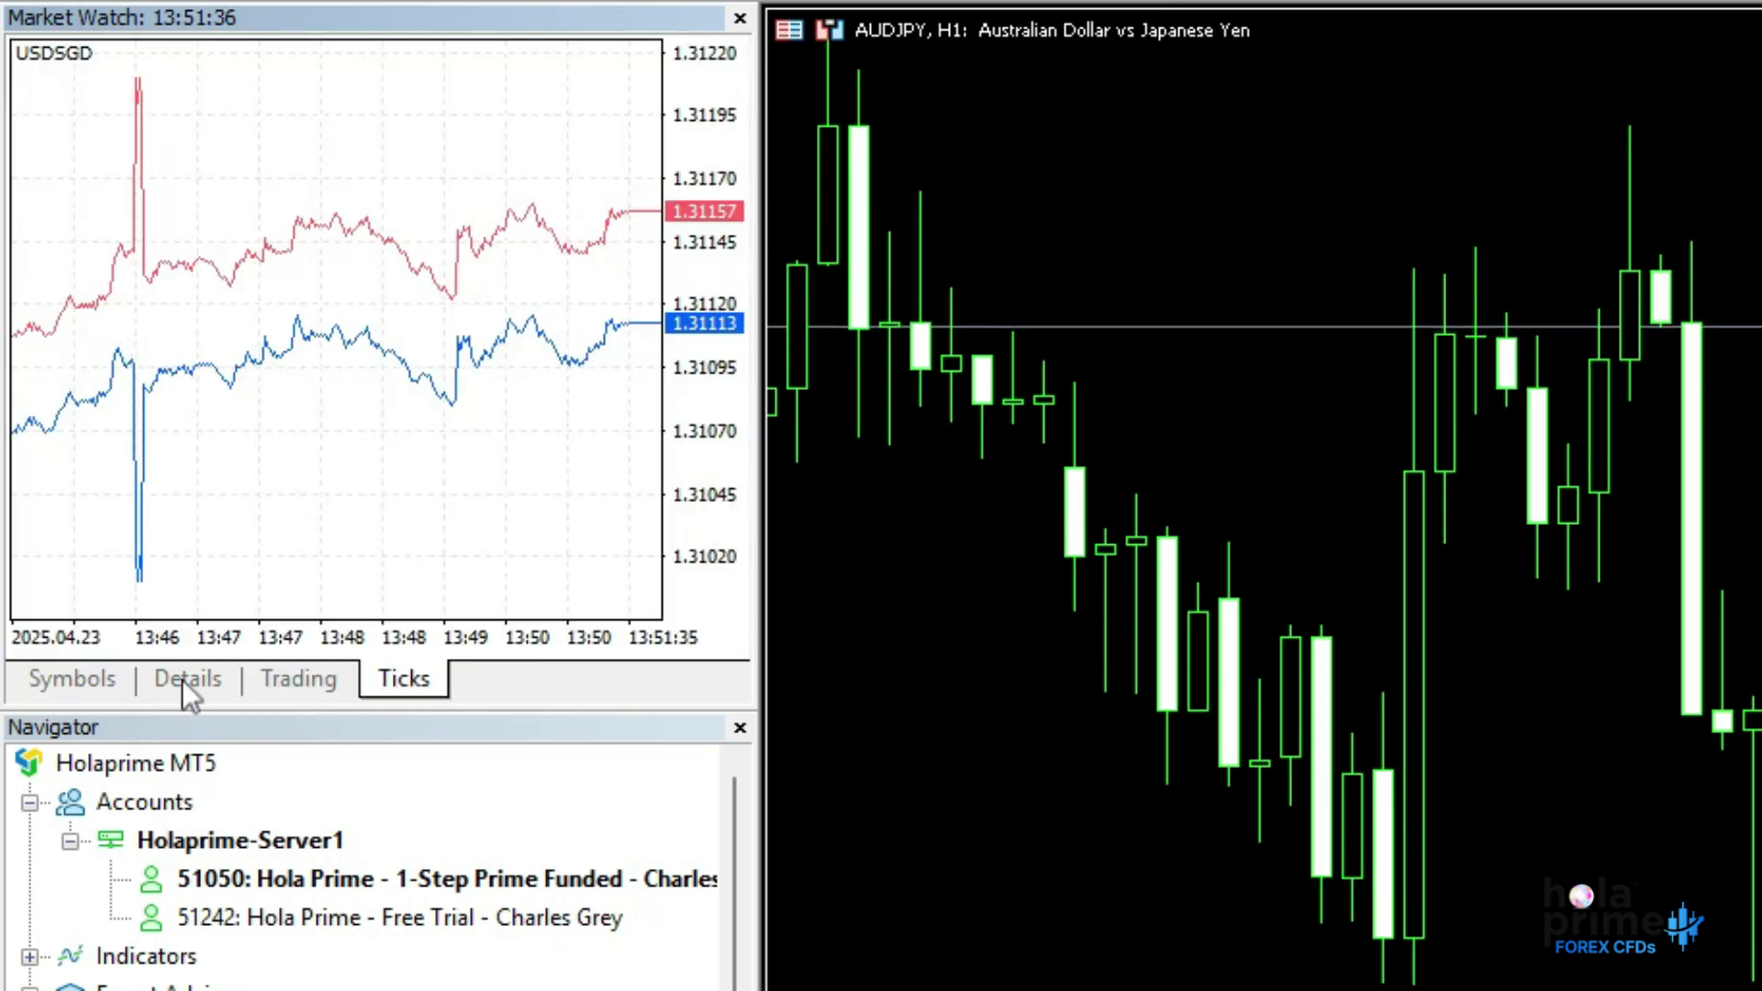
click(71, 679)
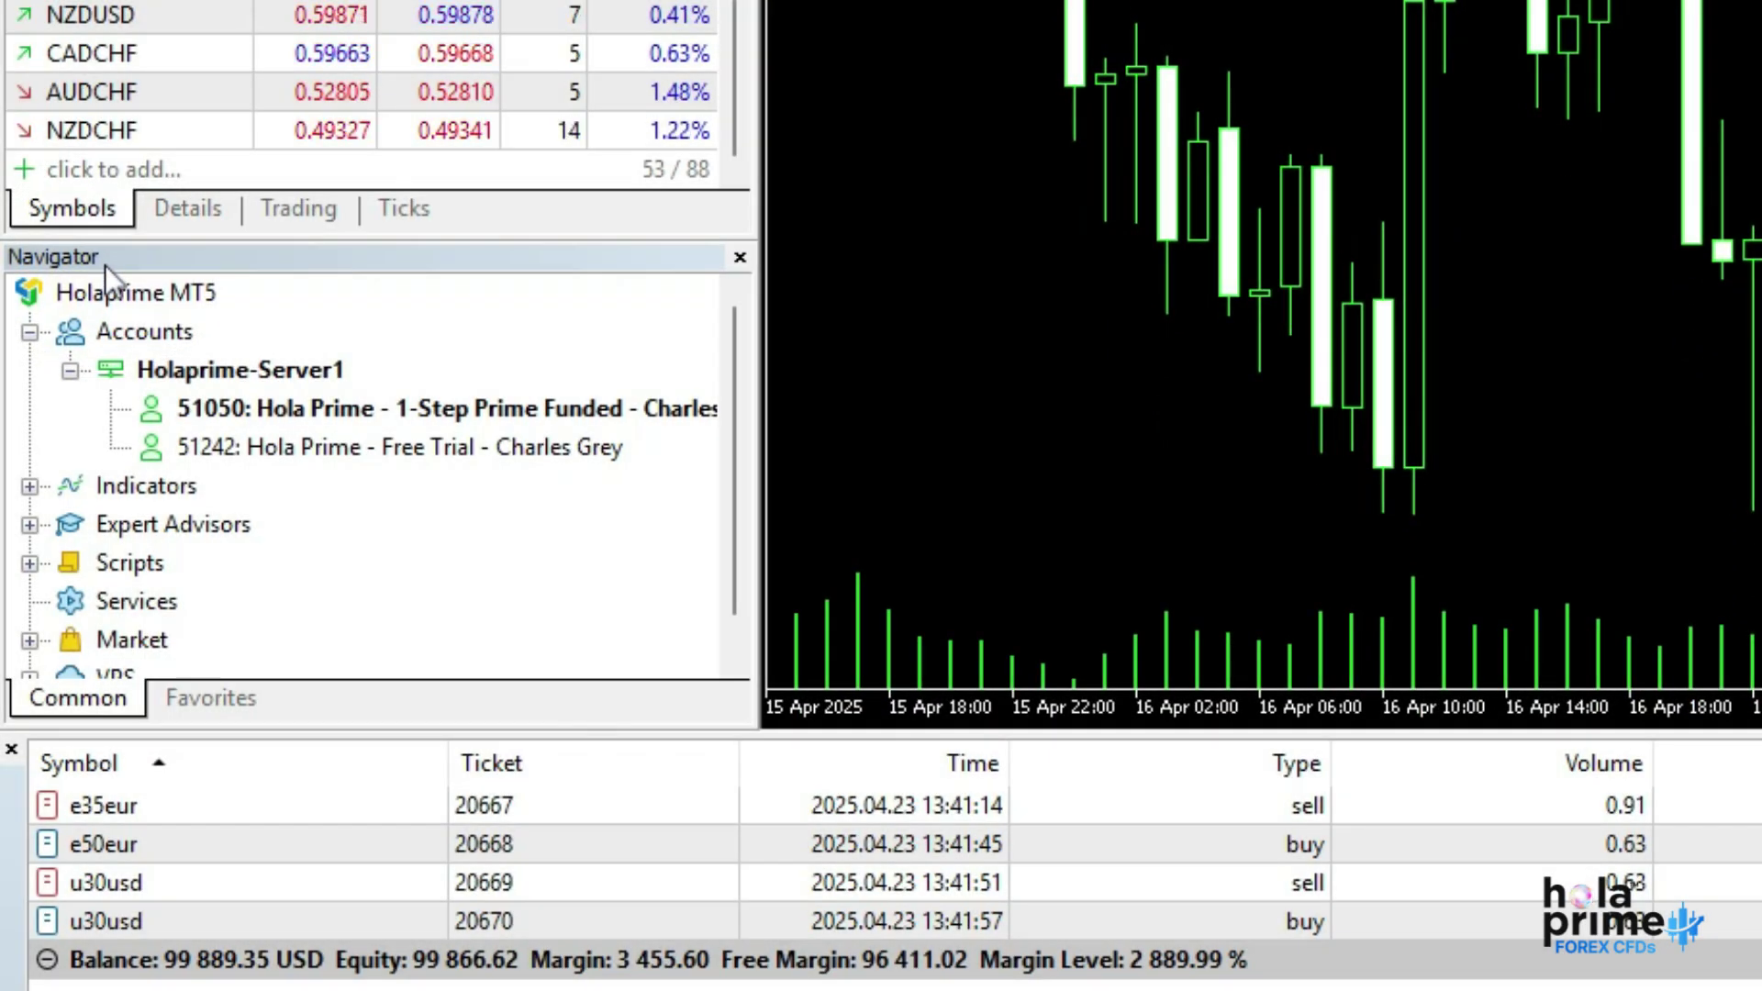
Step: Log in to the Free Trial account and browse the Indicators, Expert Advisors and Scripts folders
double_click(203, 446)
click(861, 567)
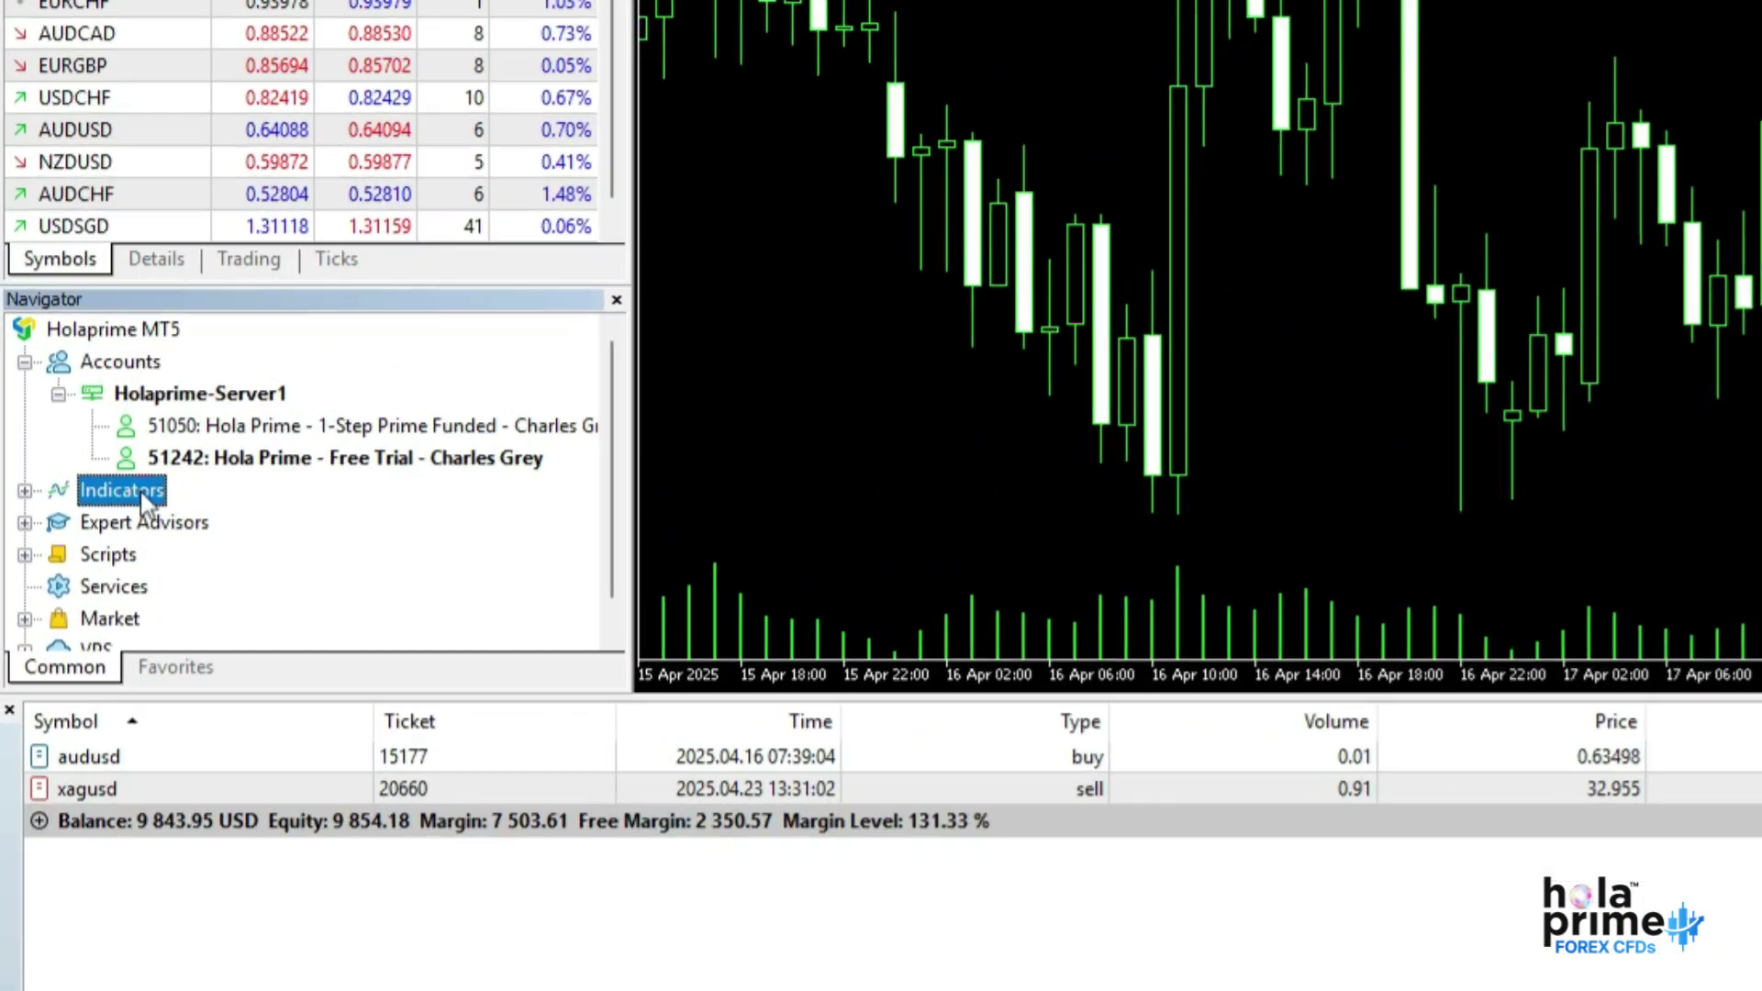
click(170, 458)
click(166, 499)
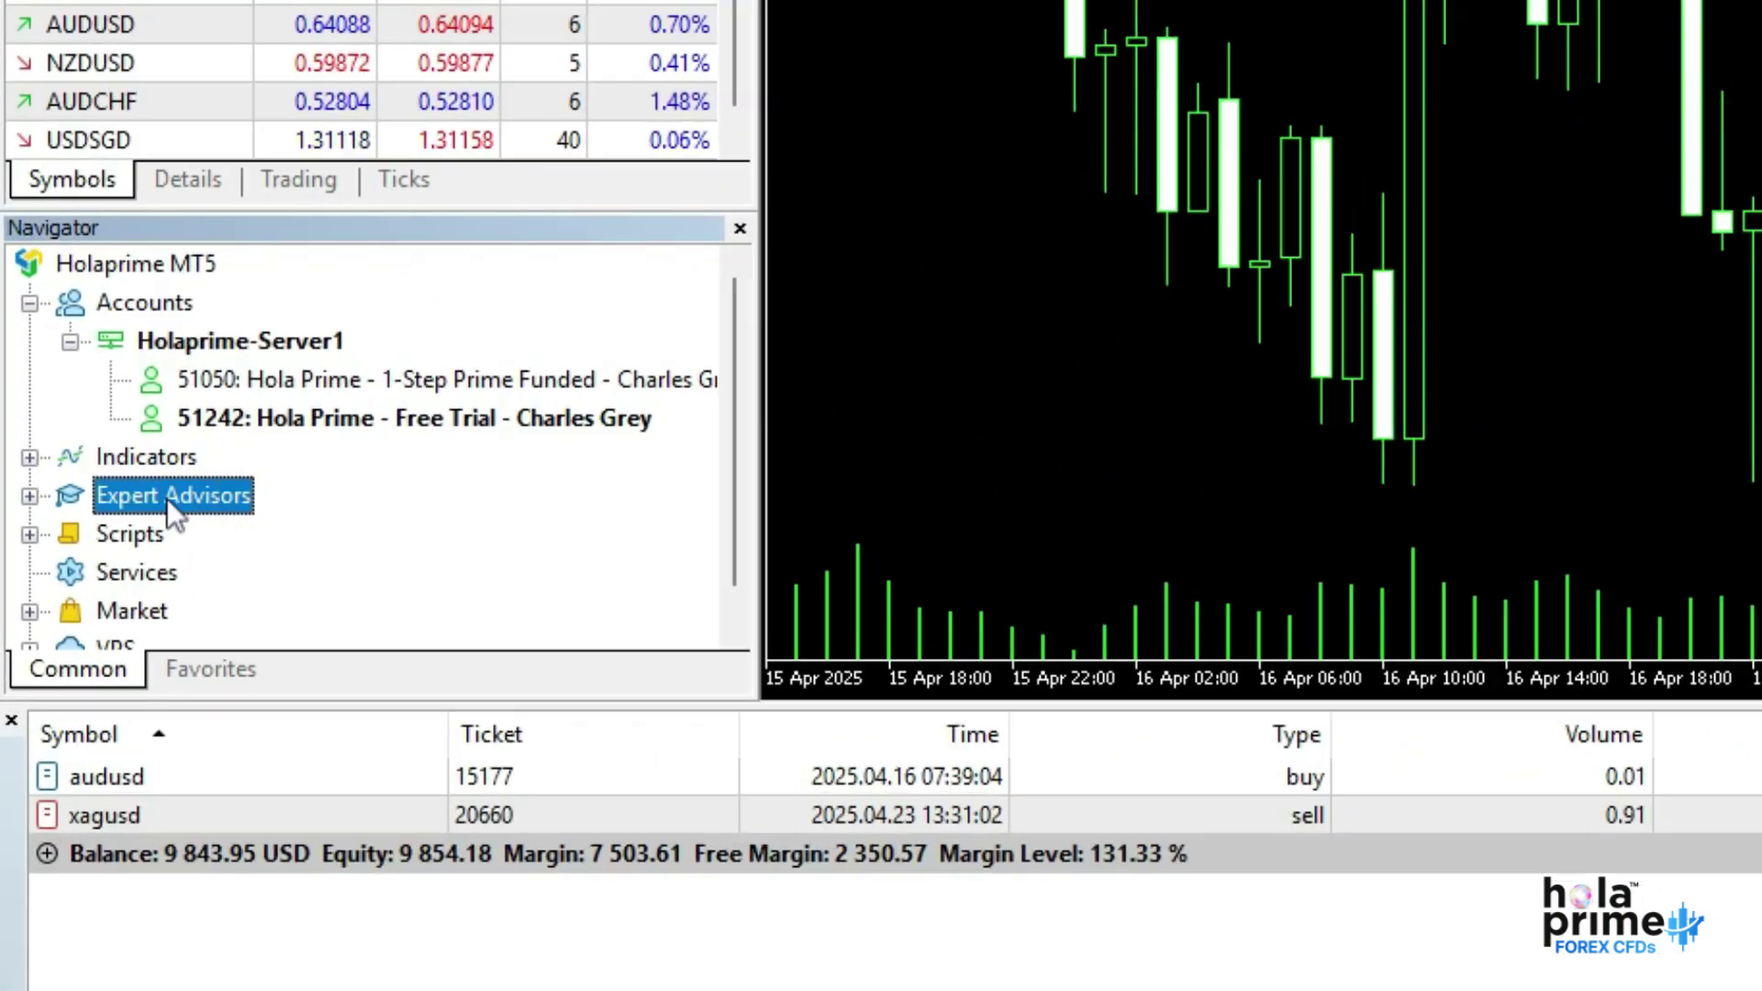
click(132, 535)
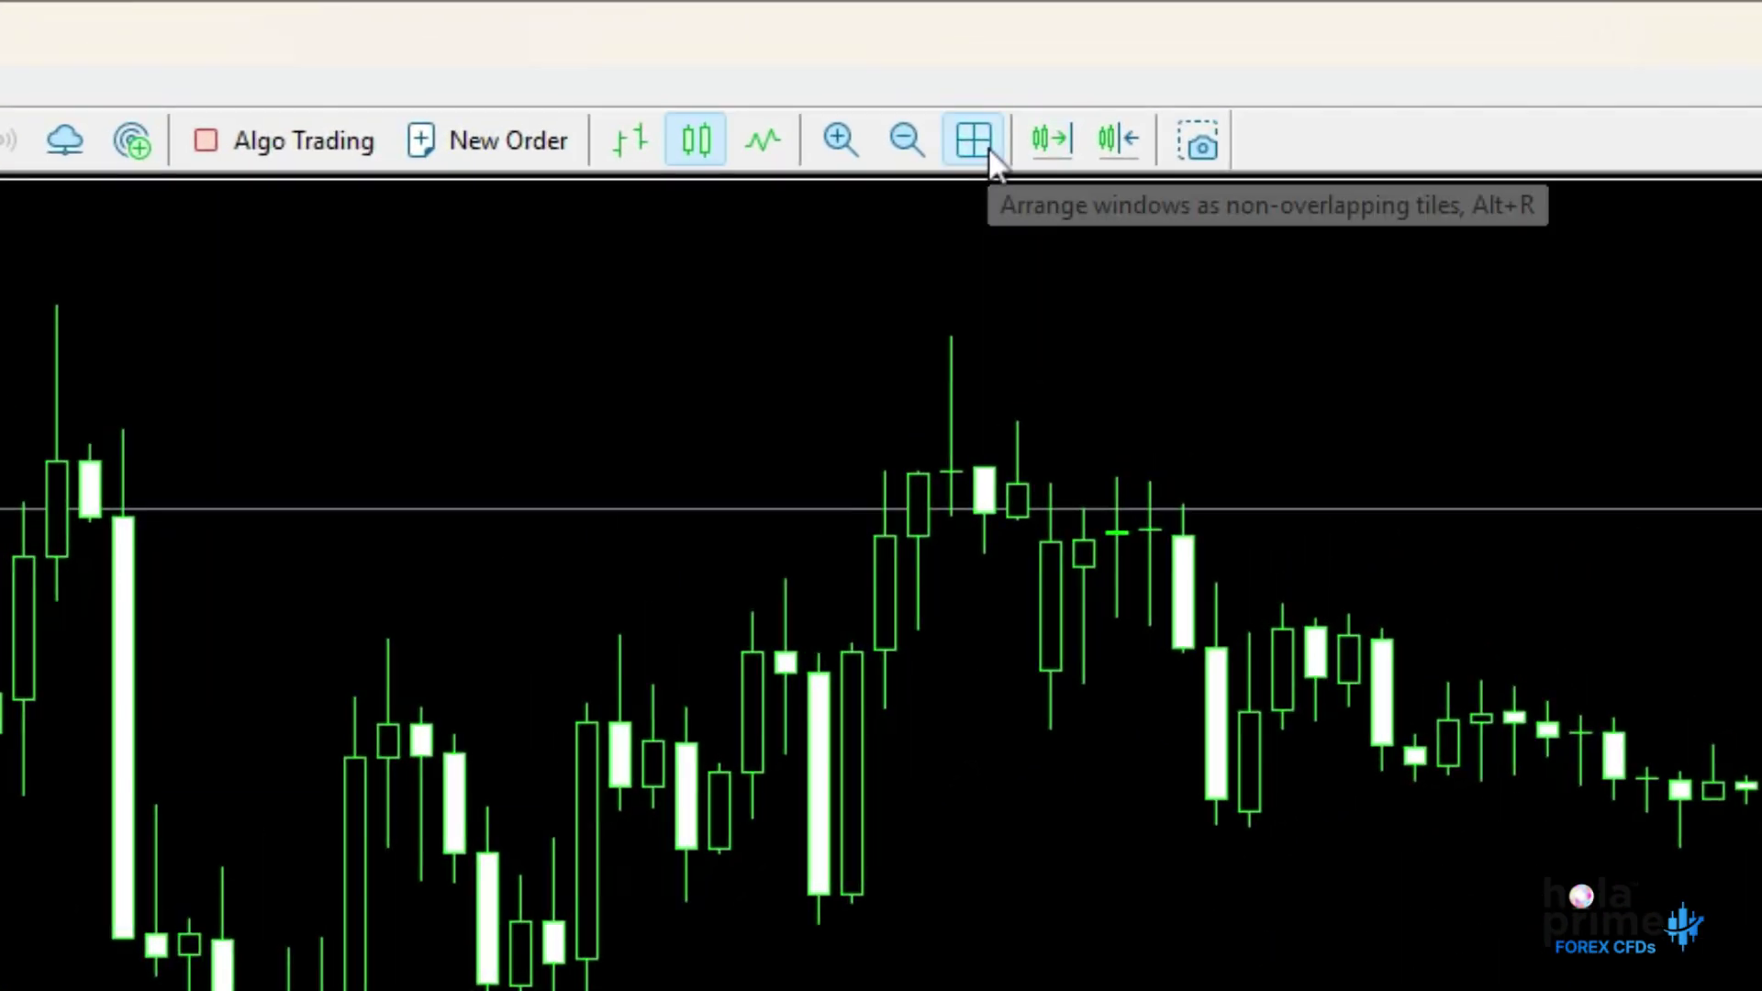
Step: Tile and re-maximize the AUDJPY chart, then place a 1-lot sell limit at 91.194
click(1120, 81)
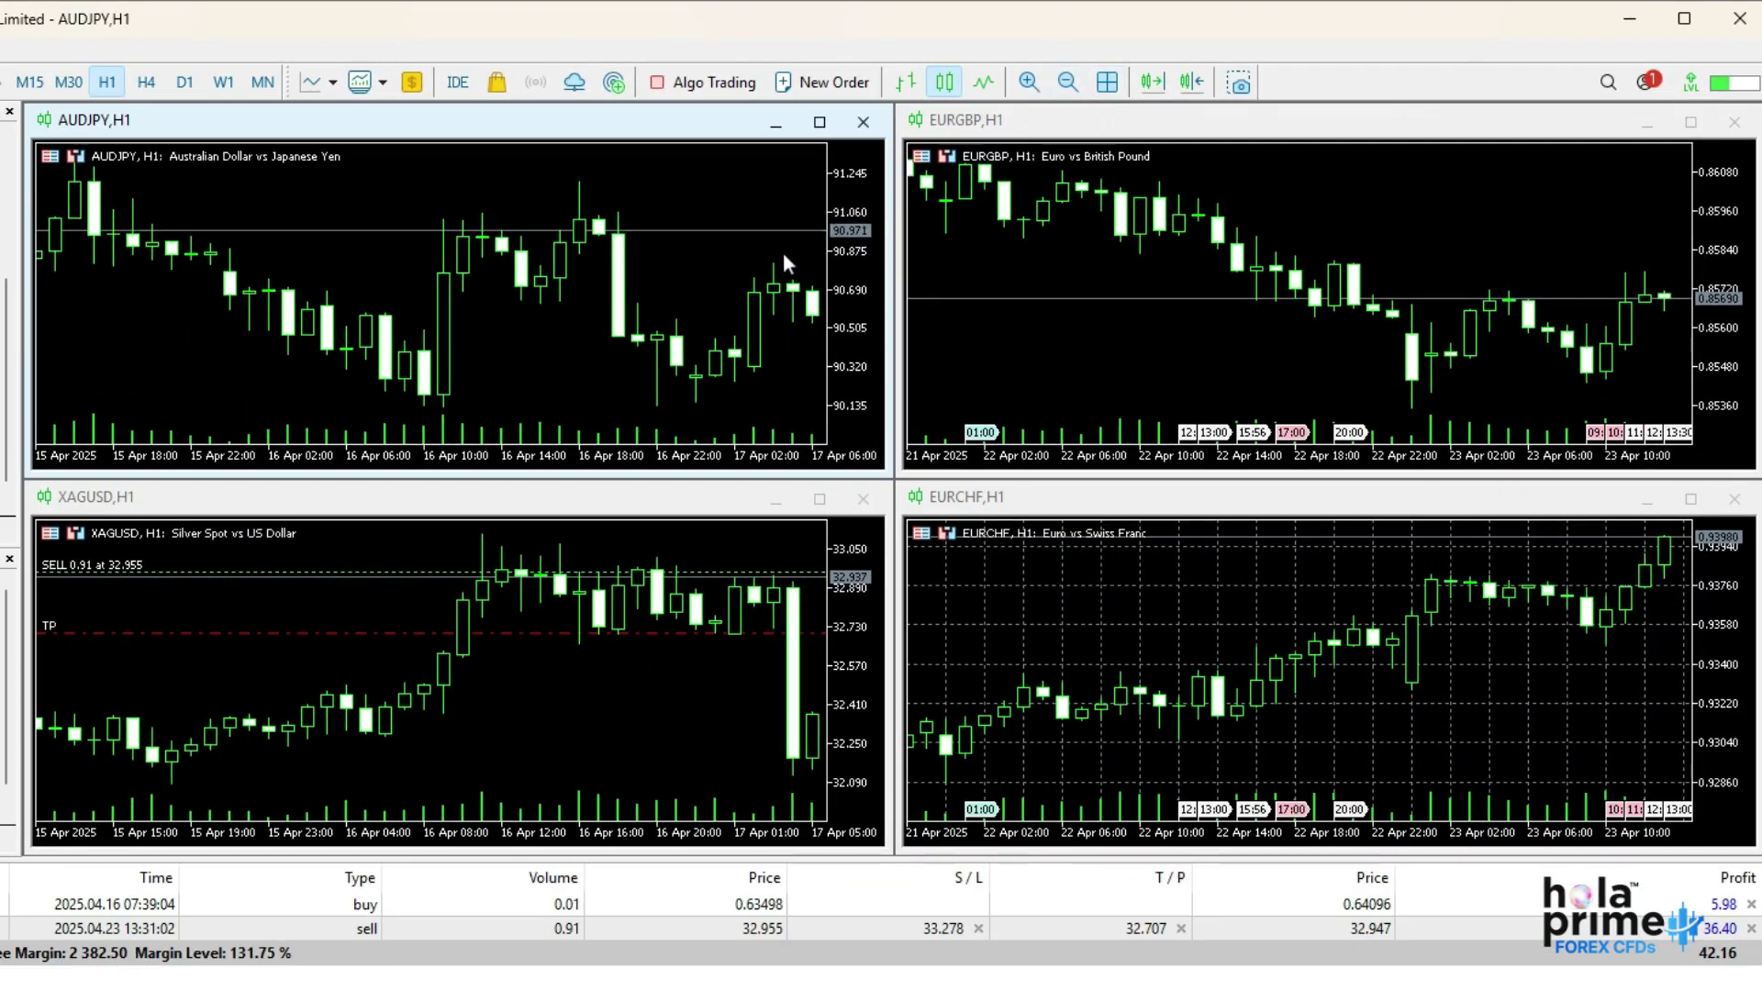
click(820, 121)
right_click(671, 203)
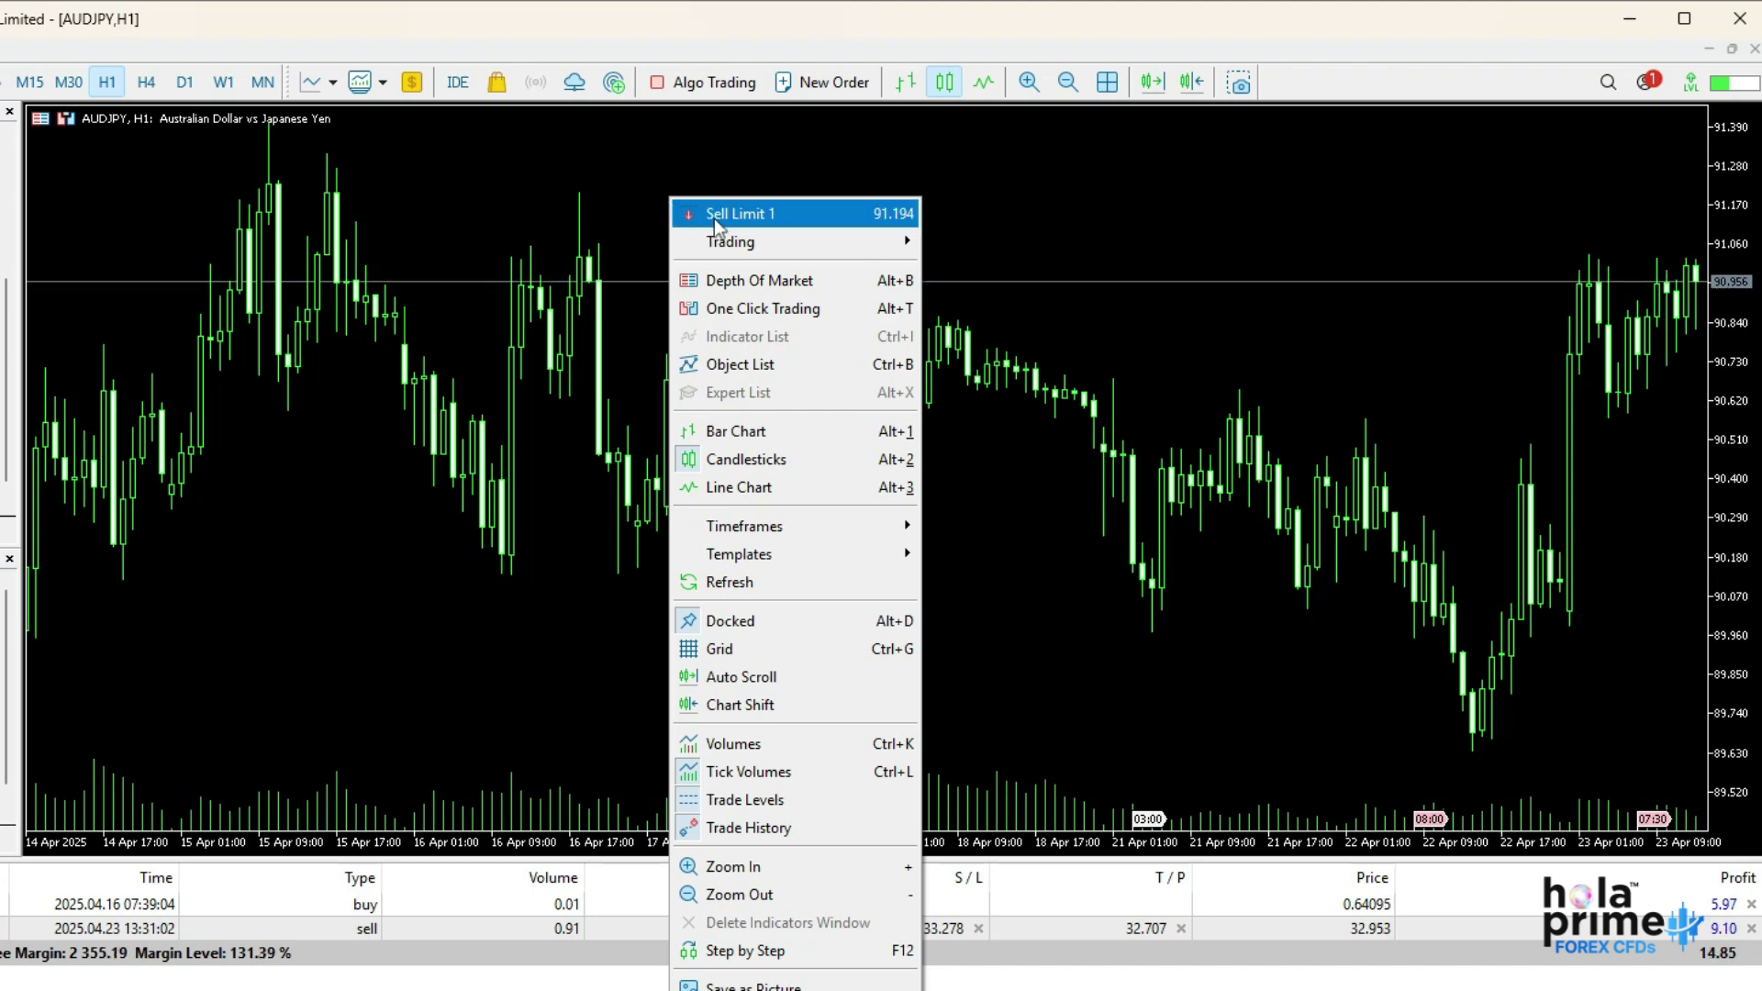
click(715, 220)
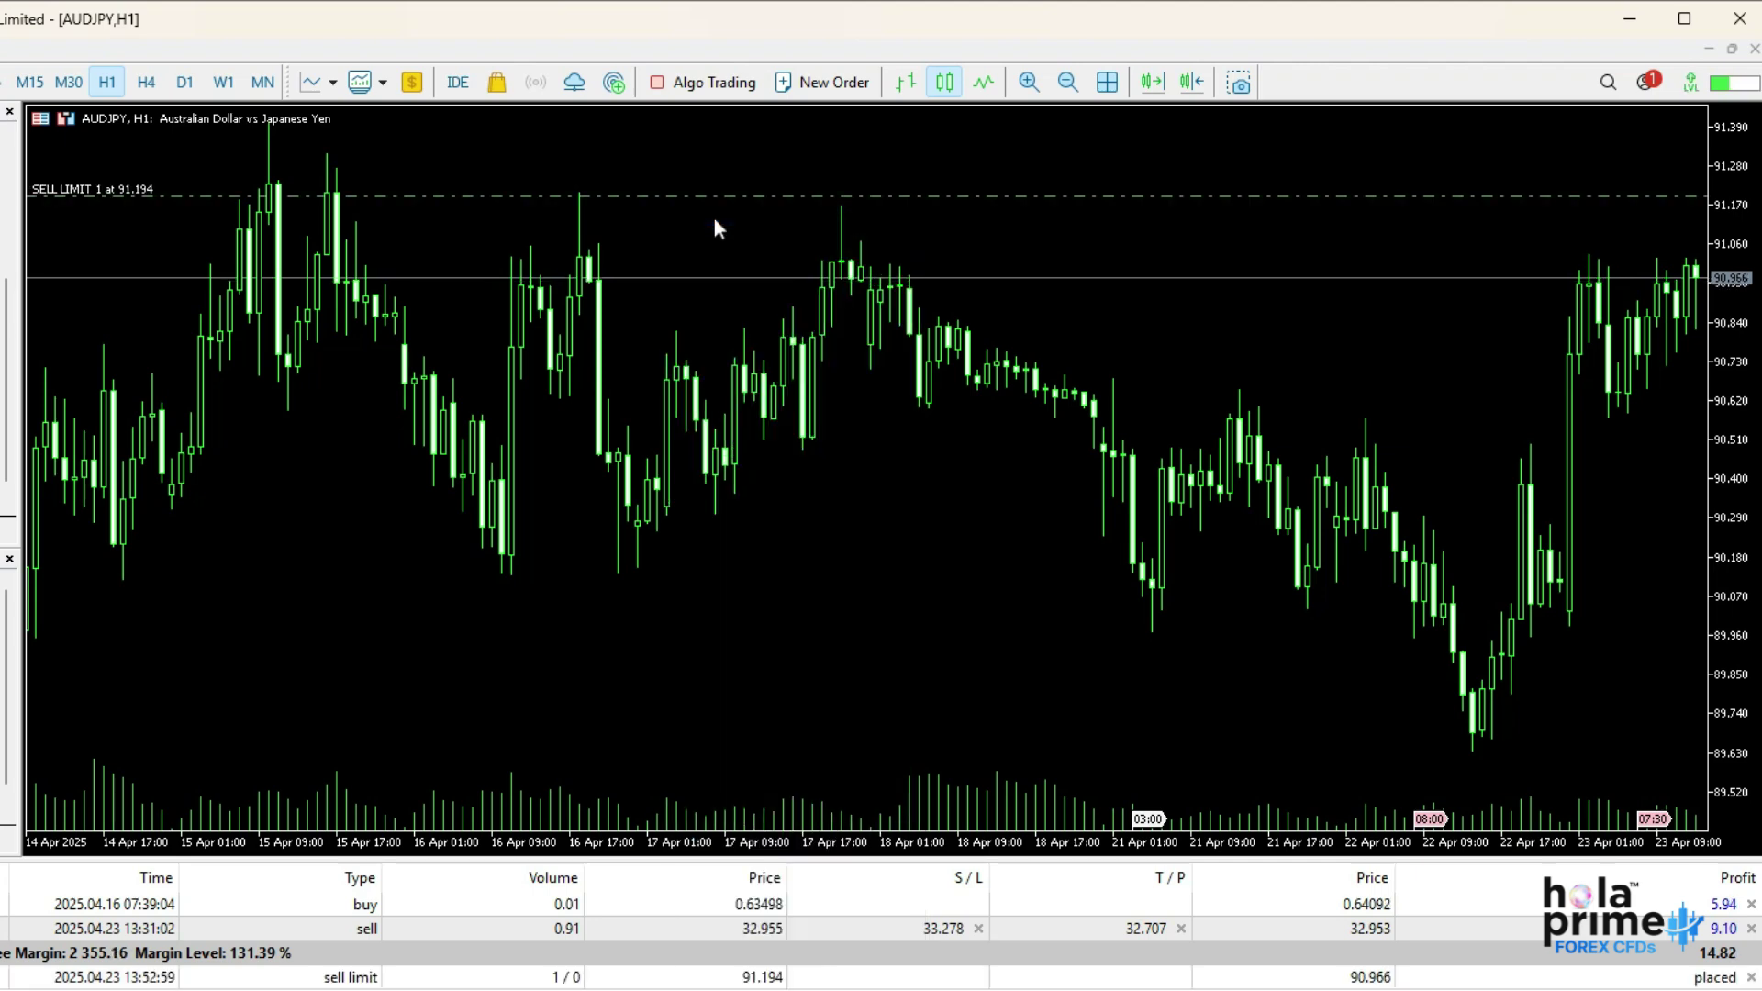
right_click(714, 219)
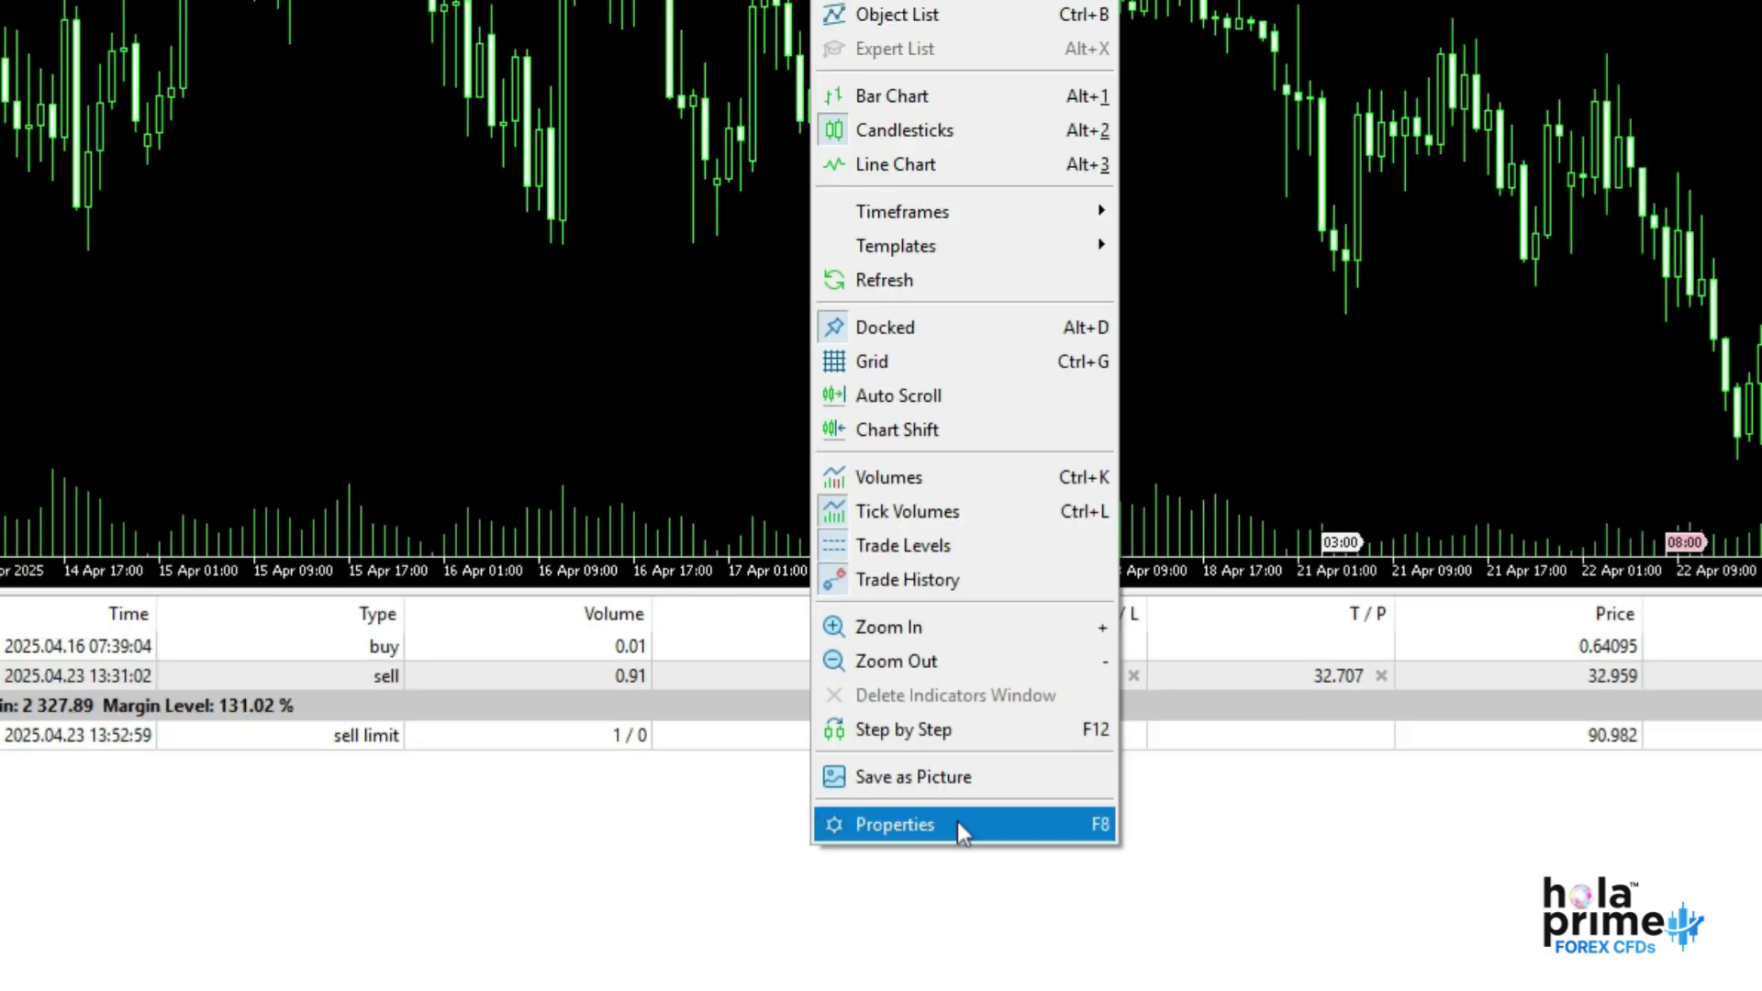
click(899, 812)
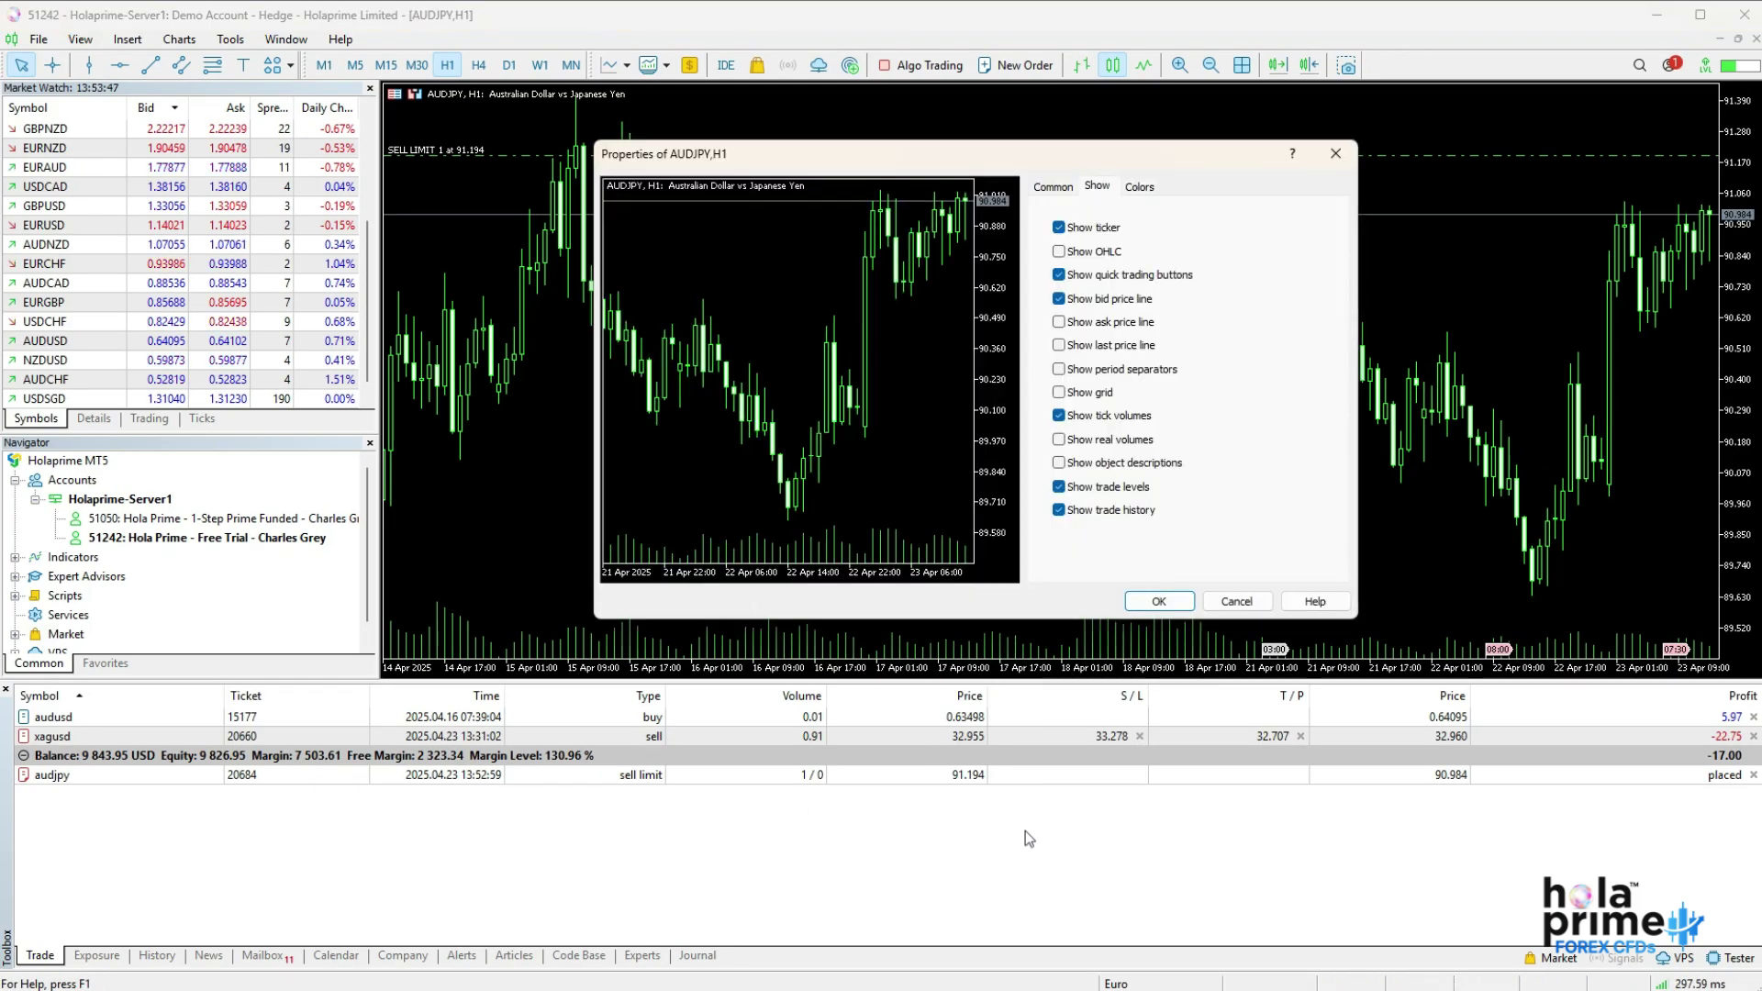
click(1158, 601)
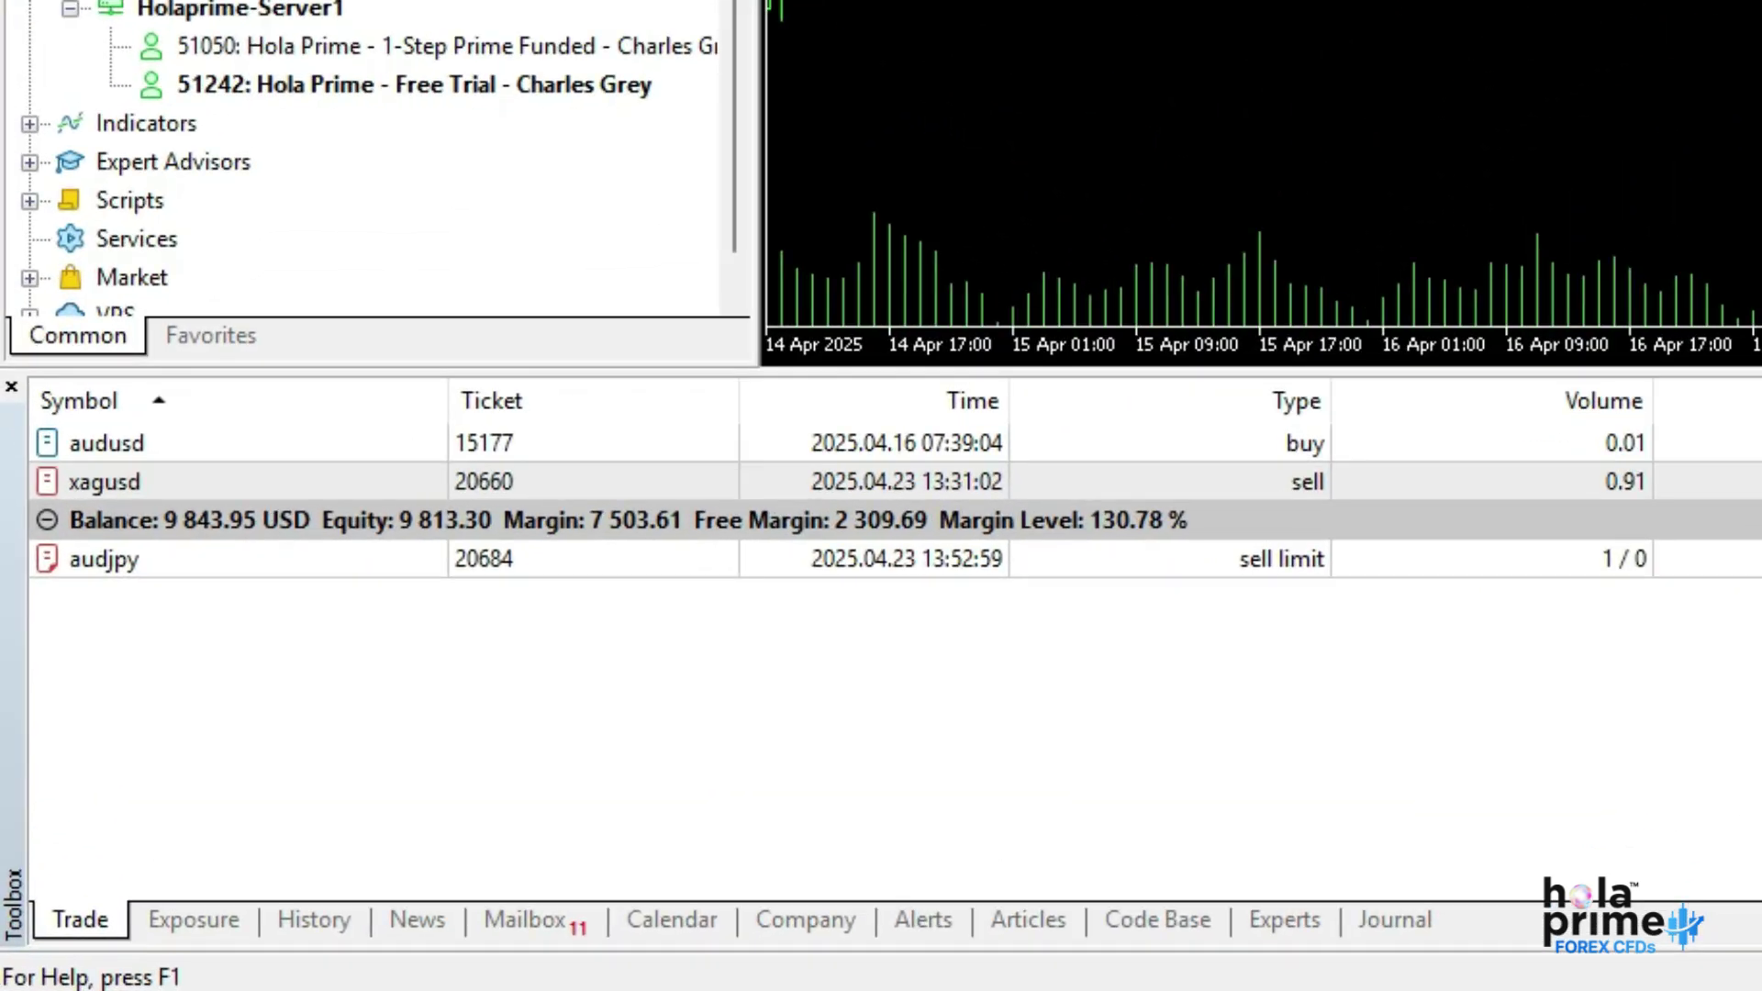
Step: Close the AUDUSD buy position in the Trade list, leaving a 9,849.57 USD balance
click(749, 520)
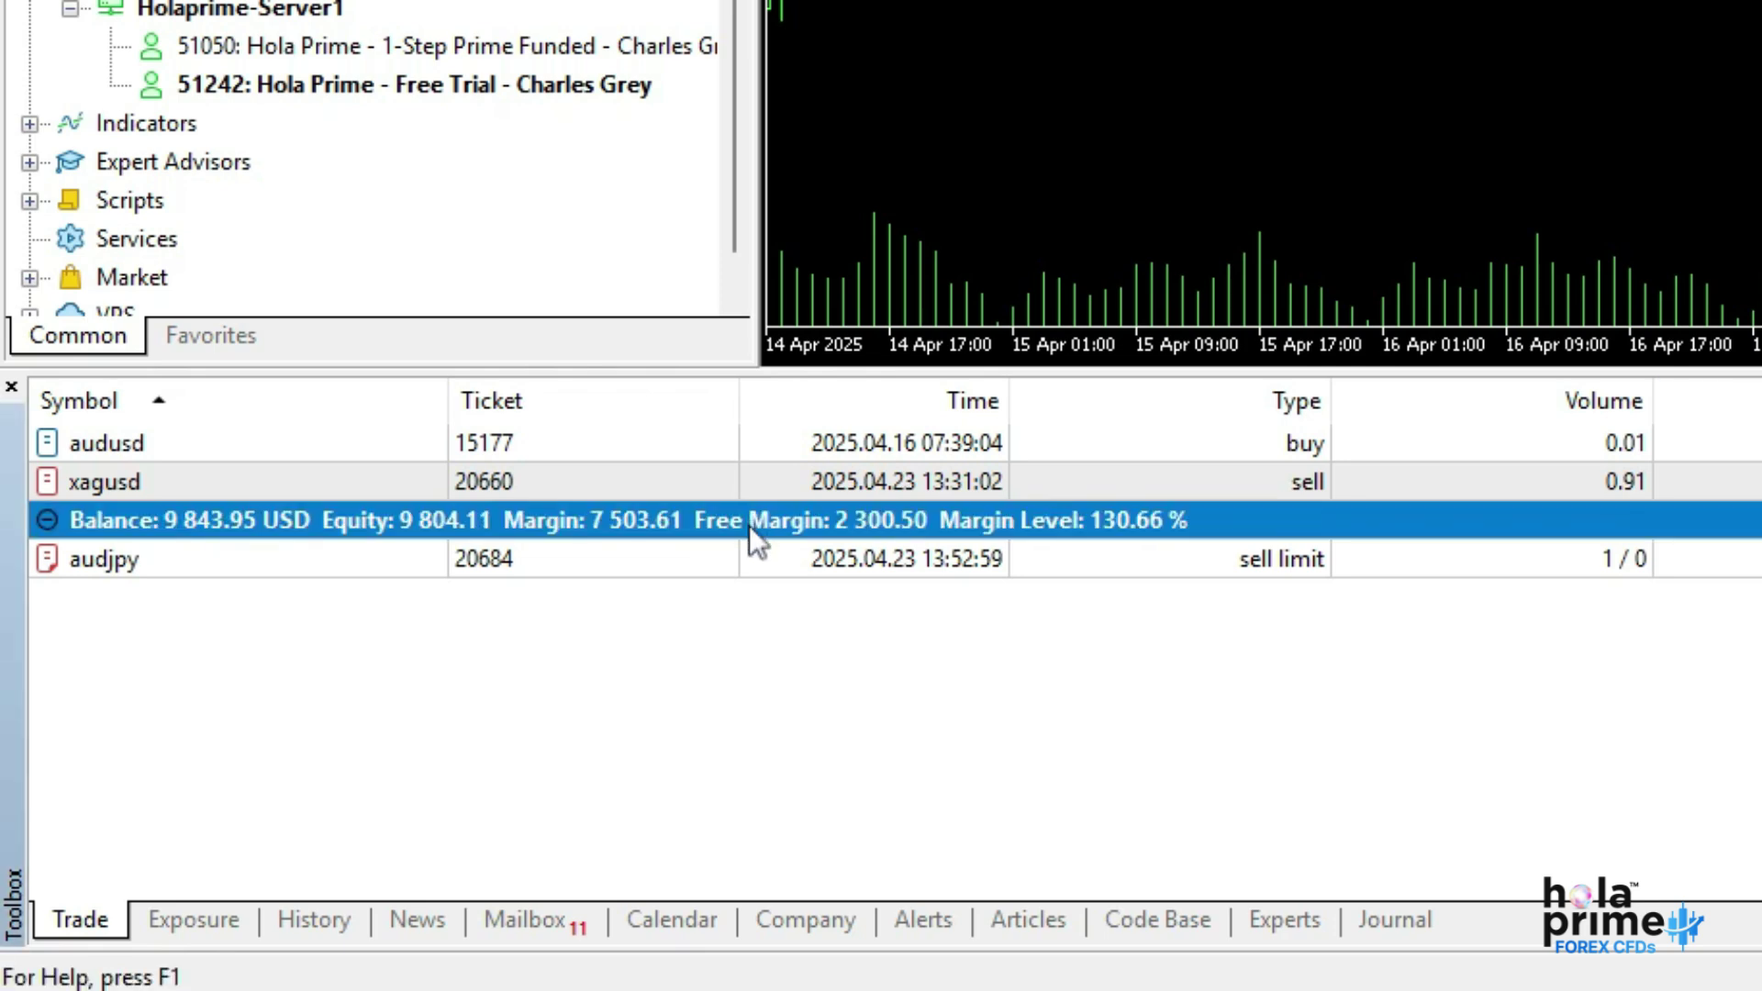
click(766, 443)
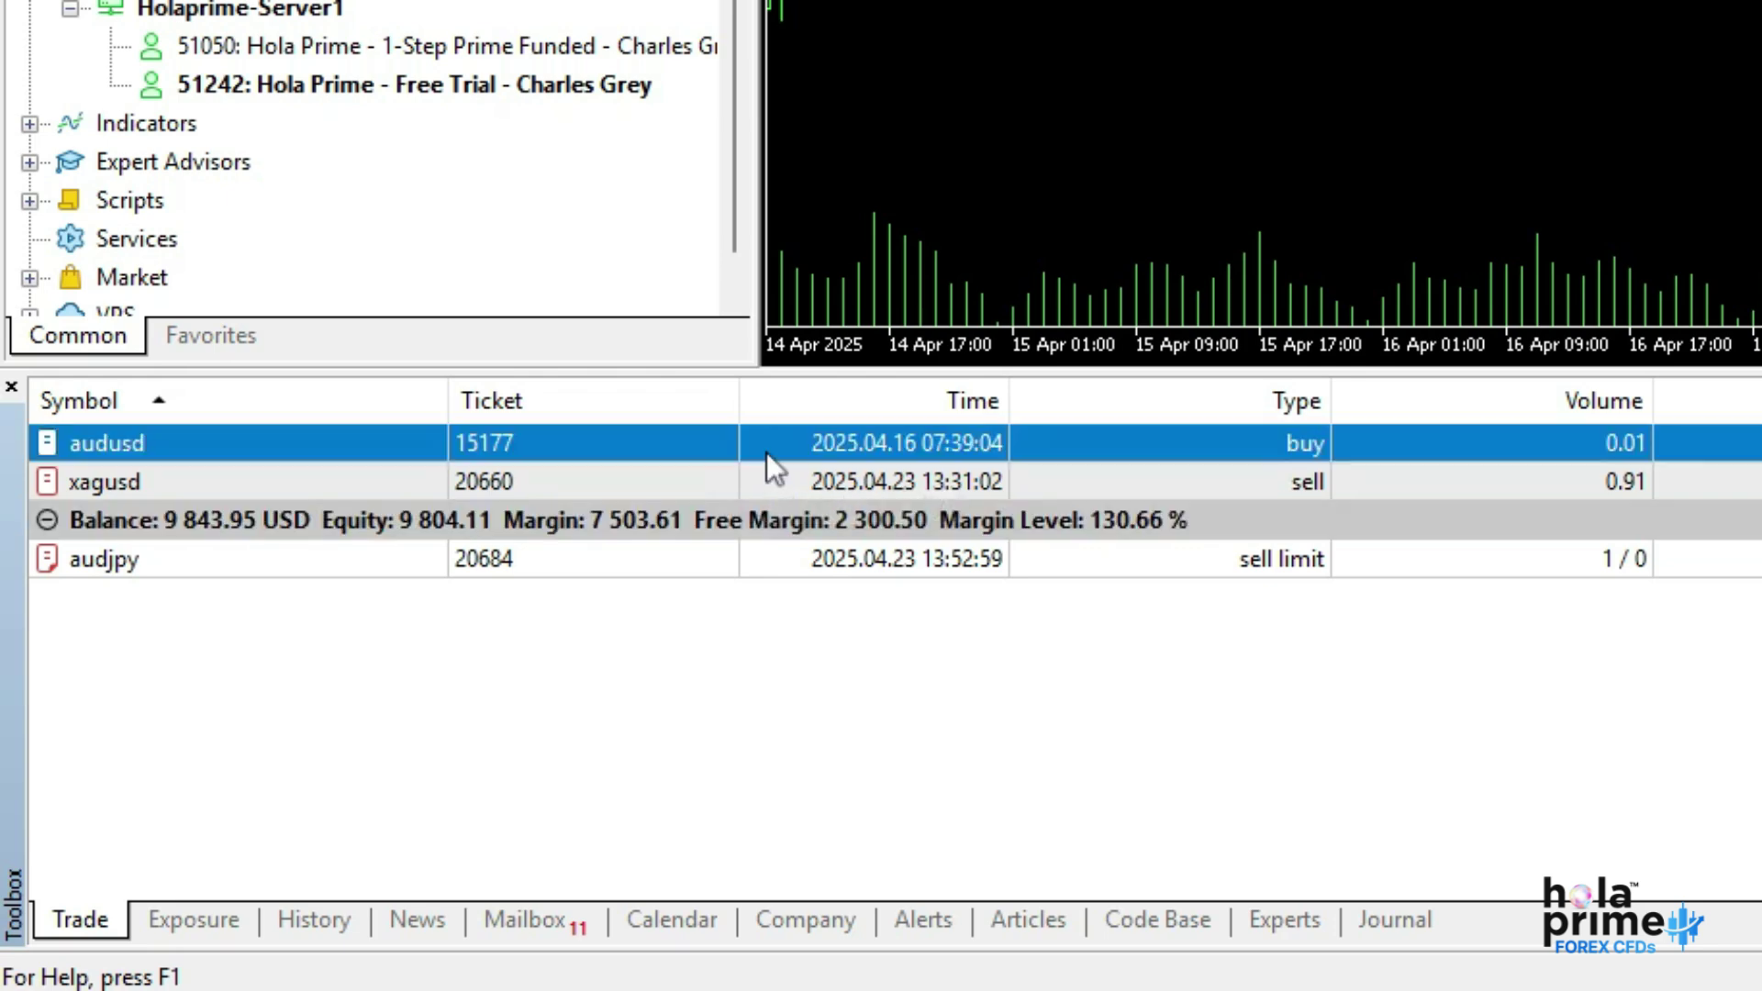
right_click(766, 445)
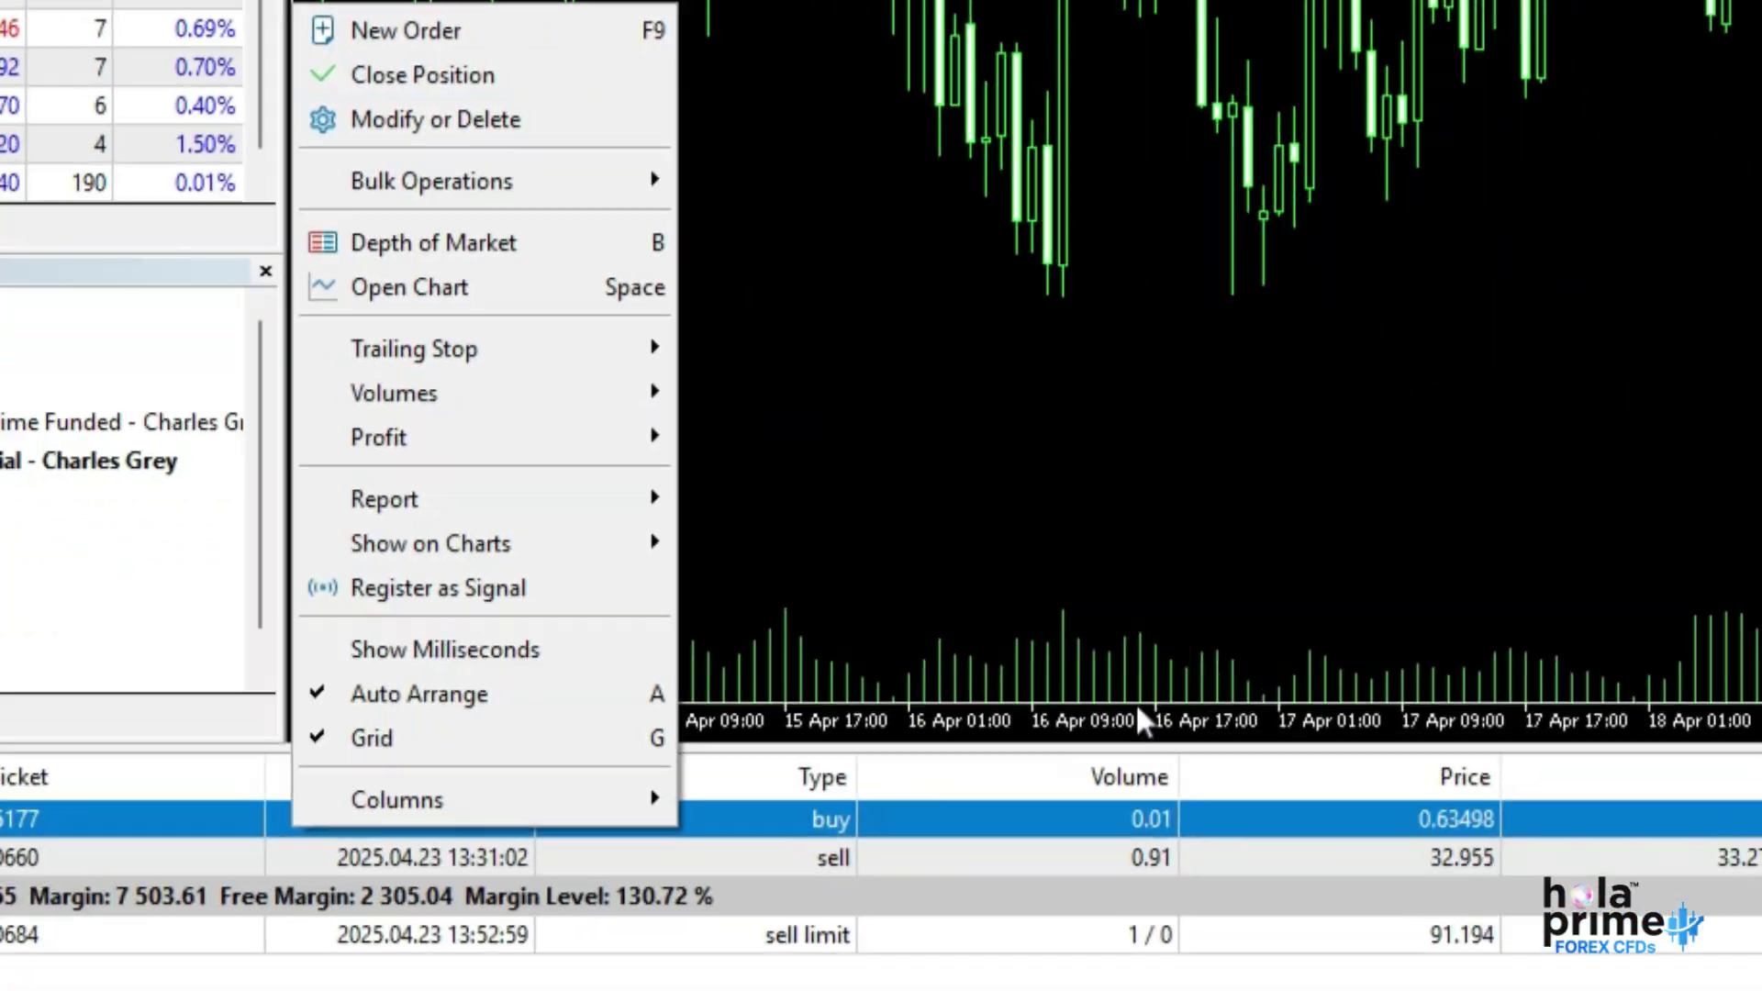
click(1141, 620)
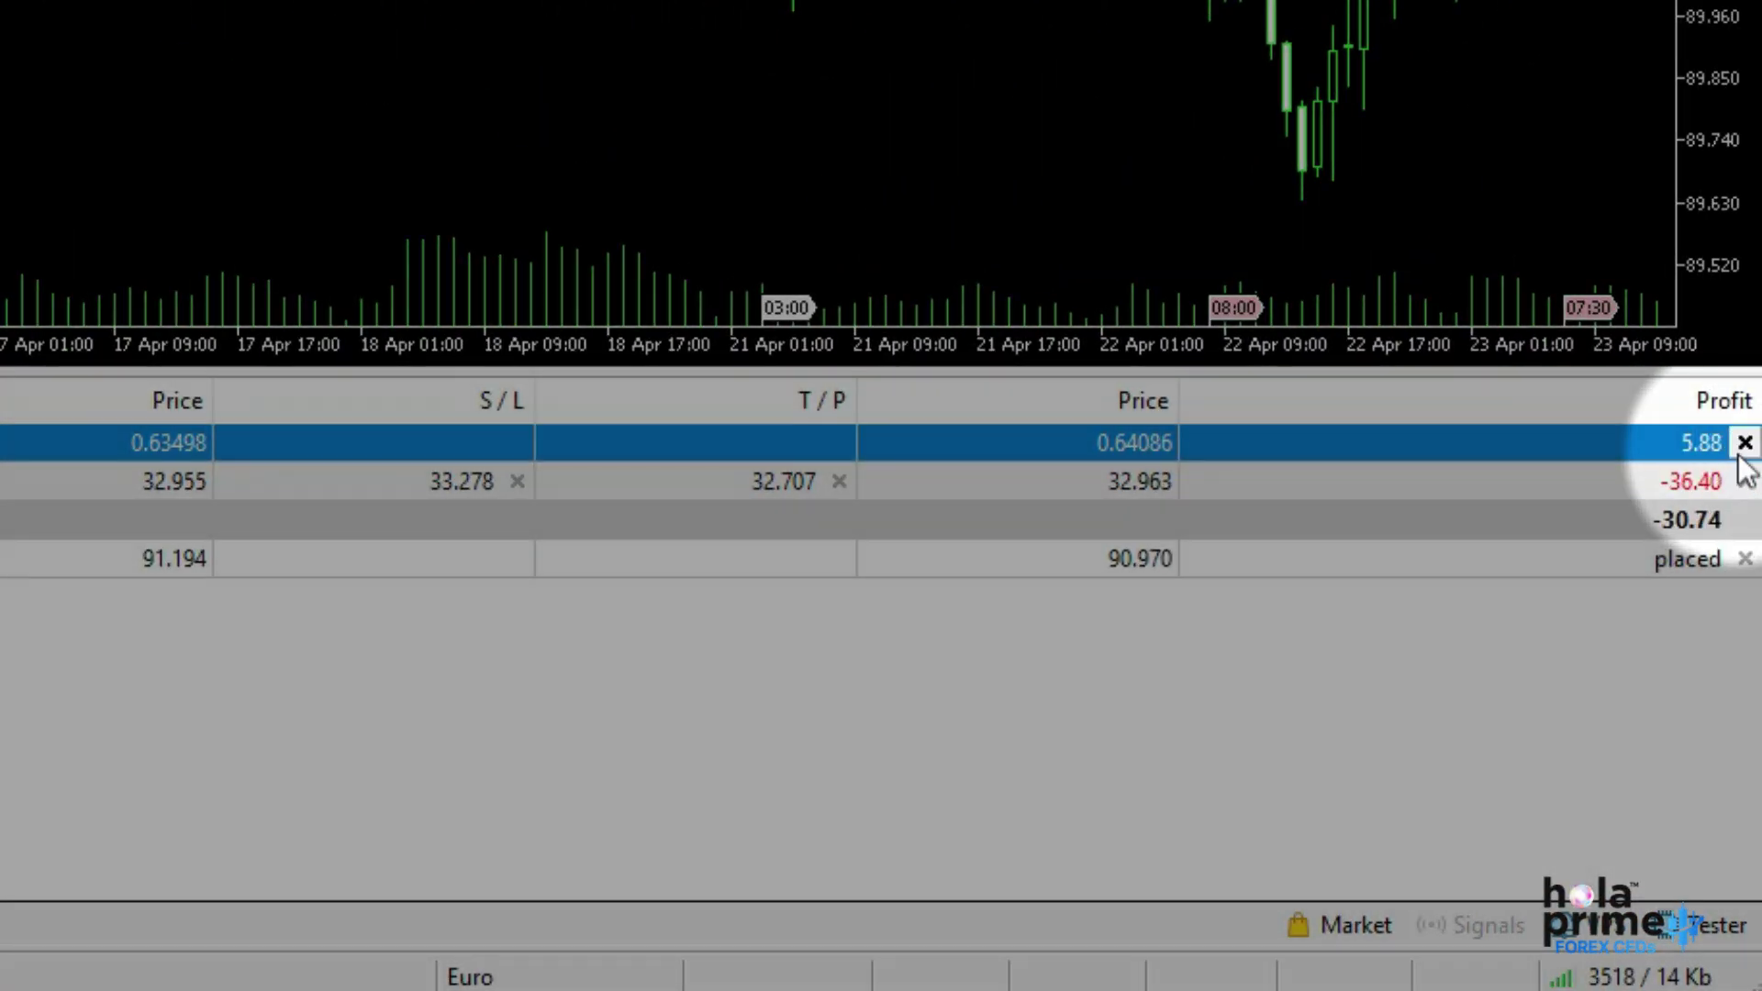
click(1745, 443)
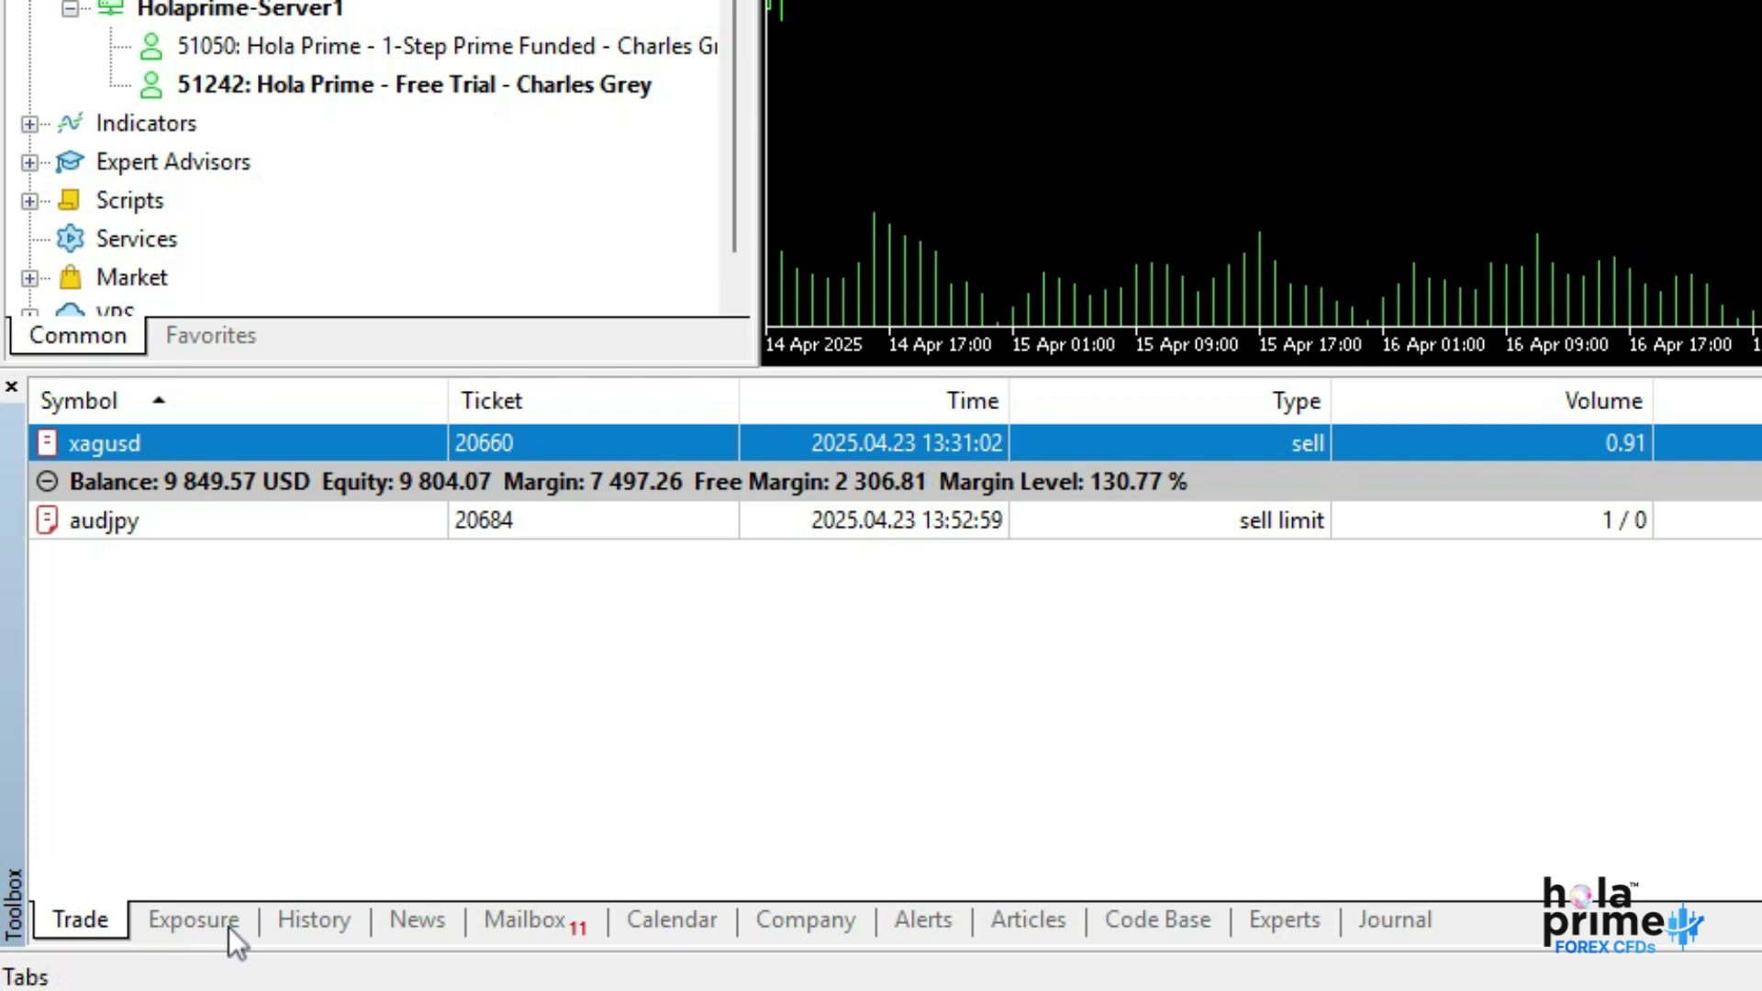
Step: Check currency exposure, then show the History deal list and its context menu
click(192, 920)
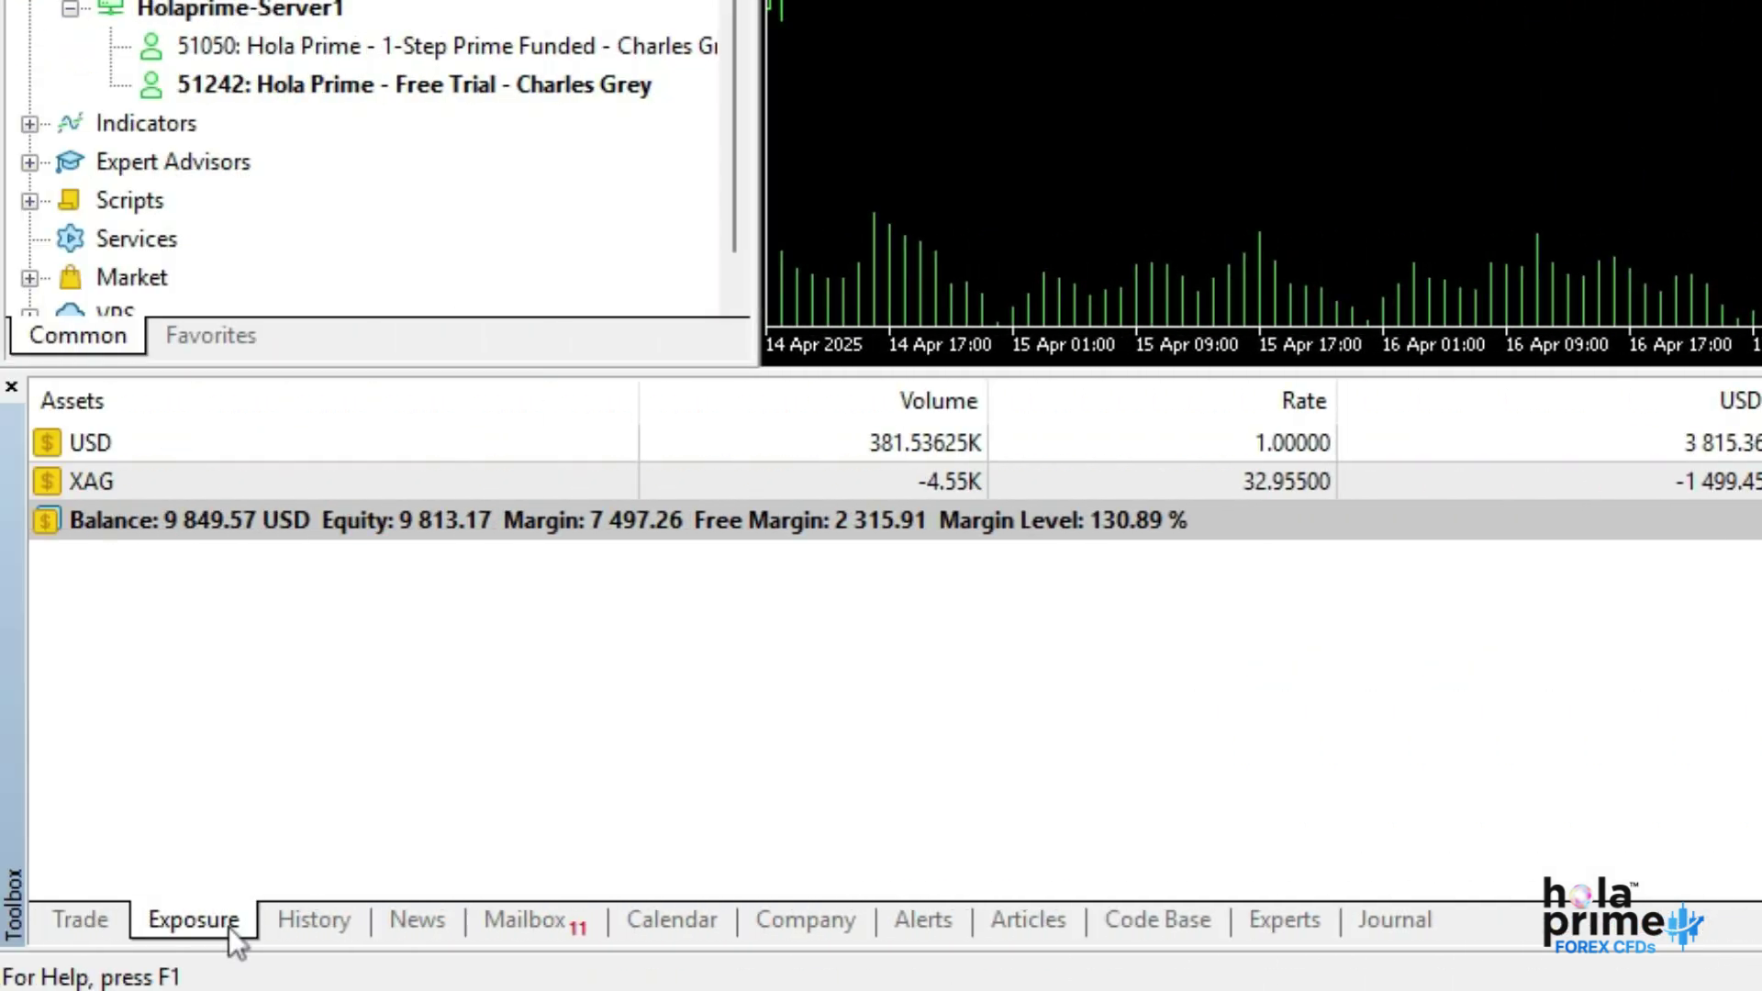
click(312, 926)
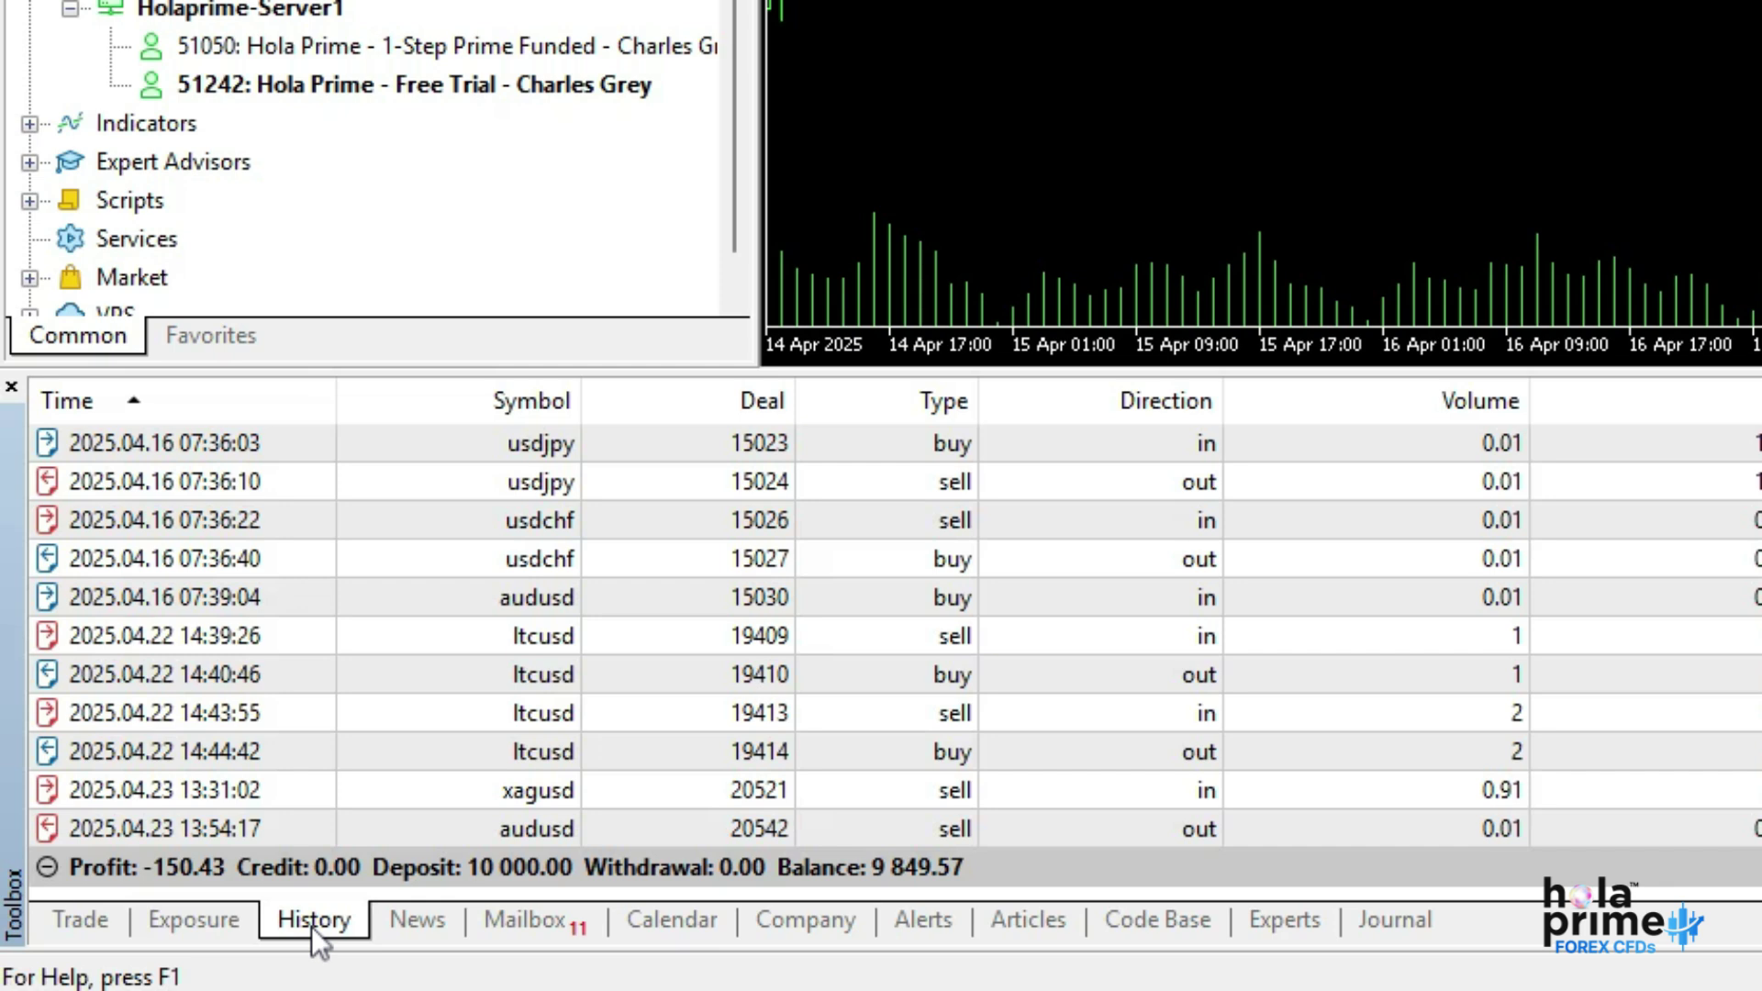
scroll(323, 628, up, 3)
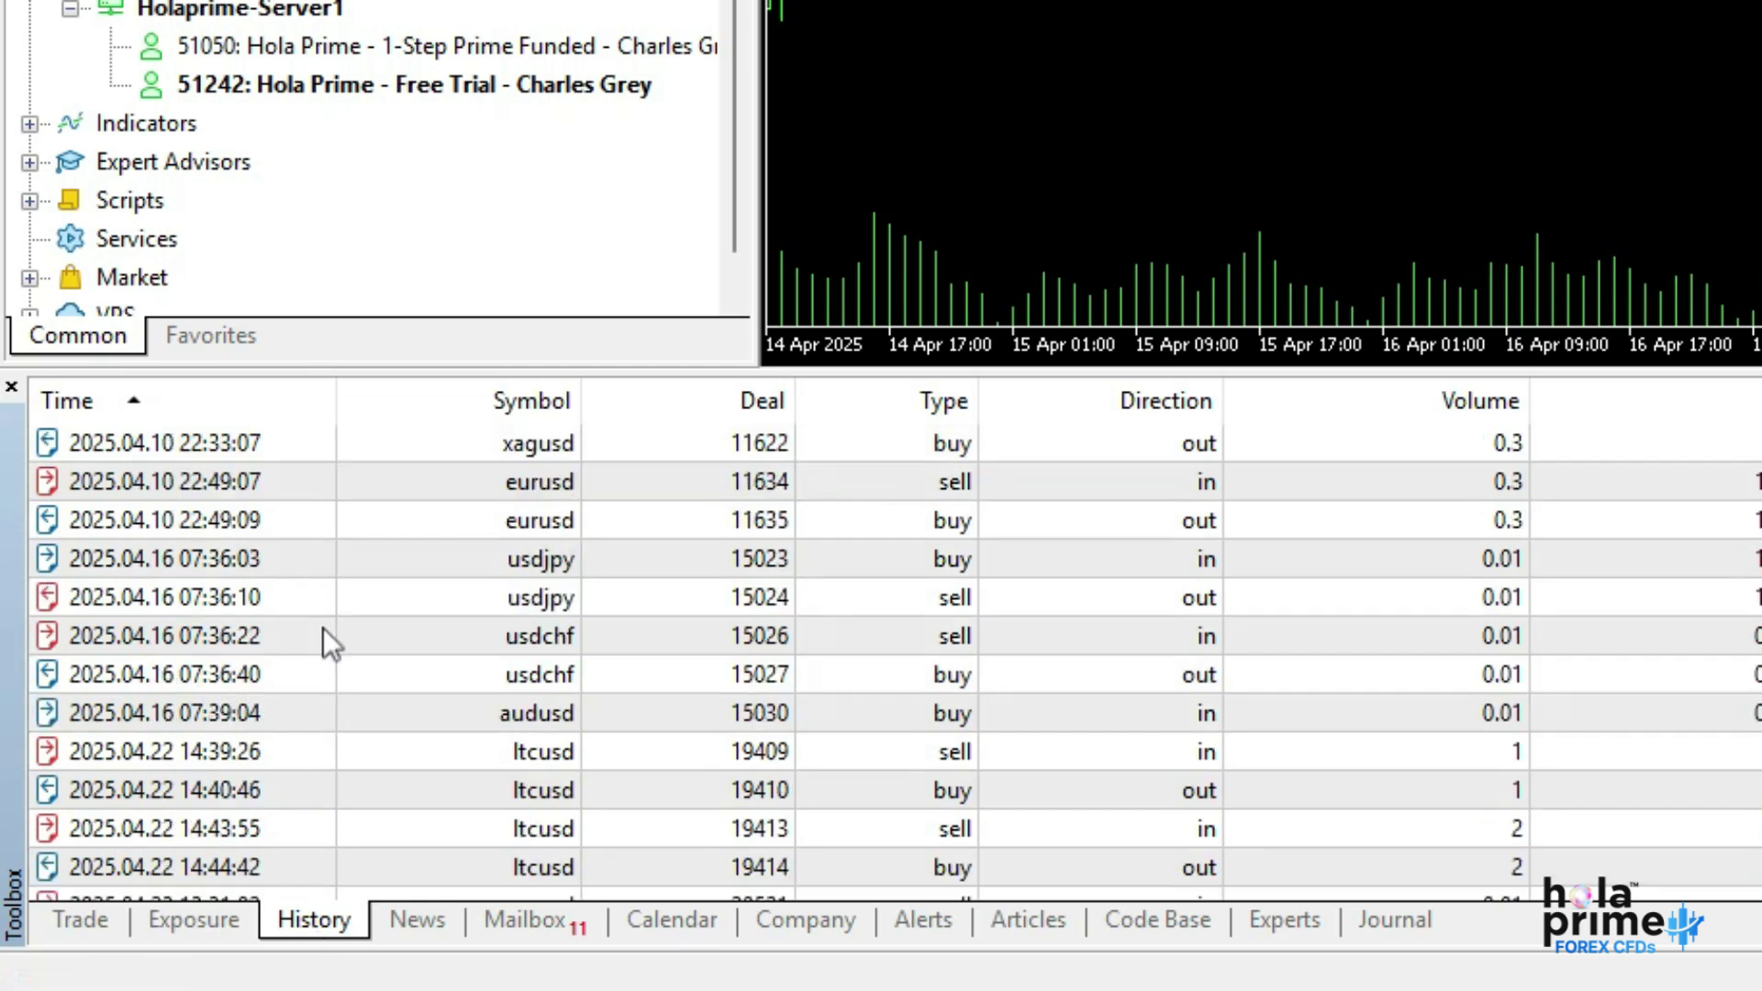
scroll(324, 629, up, 3)
scroll(324, 629, up, 3)
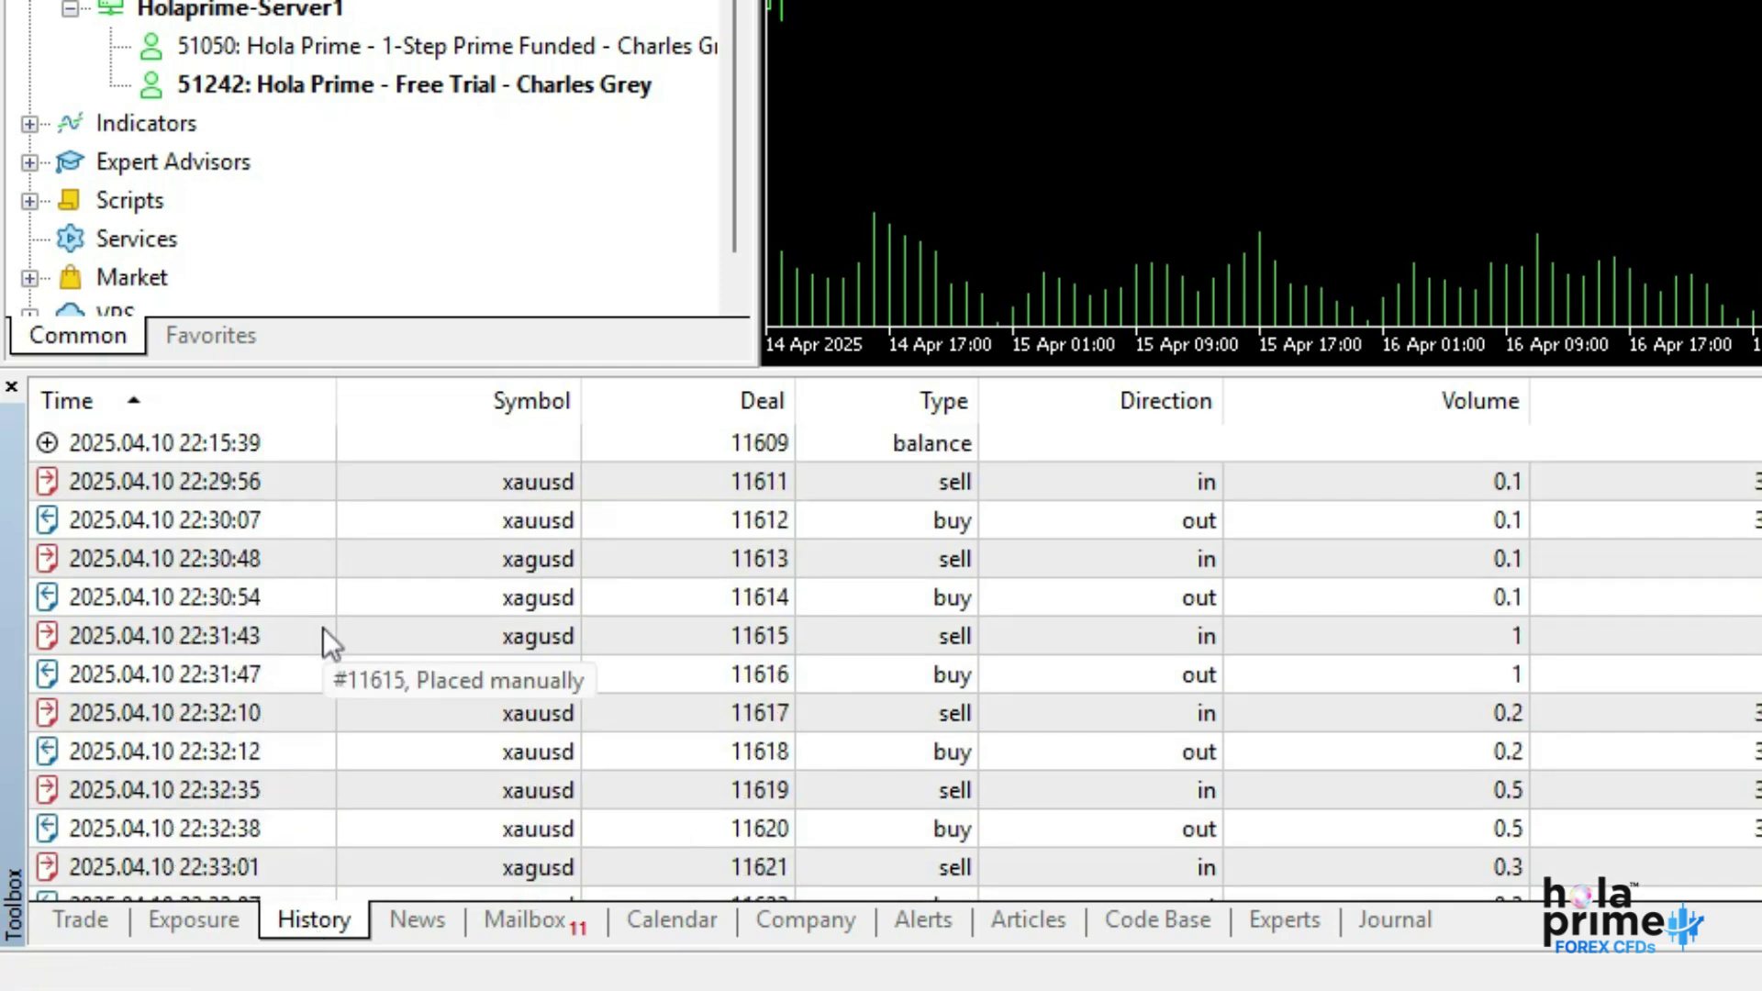
right_click(324, 629)
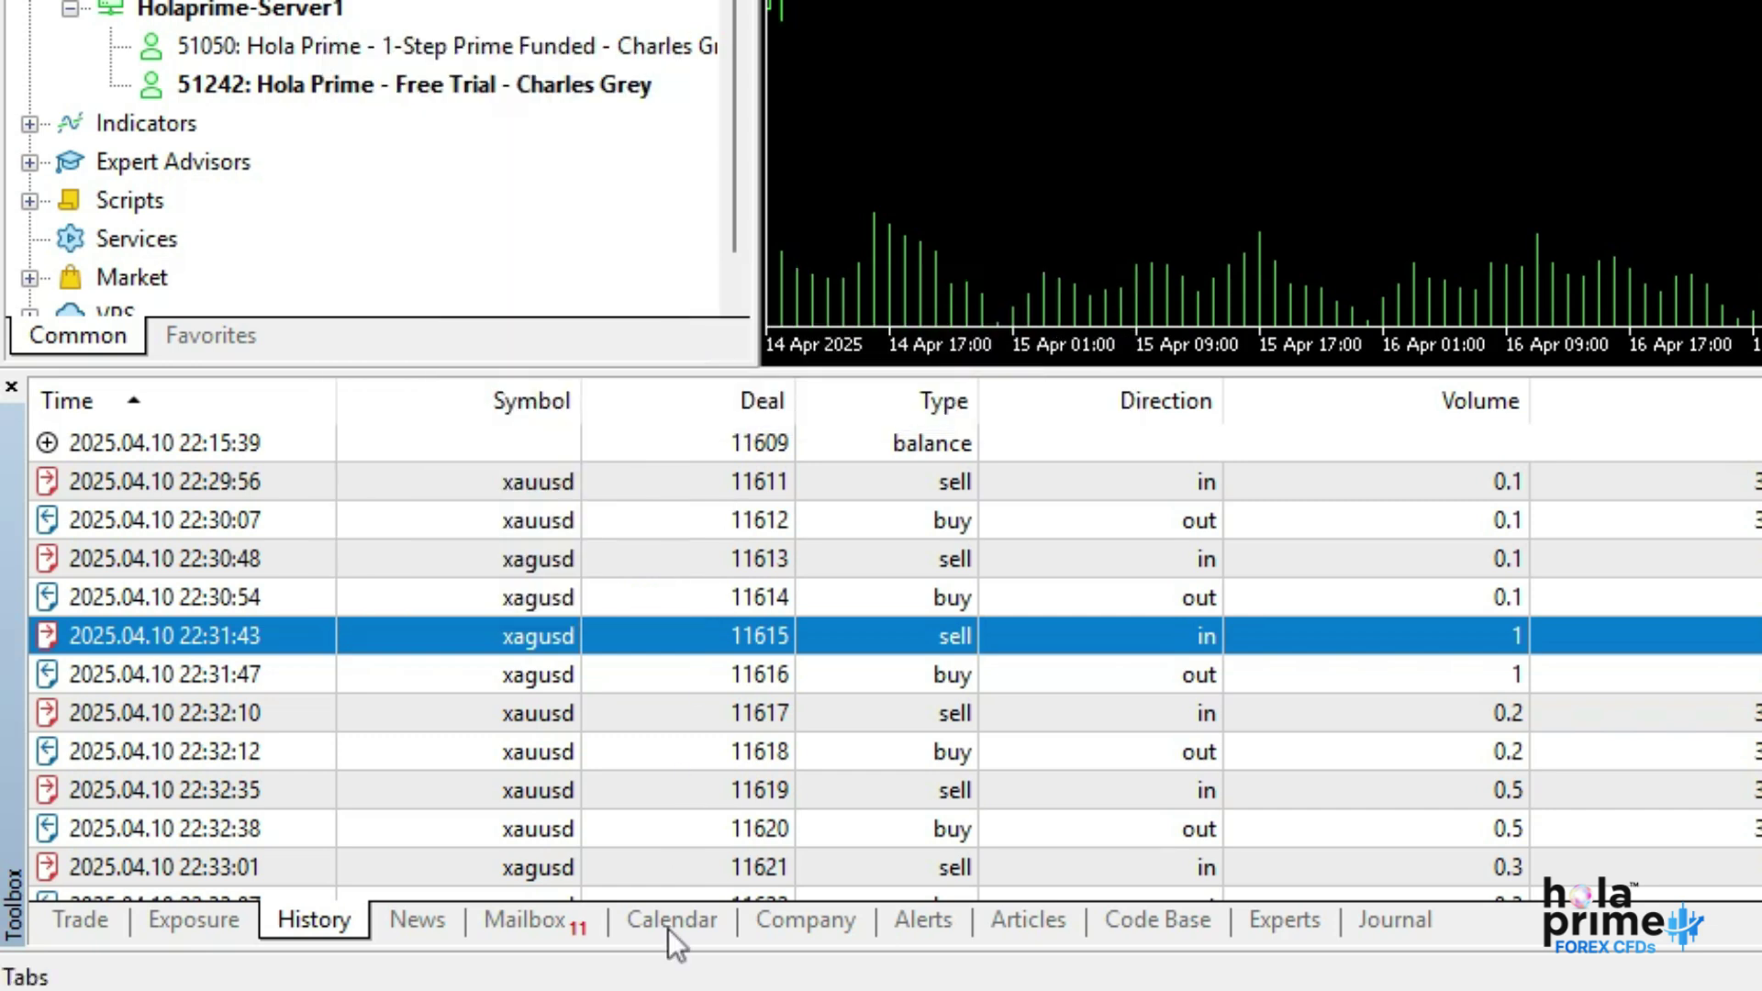
Step: Review the Calendar, Alerts (with its context menu), Experts and Journal logs
click(672, 919)
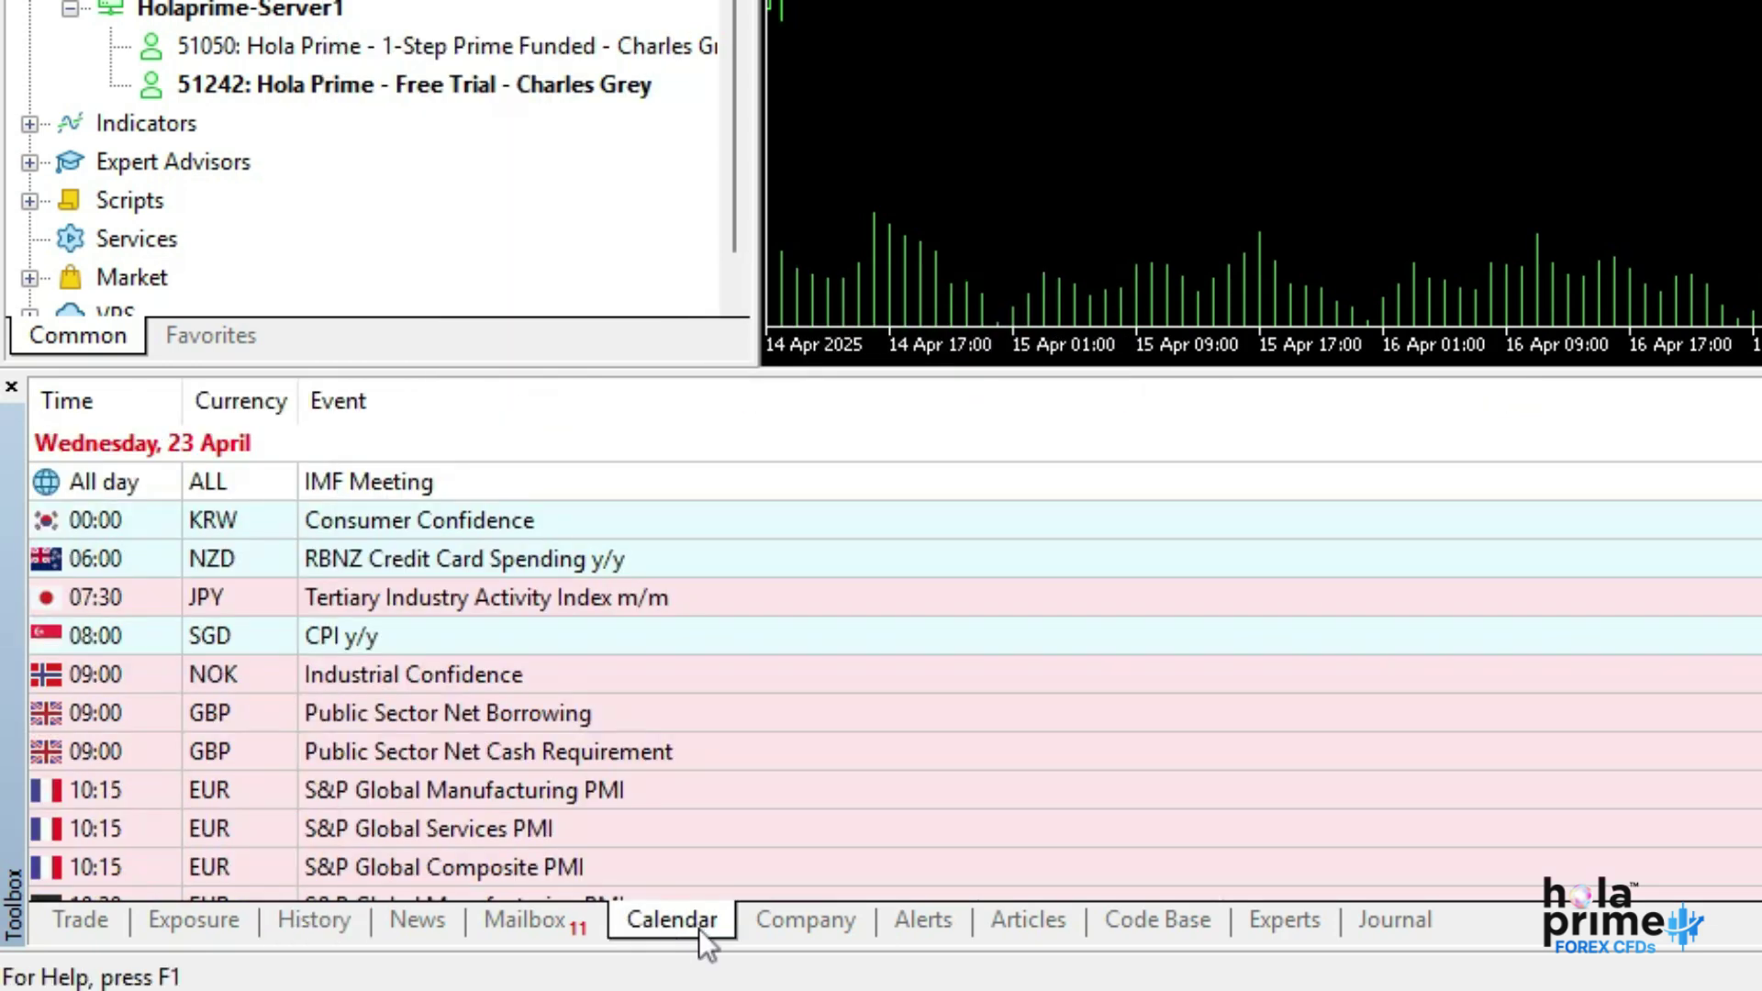
click(904, 922)
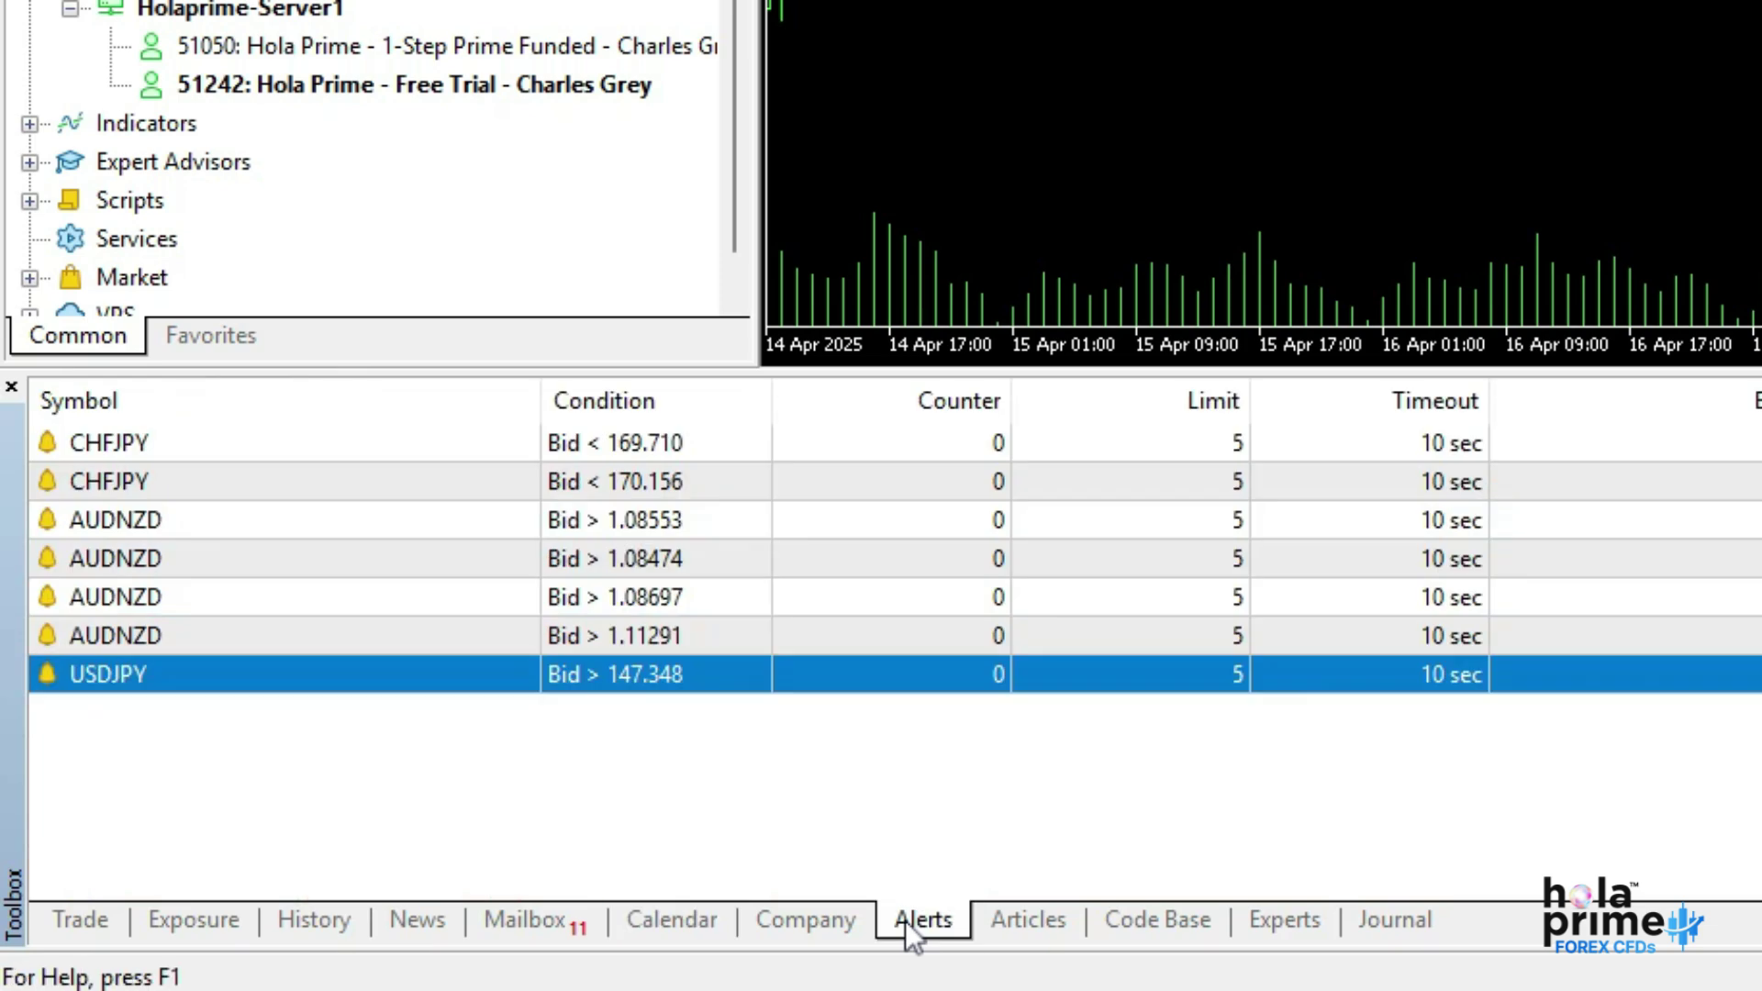
right_click(905, 747)
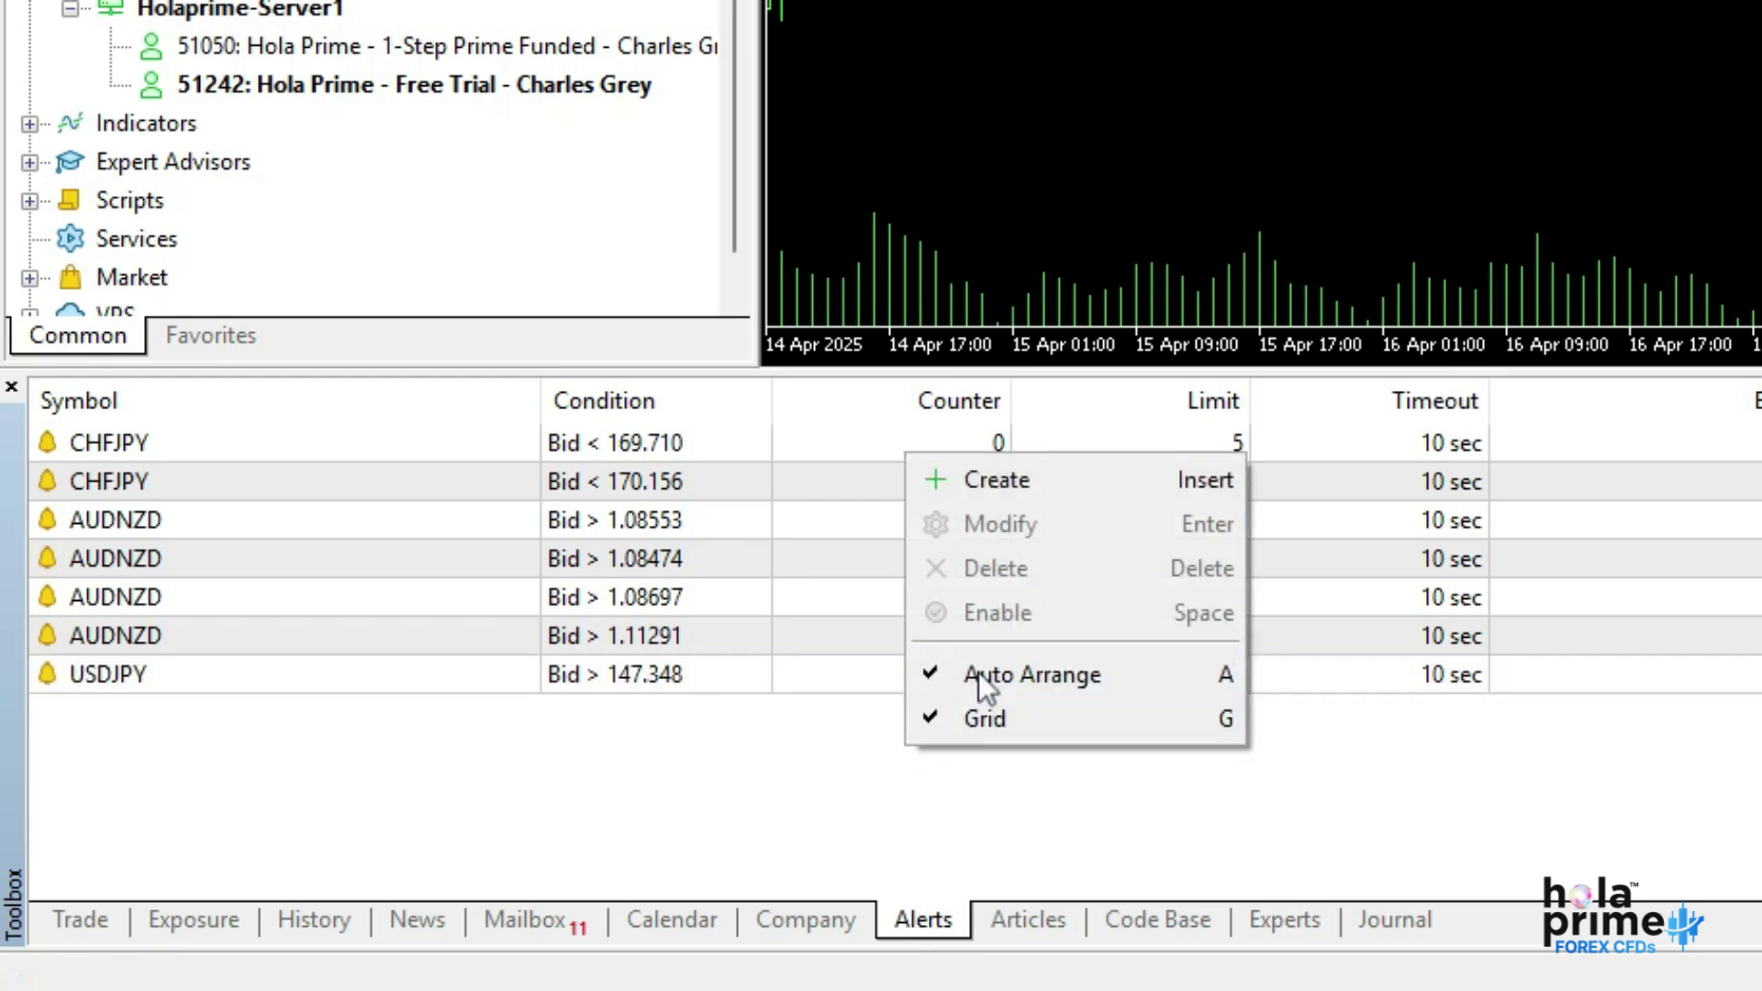
click(1267, 927)
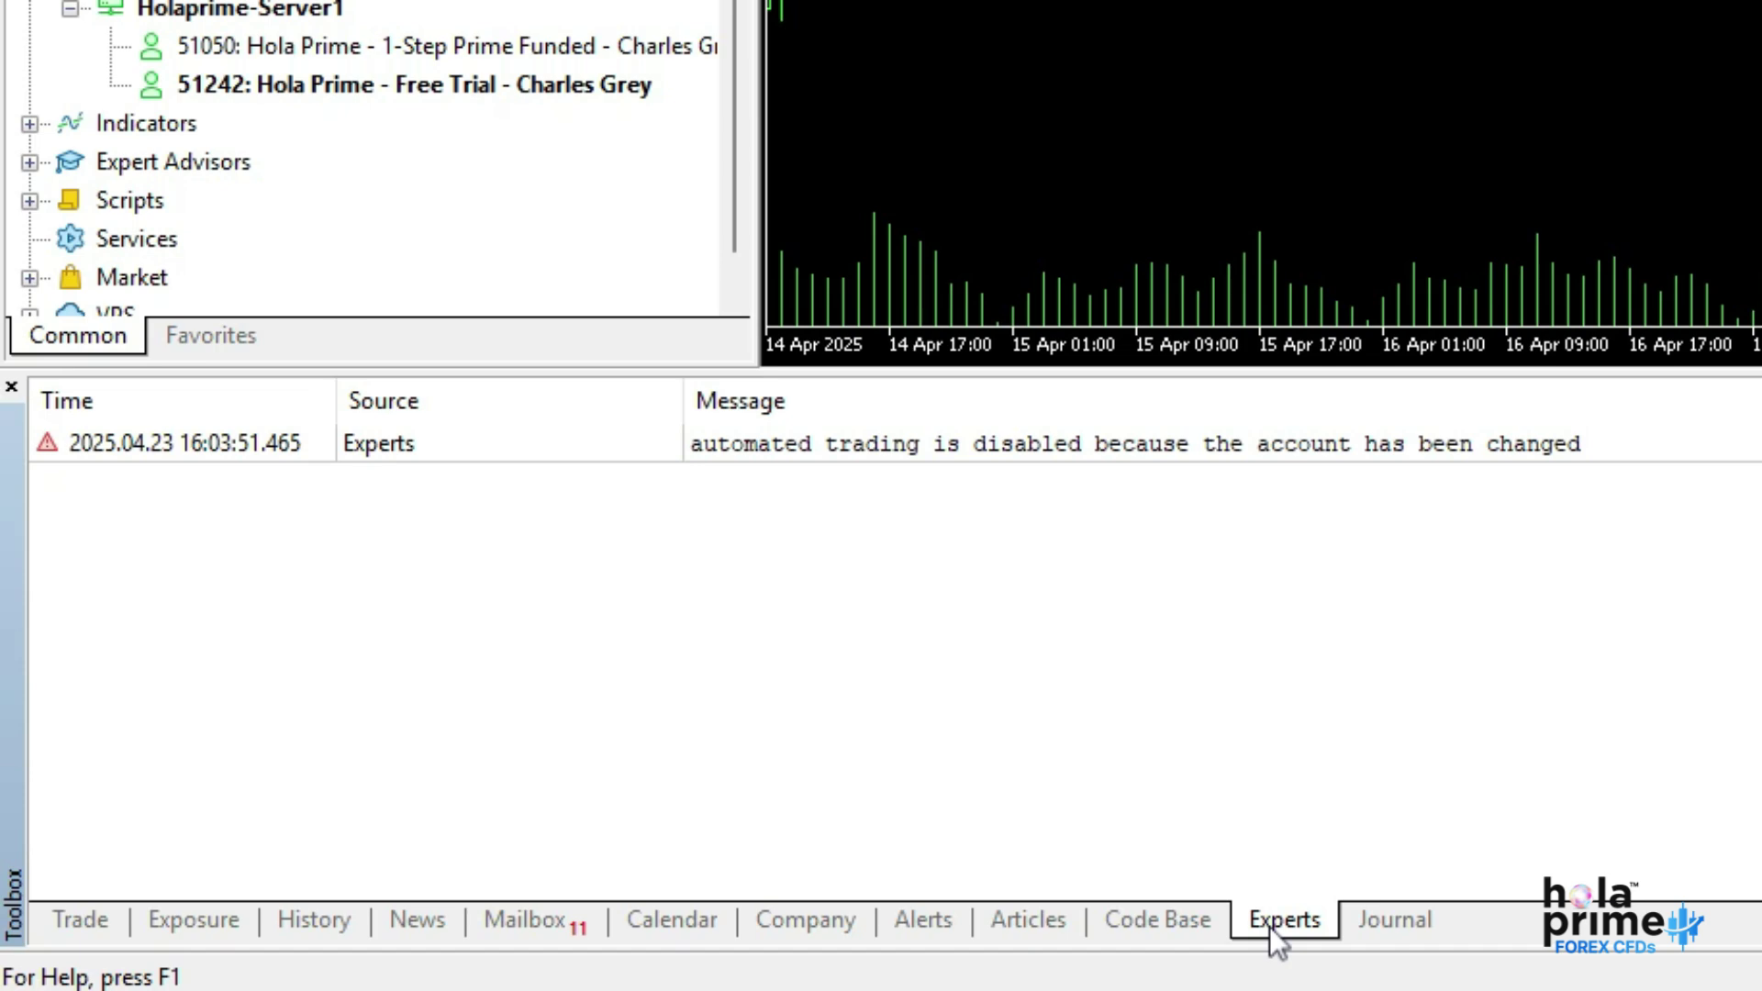
click(1391, 925)
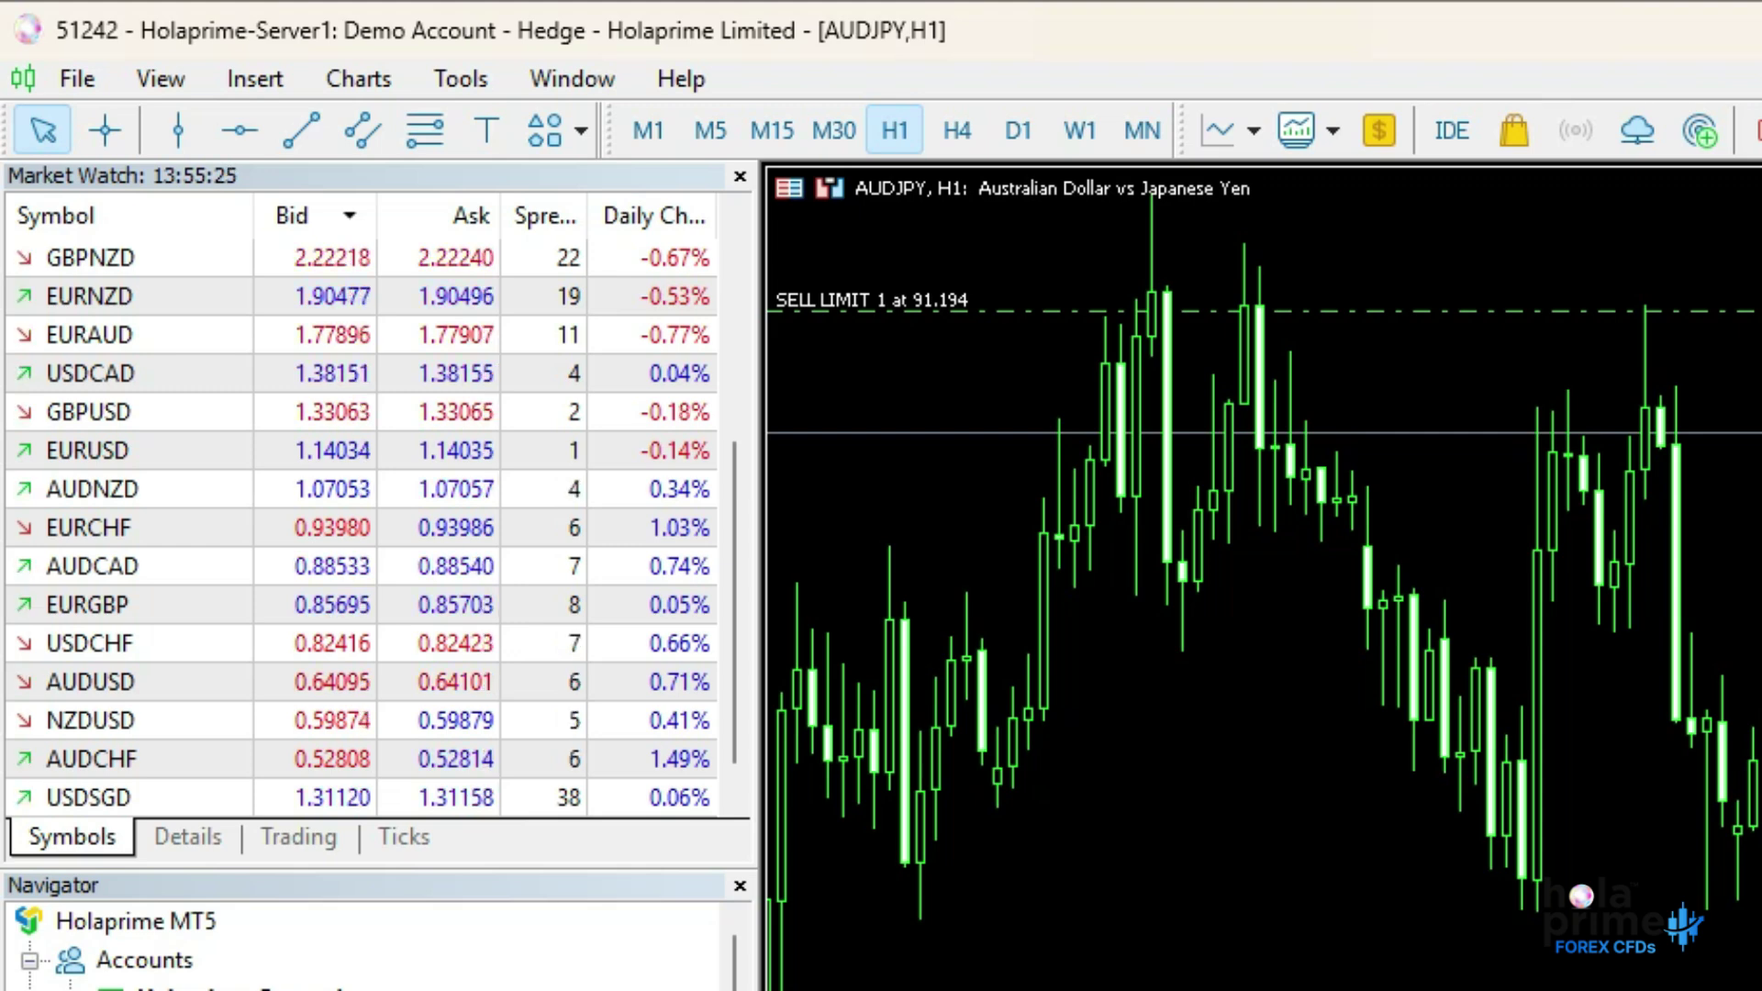
Step: Open the File menu to browse its commands
click(75, 84)
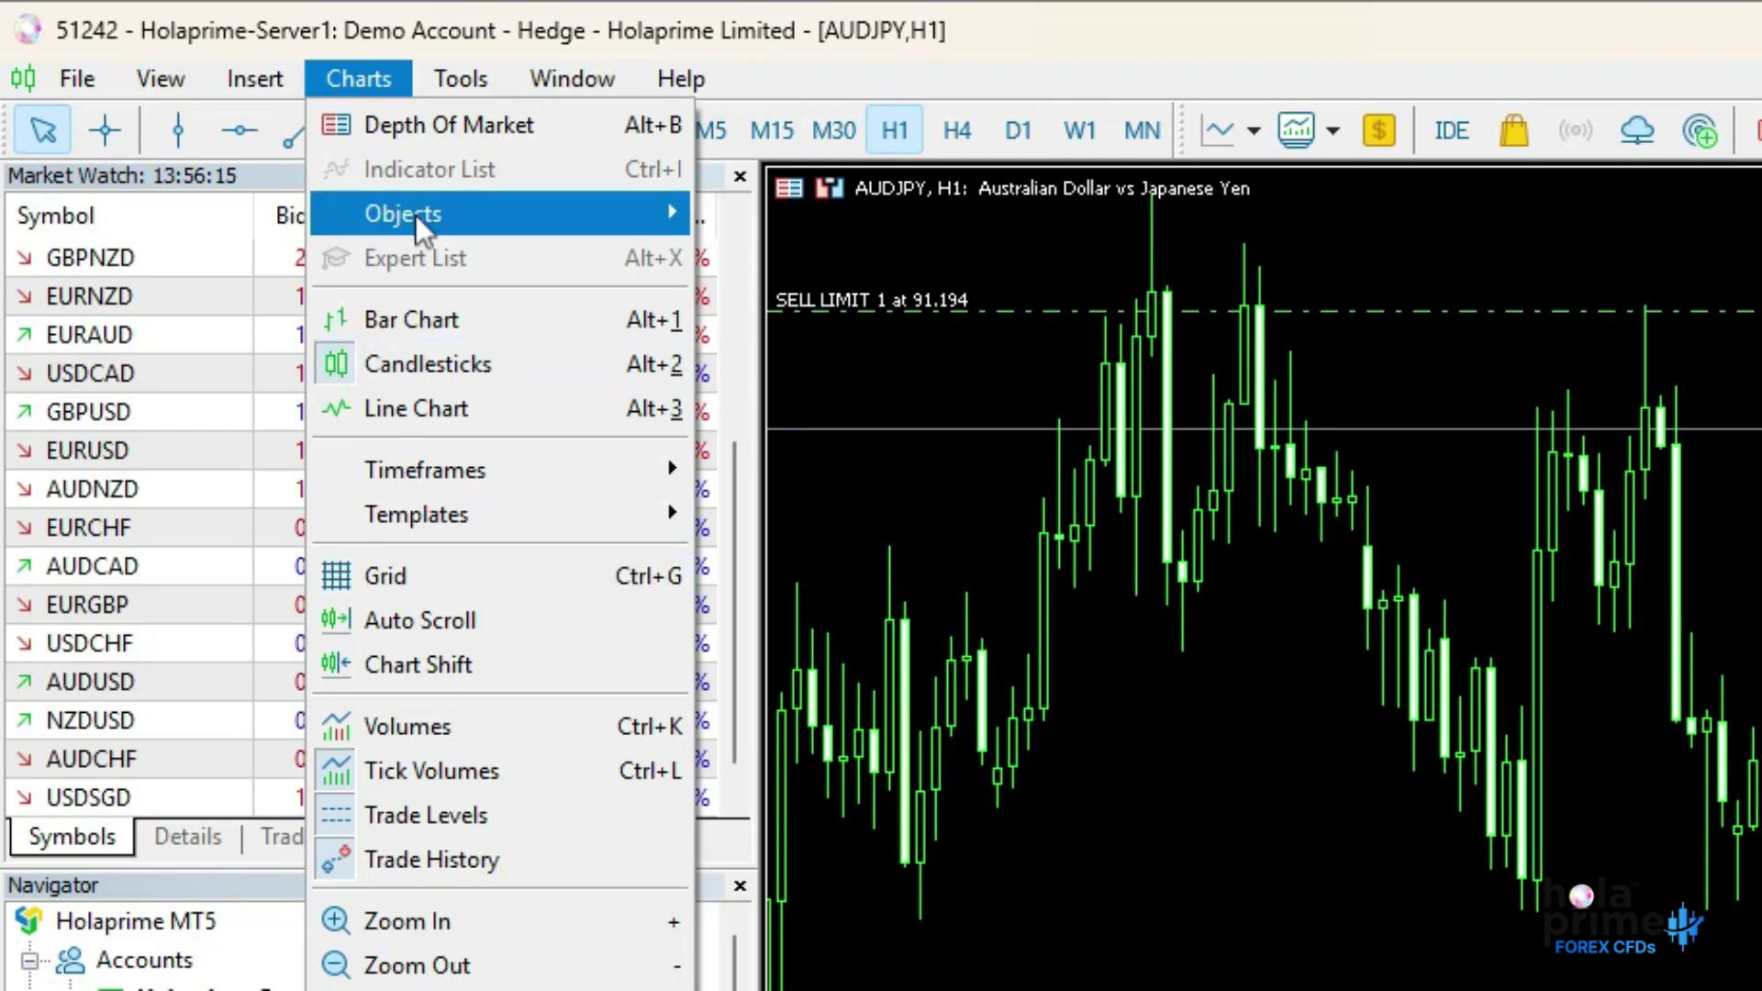
mouse_move(460, 79)
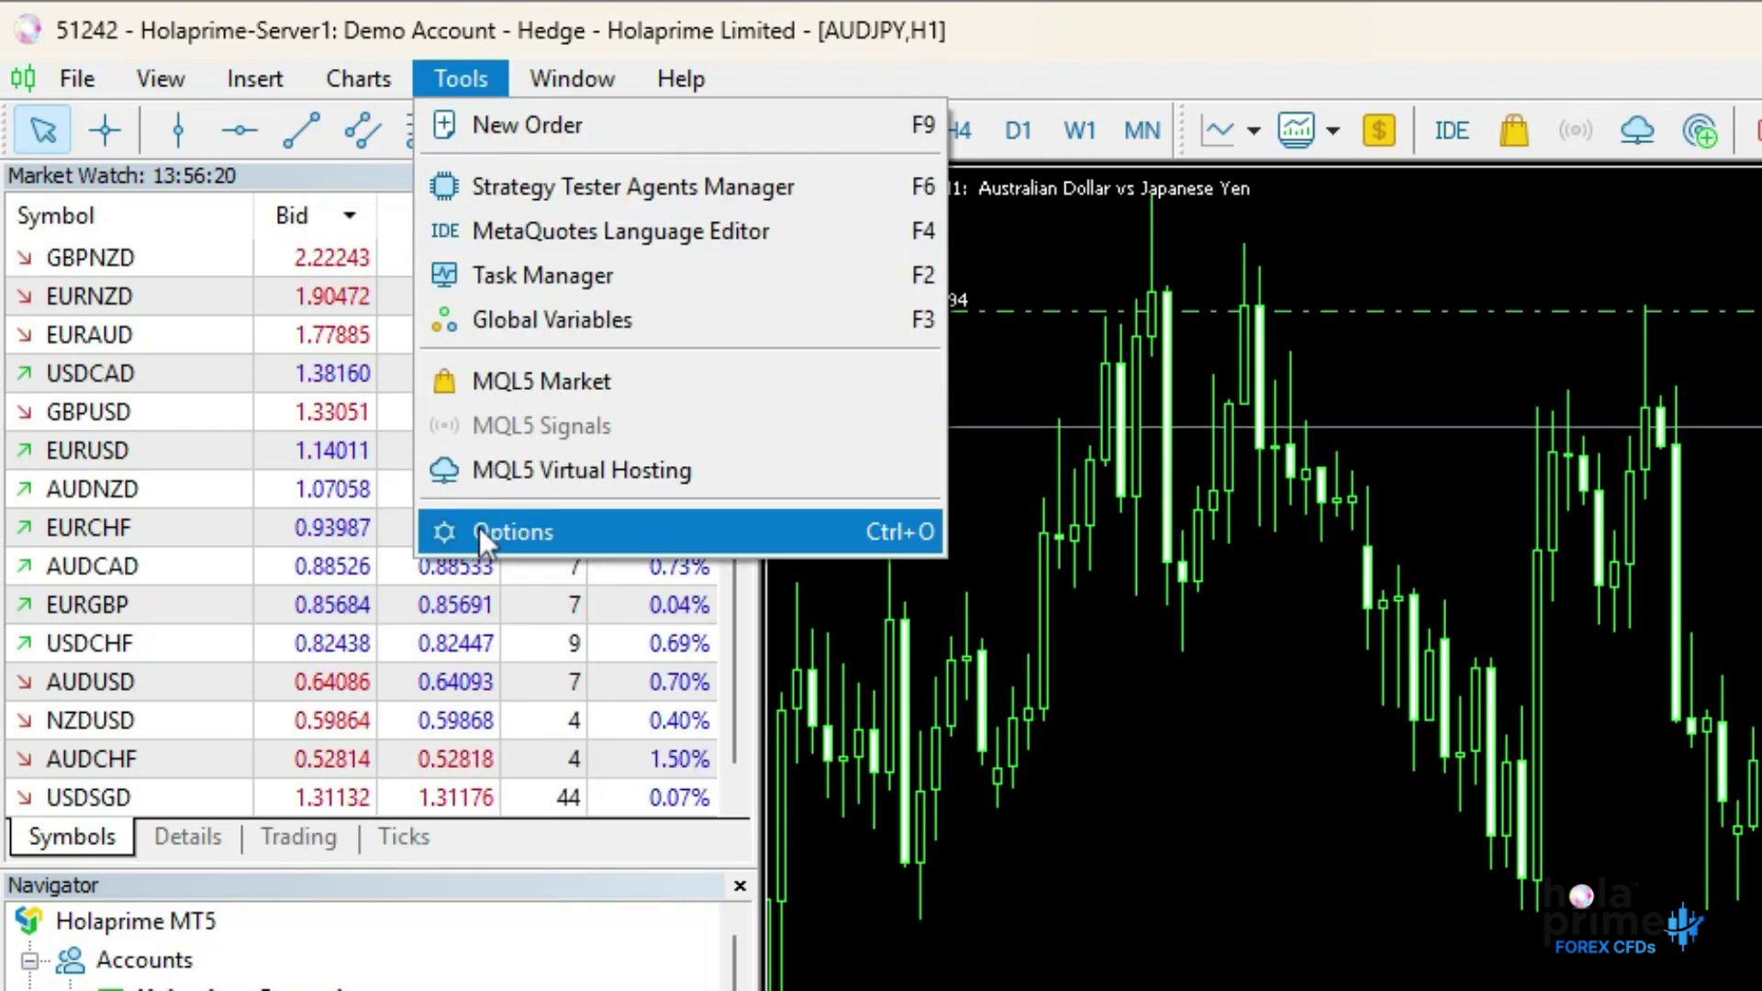
click(512, 532)
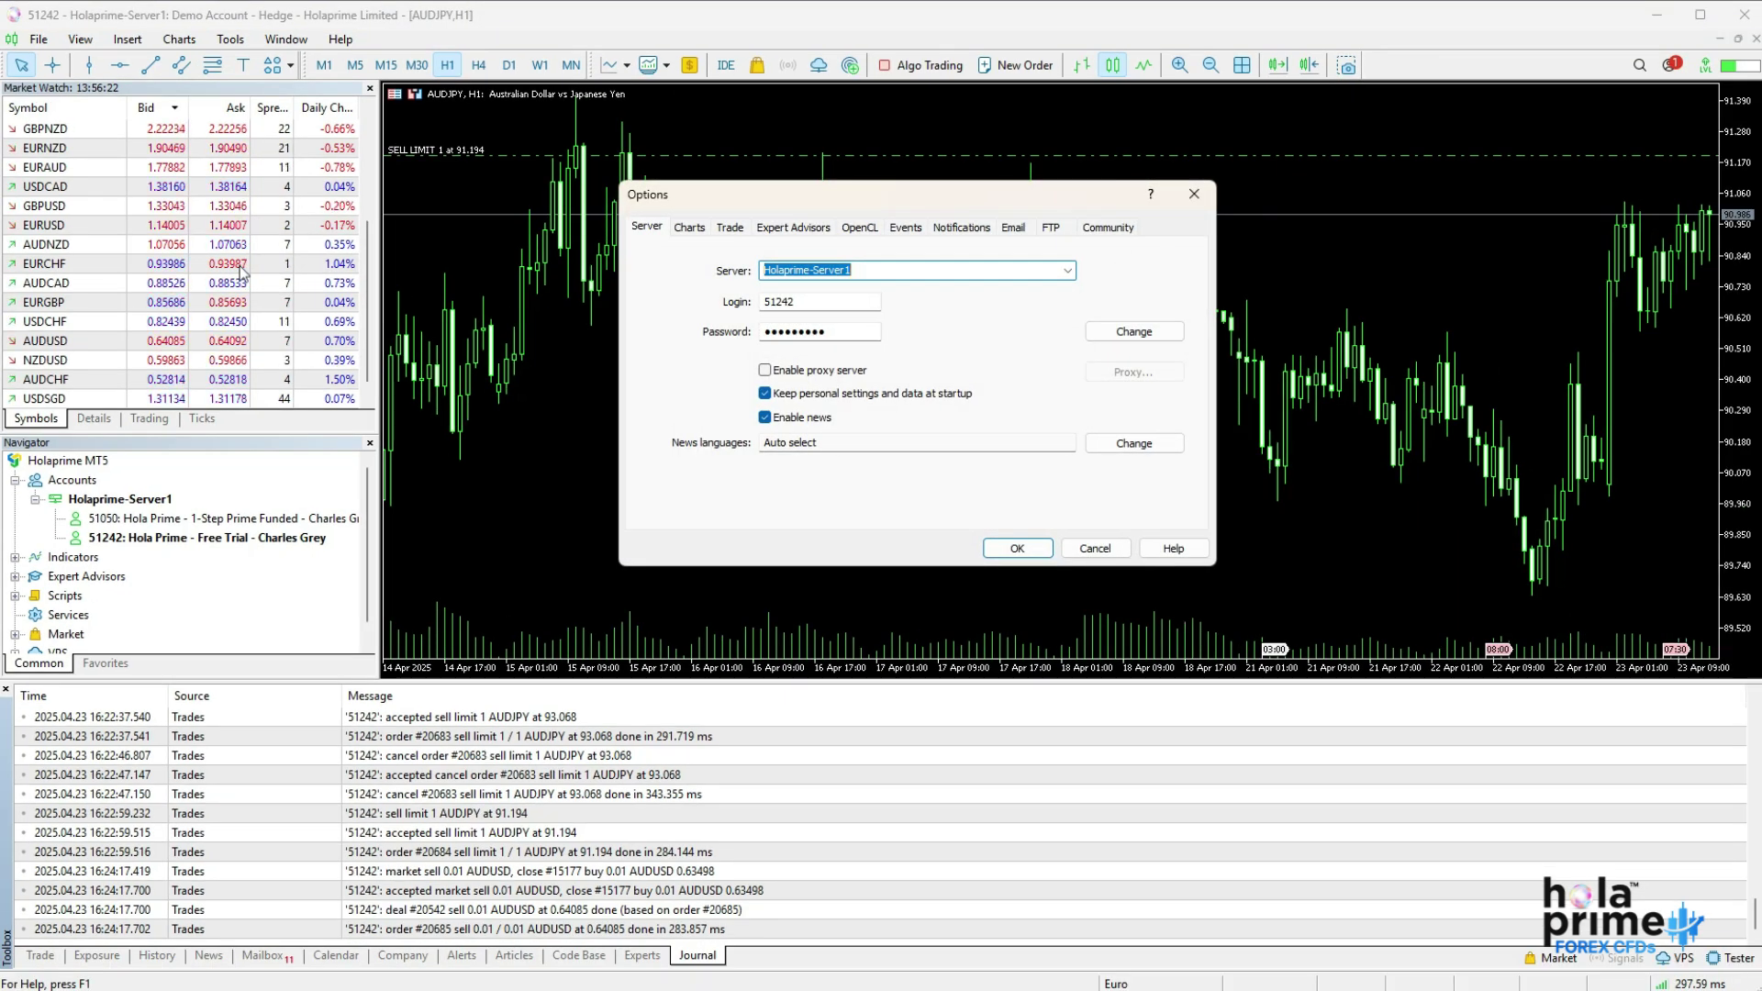
click(1009, 538)
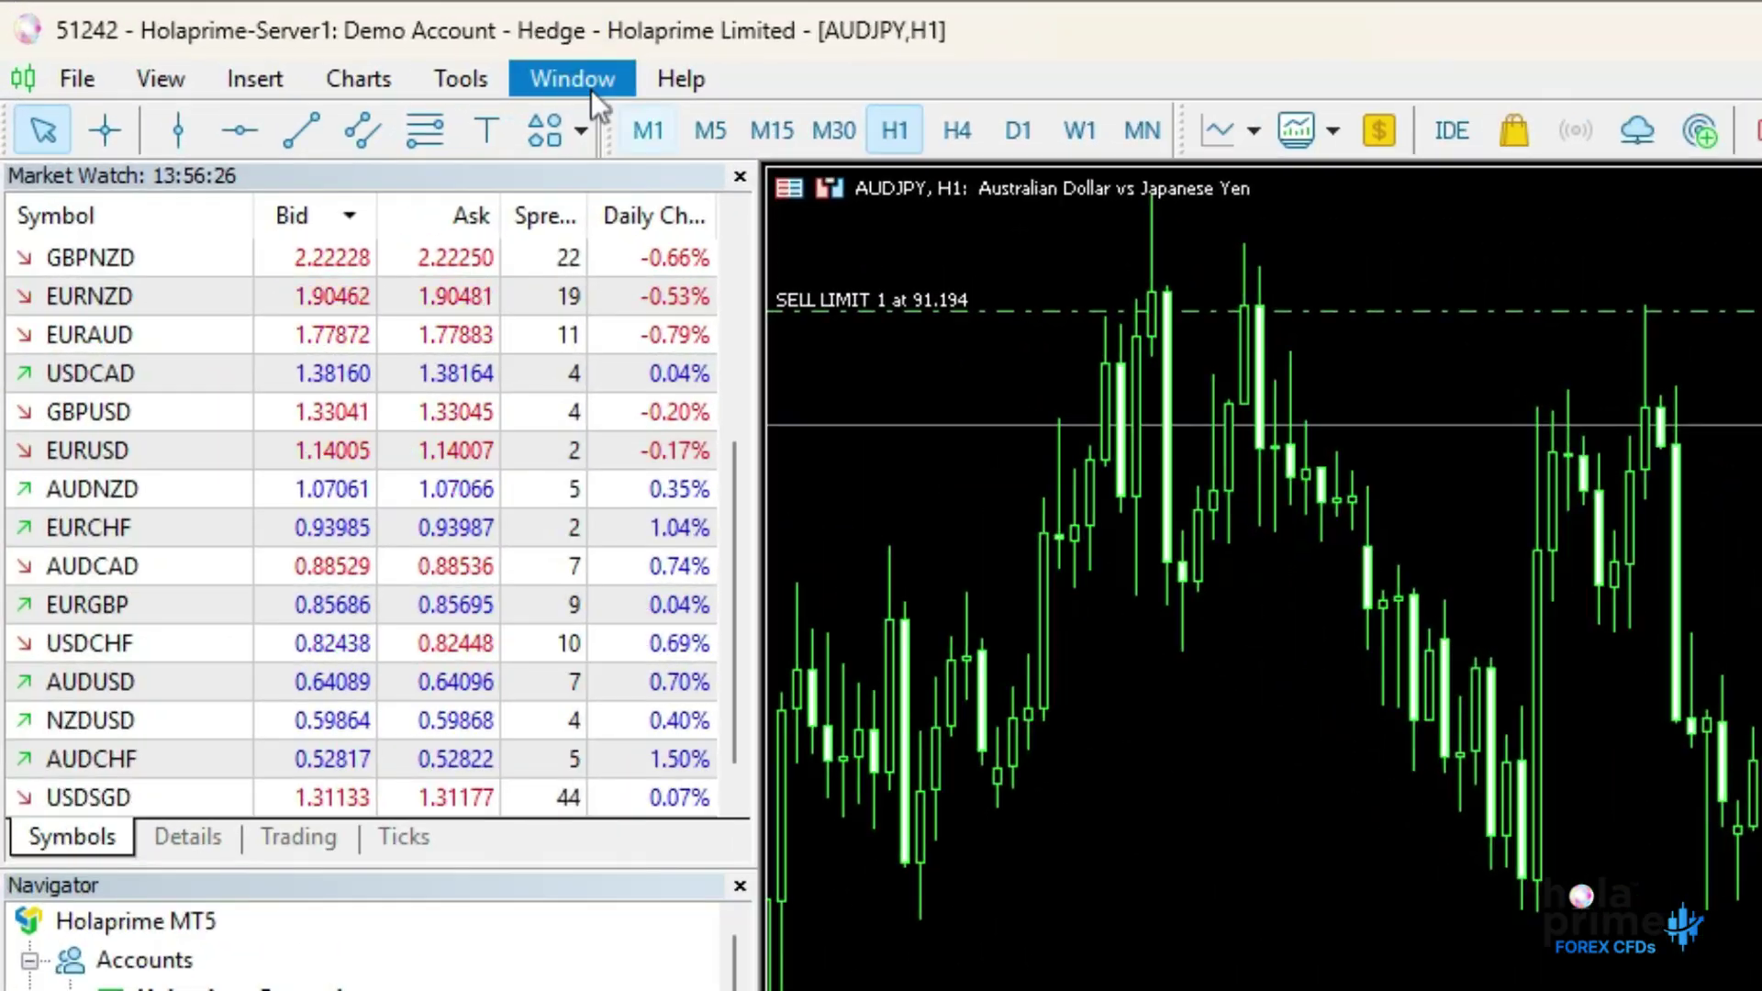
click(294, 42)
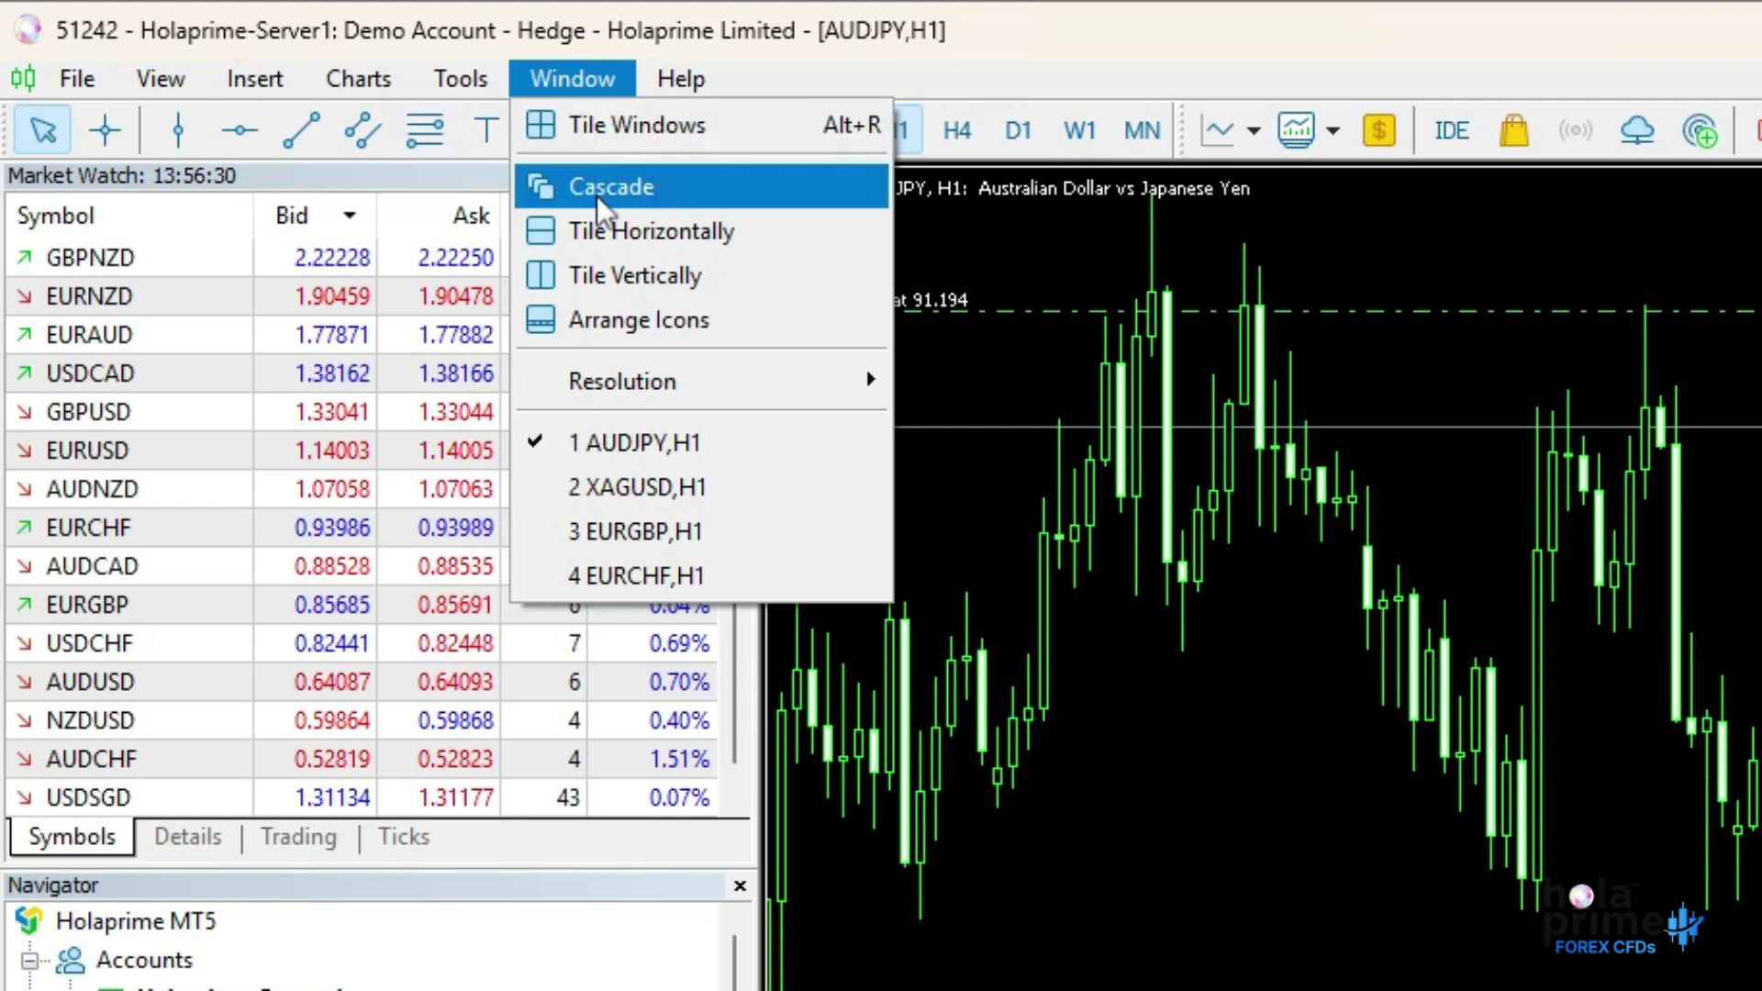
click(651, 231)
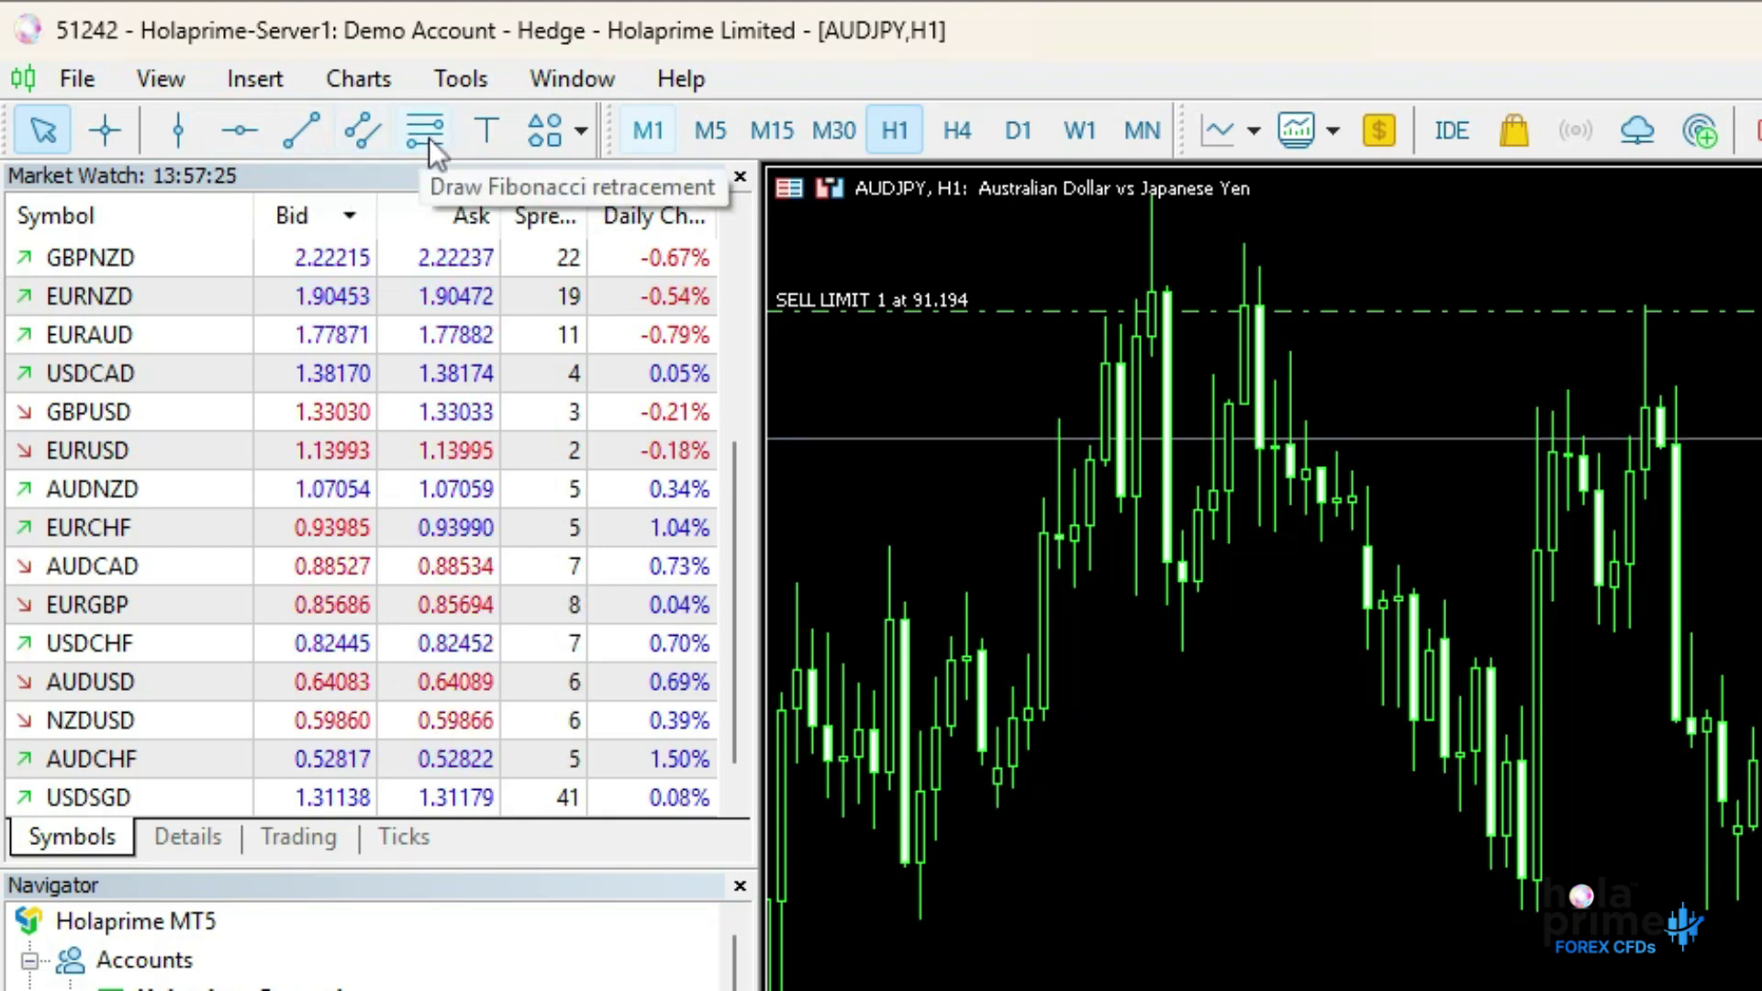
Step: Browse arrow and new-chart lists, enable Algo Trading, and switch AUDJPY to a line chart
click(578, 133)
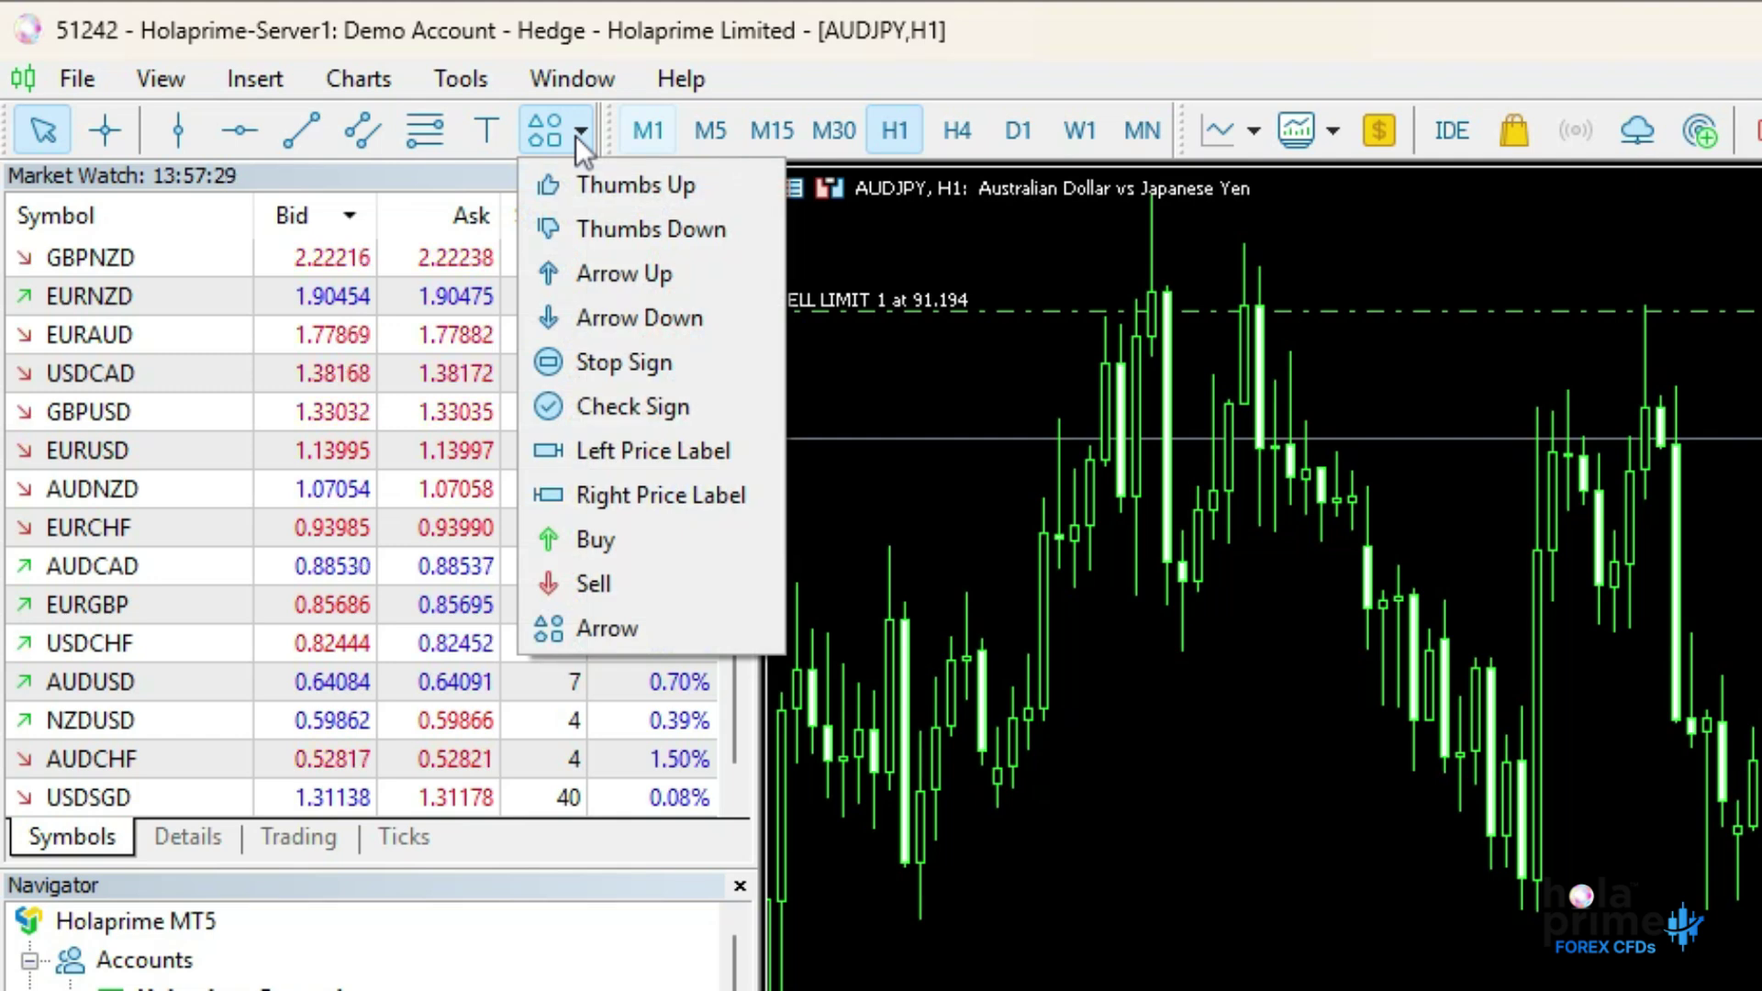
click(579, 134)
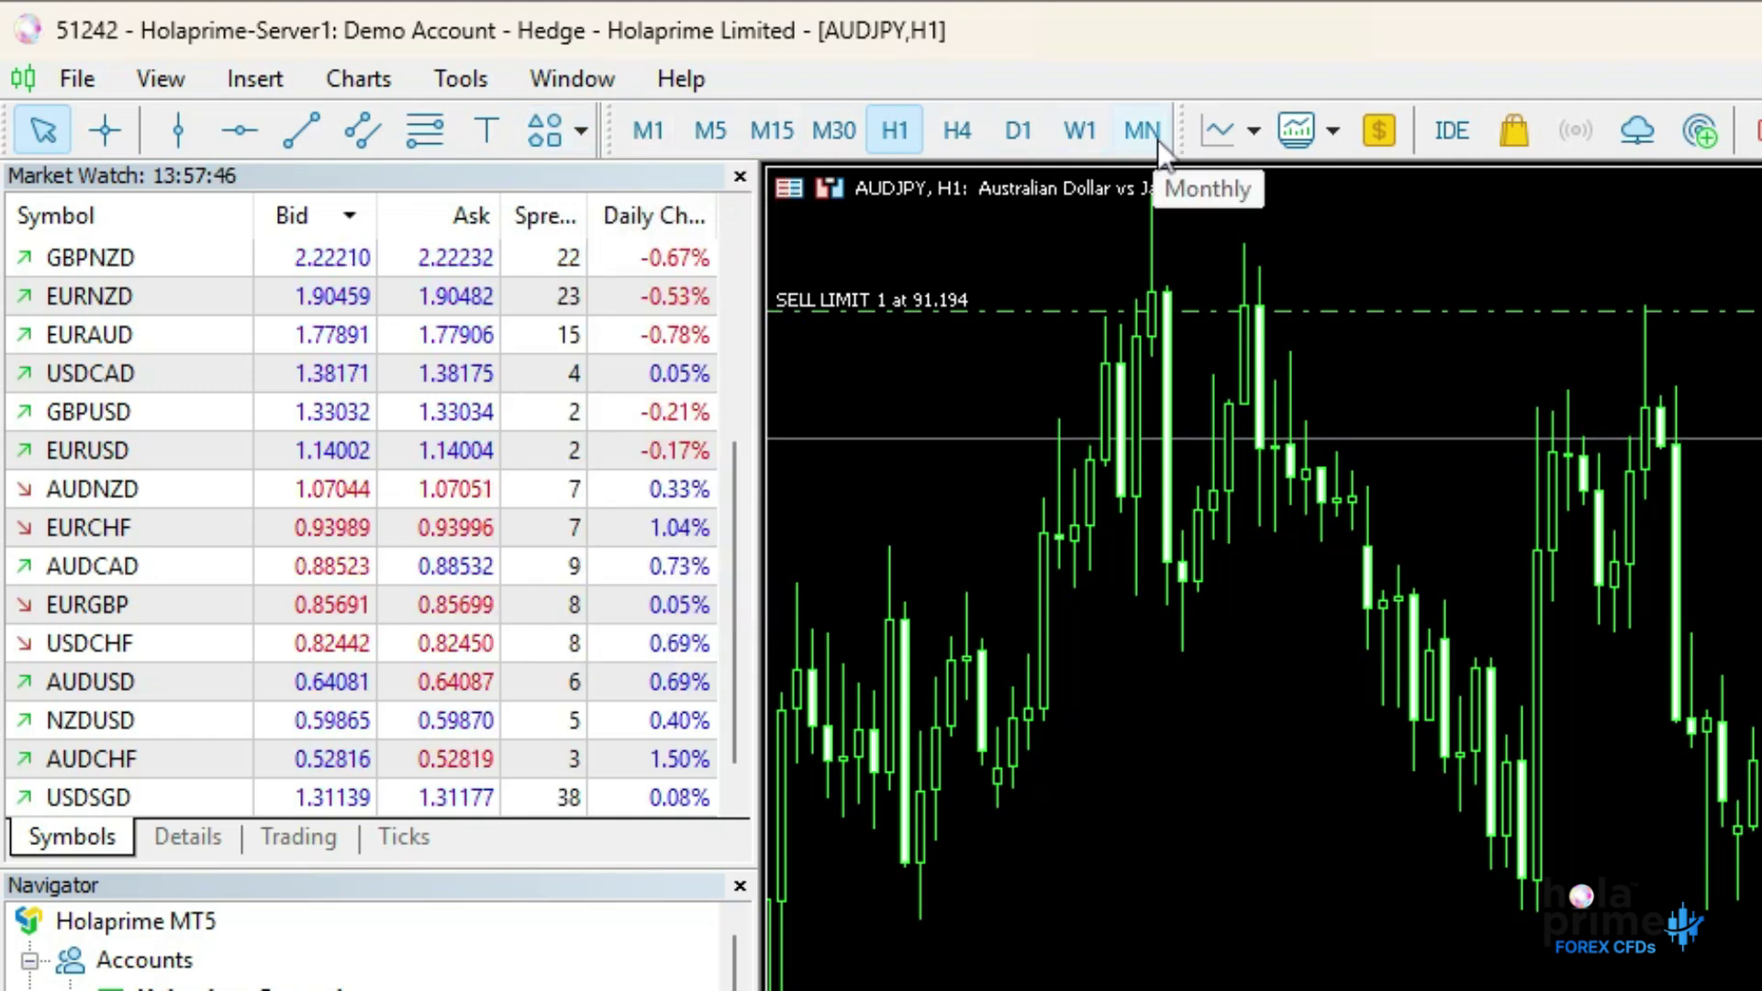
click(1250, 131)
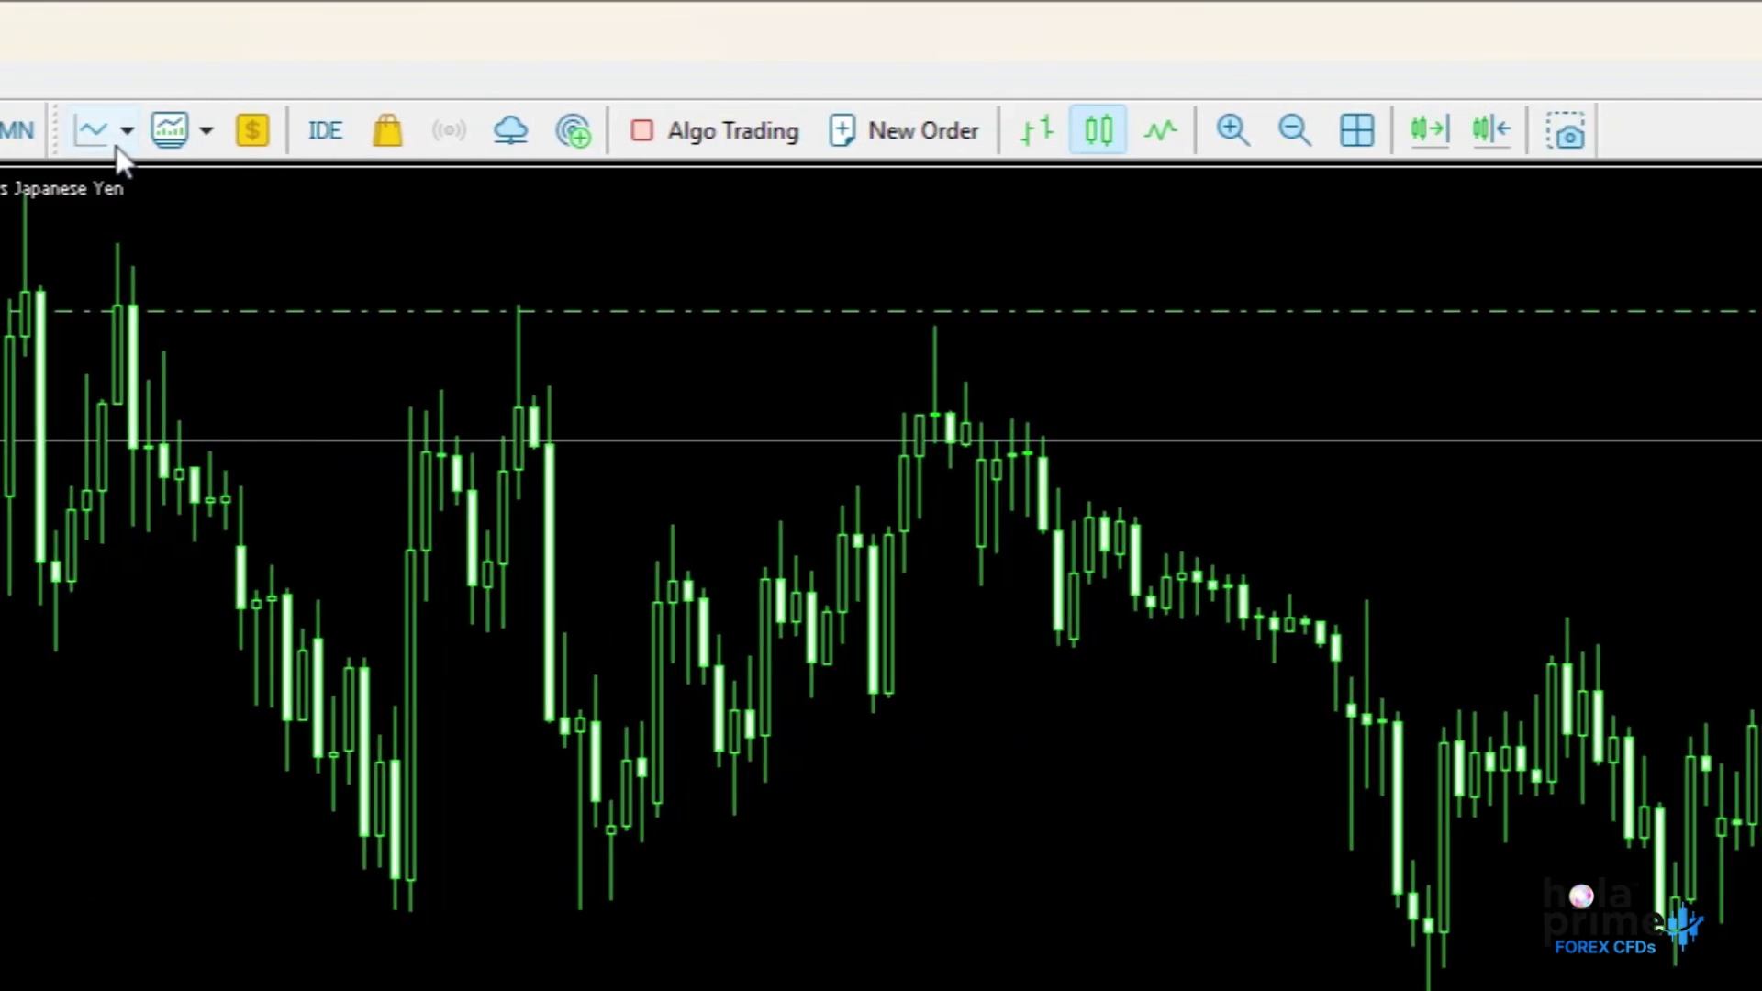
click(475, 130)
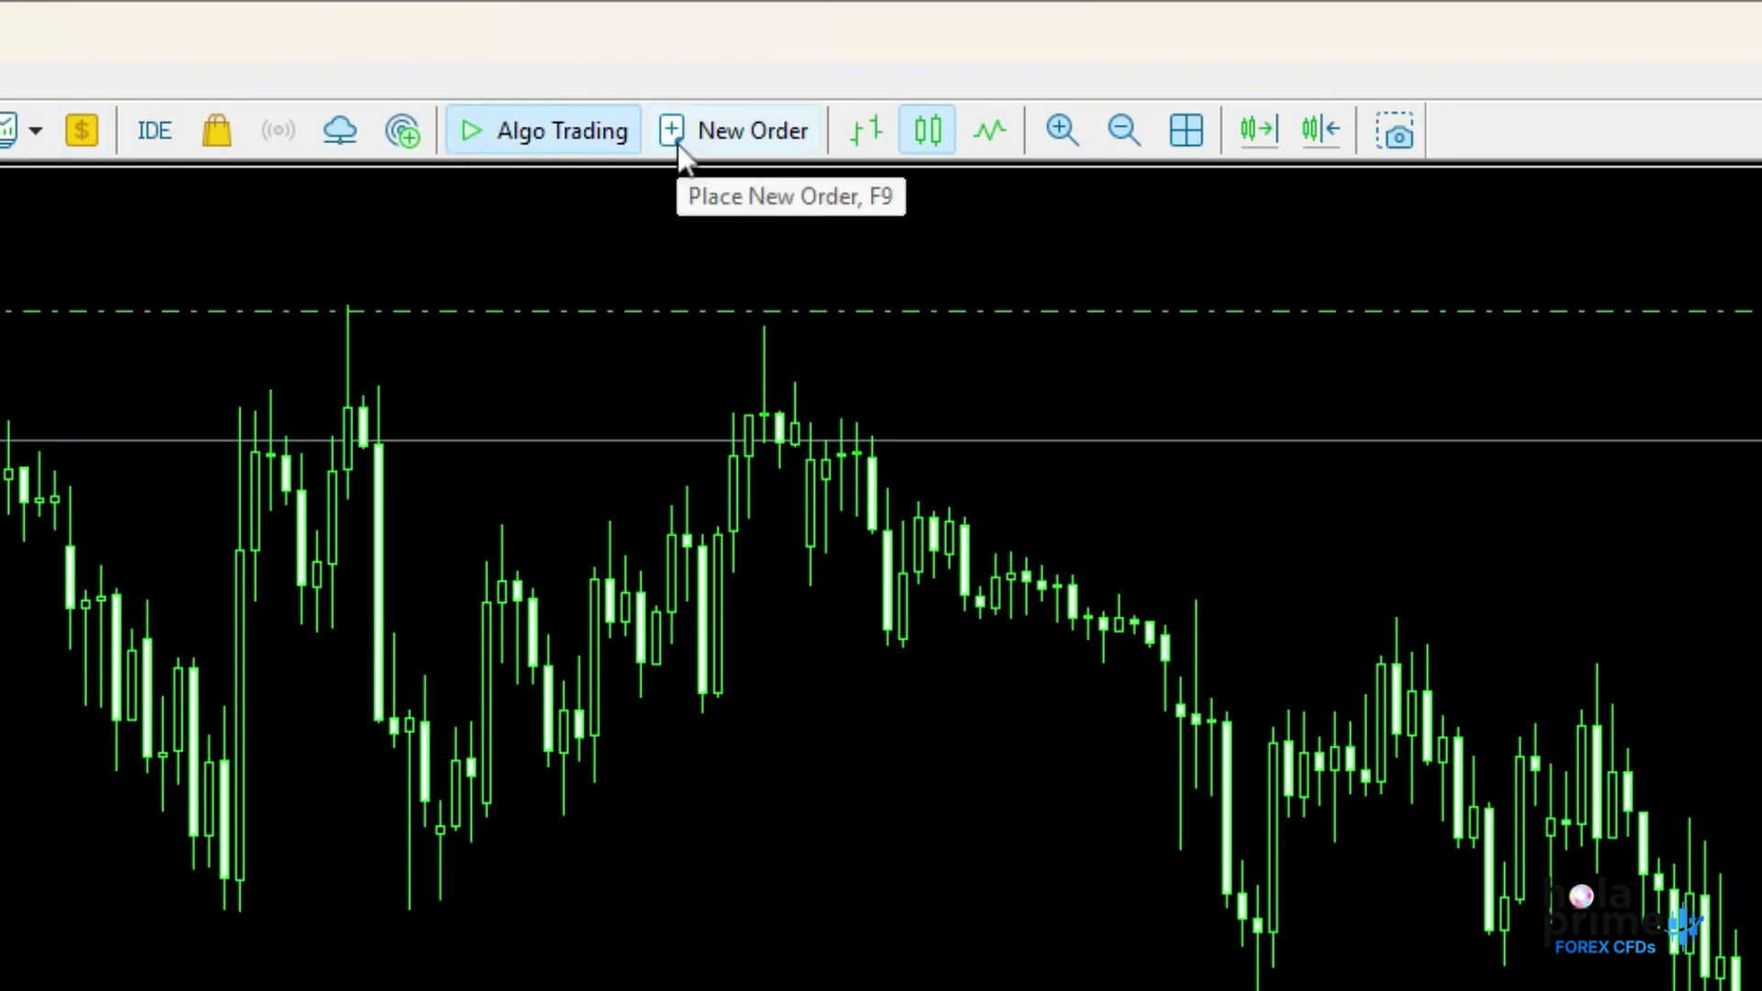
click(989, 131)
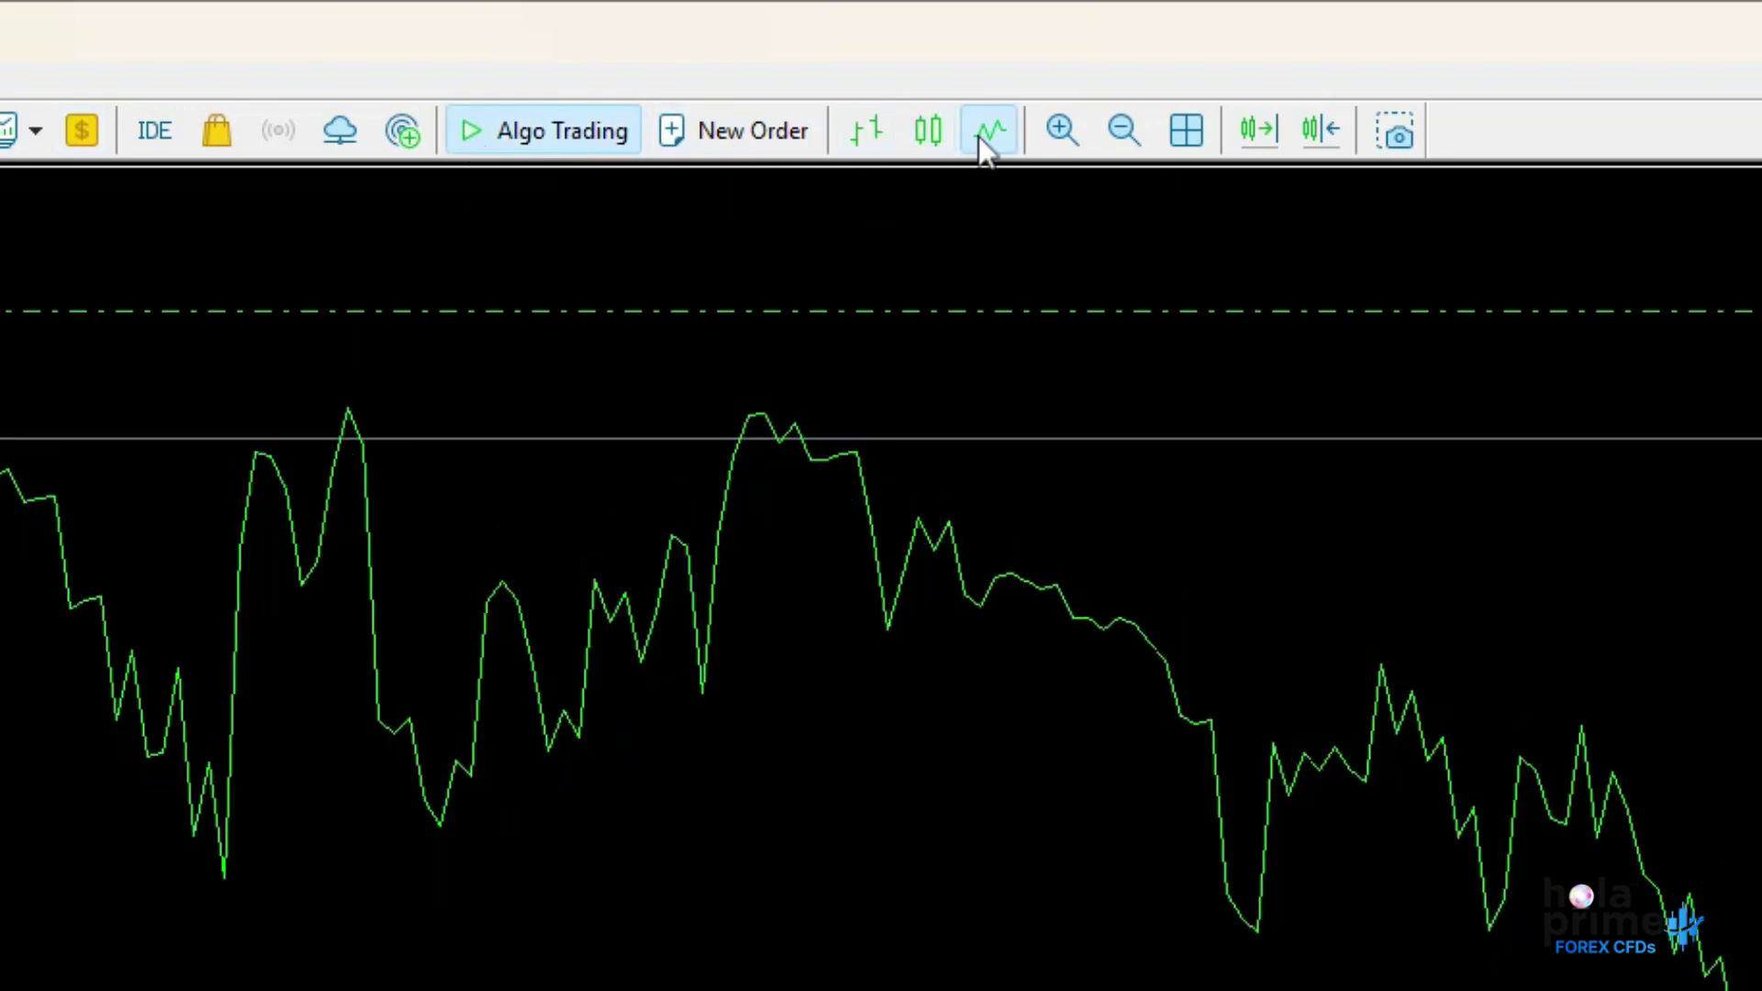